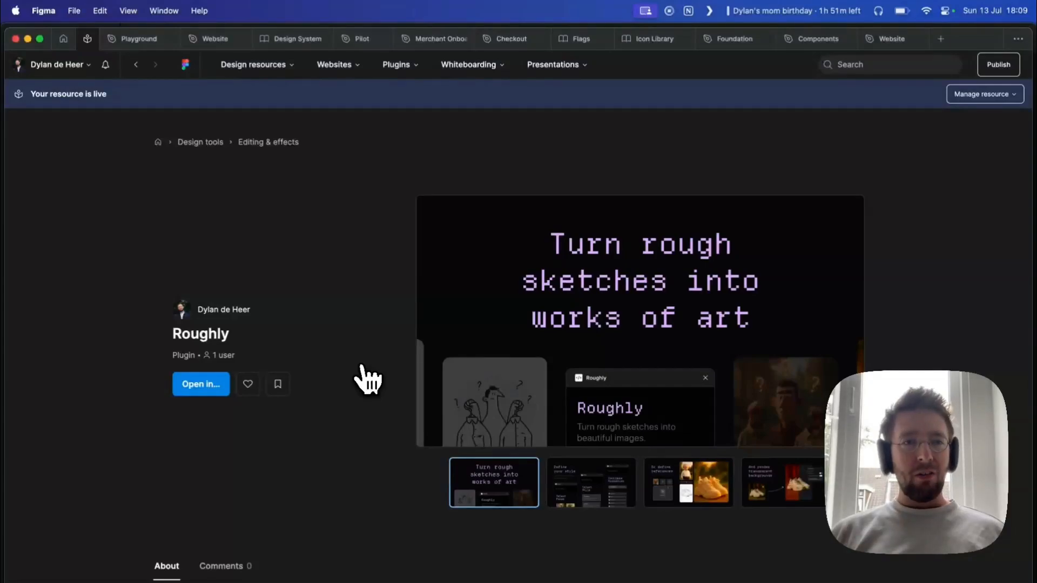
Switch to the Playground file and look over the sketches in frames Sample 01 to Sample 04
{"action": "left_click", "coordinate": [137, 40]}
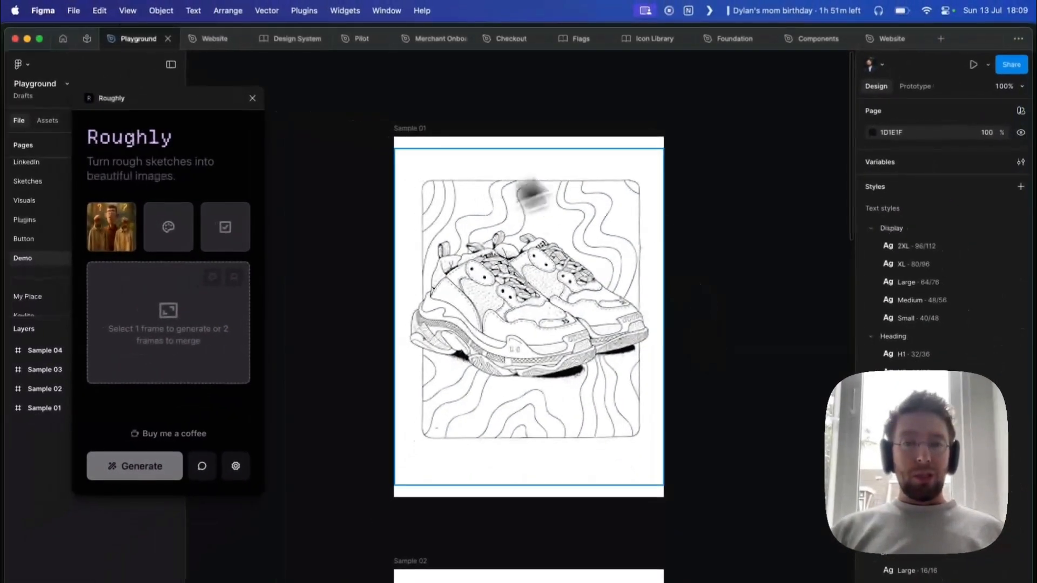
{"action": "scroll", "coordinate": [701, 287], "scroll_direction": "down", "scroll_amount": 5}
{"action": "scroll", "coordinate": [701, 286], "scroll_direction": "down", "scroll_amount": 5}
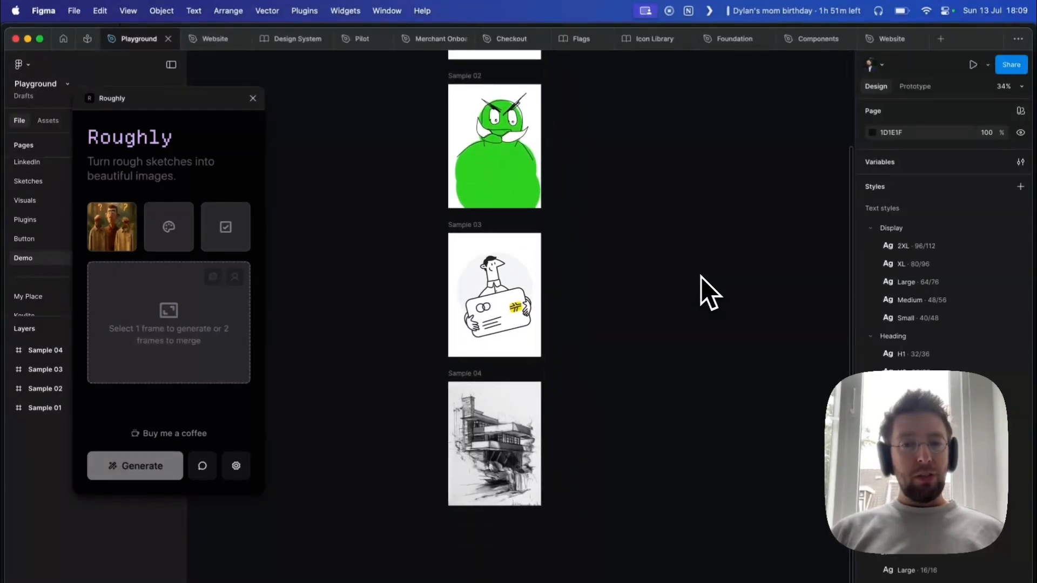
{"action": "scroll", "coordinate": [636, 398], "scroll_direction": "down", "scroll_amount": 2}
{"action": "scroll", "coordinate": [558, 398], "scroll_direction": "up", "scroll_amount": 5}
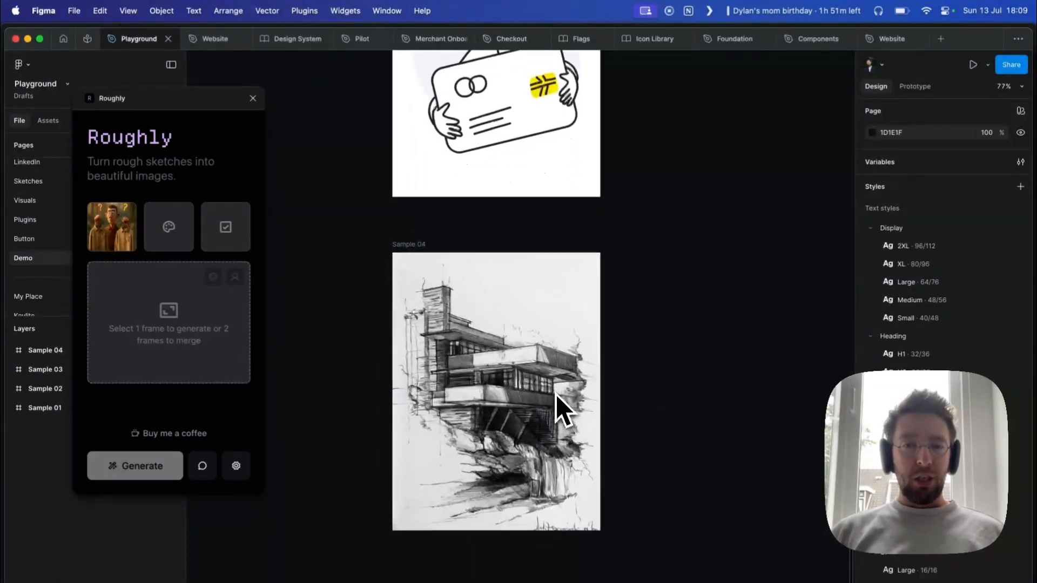
{"action": "scroll", "coordinate": [557, 395], "scroll_direction": "up", "scroll_amount": 1}
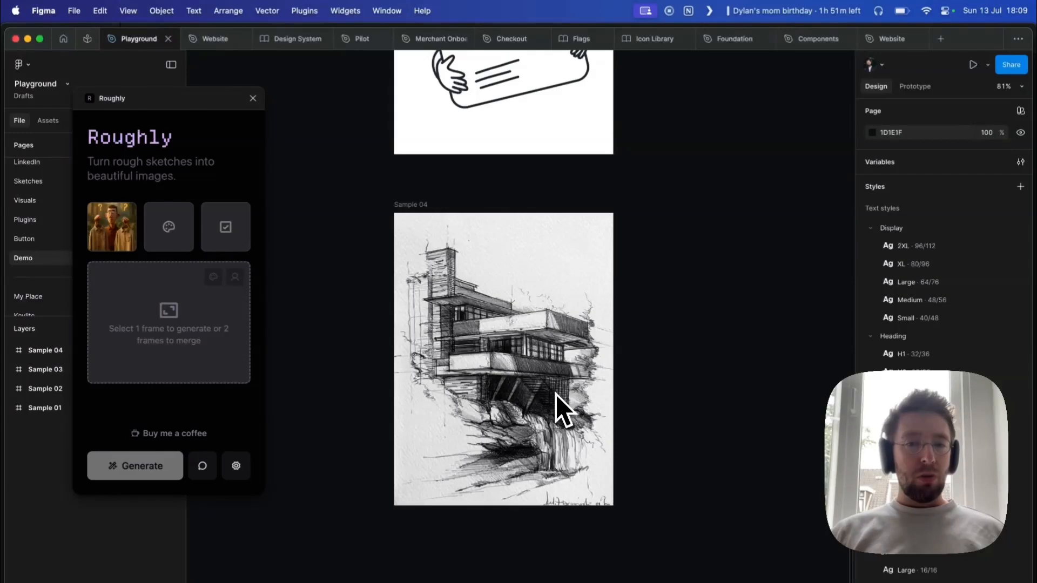
{"action": "scroll", "coordinate": [557, 395], "scroll_direction": "down", "scroll_amount": 4}
{"action": "scroll", "coordinate": [557, 395], "scroll_direction": "up", "scroll_amount": 10}
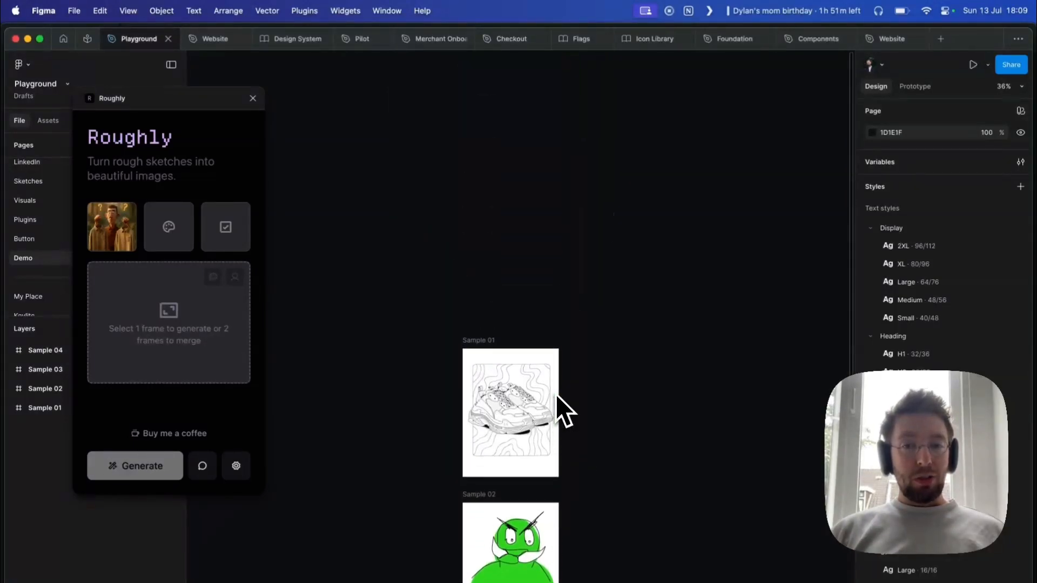
{"action": "scroll", "coordinate": [557, 395], "scroll_direction": "down", "scroll_amount": 1}
{"action": "scroll", "coordinate": [491, 380], "scroll_direction": "up", "scroll_amount": 5}
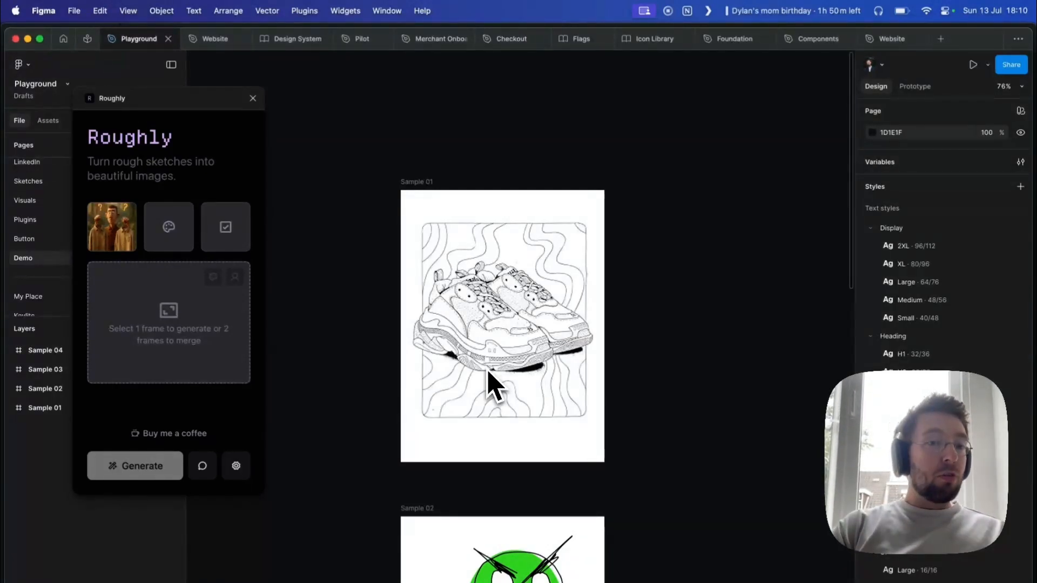
Select the Sample 01 sneaker sketch frame and set the Roughly plugin's focus to Shoes
{"action": "scroll", "coordinate": [477, 351], "scroll_direction": "up", "scroll_amount": 3}
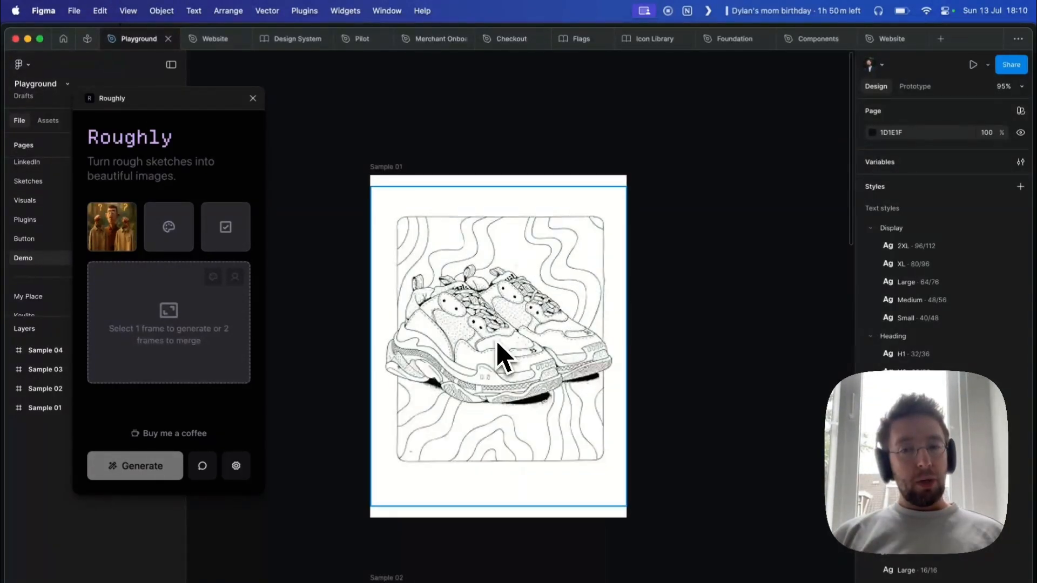
{"action": "scroll", "coordinate": [499, 353], "scroll_direction": "up", "scroll_amount": 2}
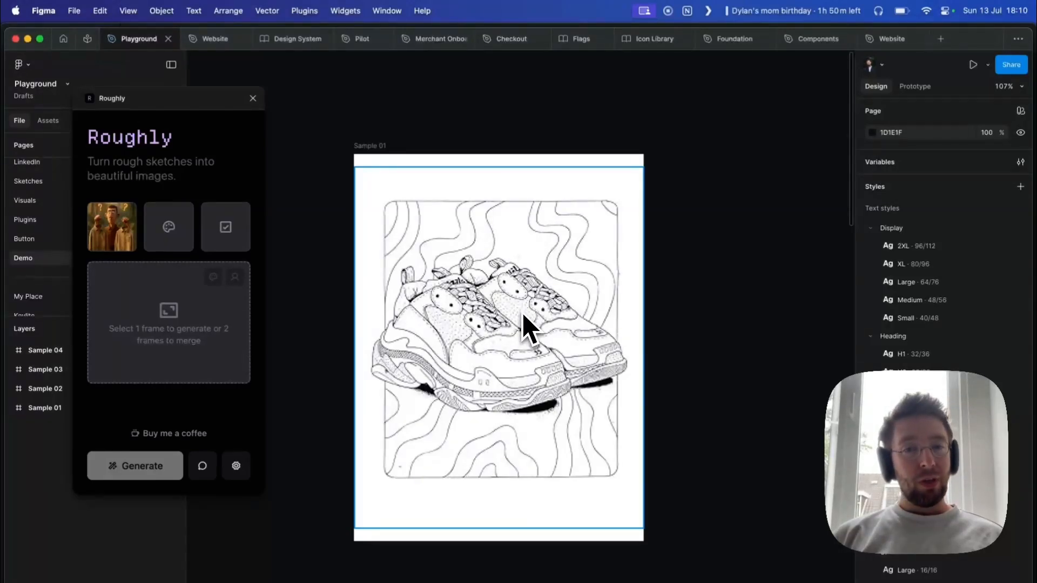
{"action": "left_click", "coordinate": [371, 145]}
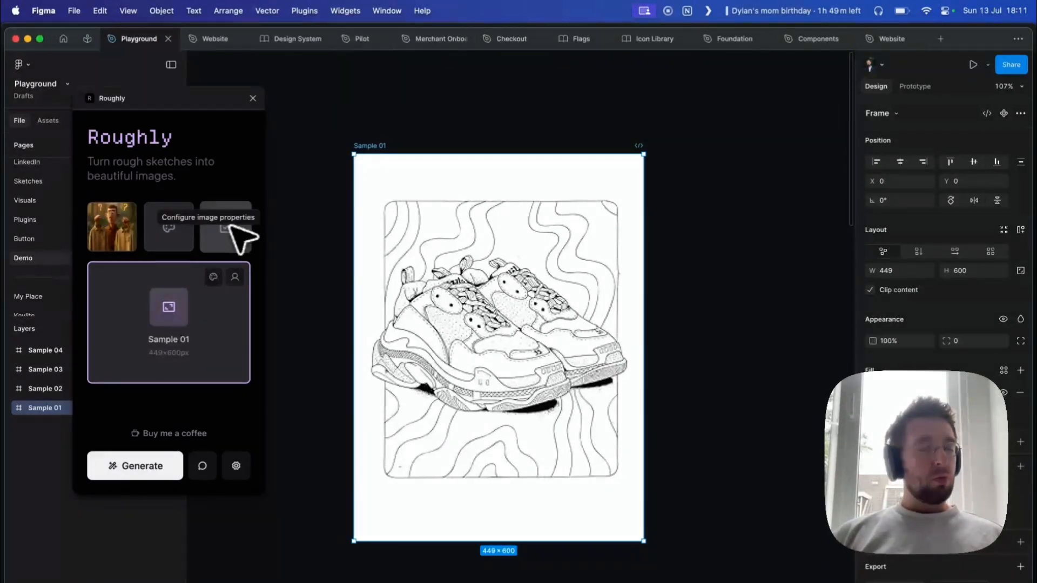
{"action": "left_click", "coordinate": [120, 238]}
{"action": "scroll", "coordinate": [221, 359], "scroll_direction": "down", "scroll_amount": 5}
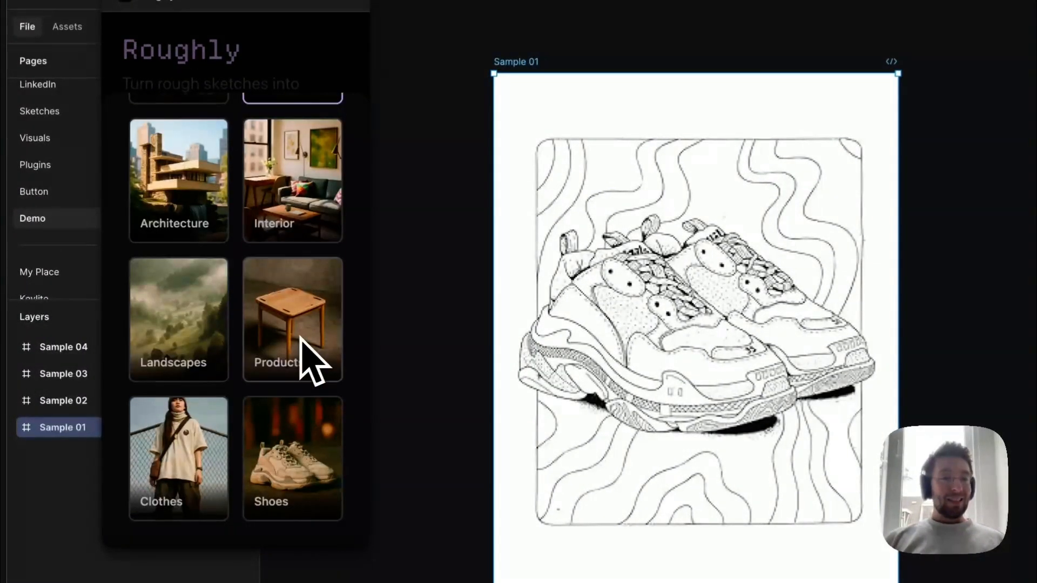
{"action": "left_click", "coordinate": [294, 472]}
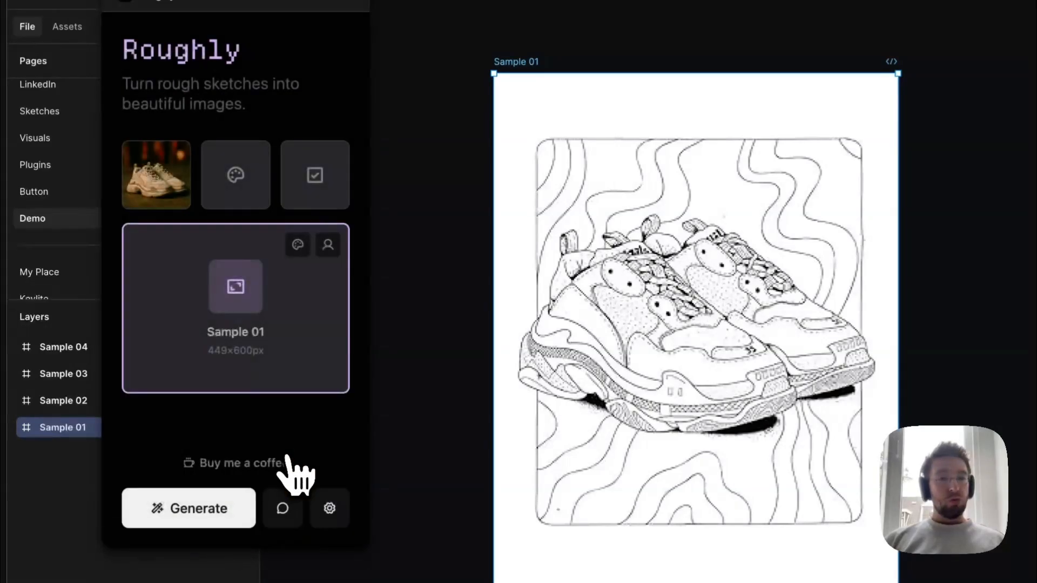
Look through the plugin's focus categories, from Humans to Shoes, and choose Shoes again
{"action": "left_click", "coordinate": [150, 199]}
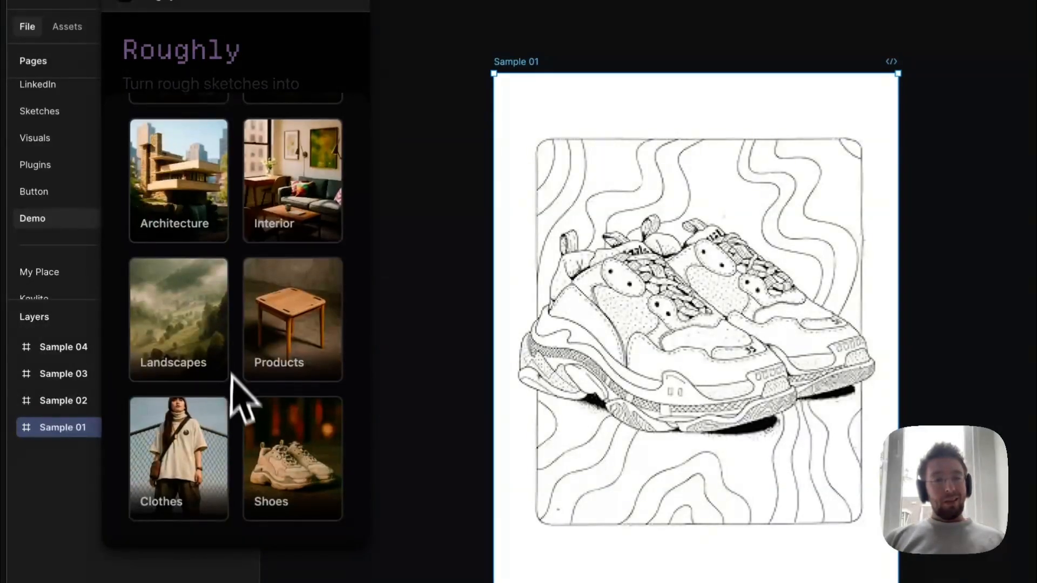
{"action": "scroll", "coordinate": [216, 378], "scroll_direction": "up", "scroll_amount": 5}
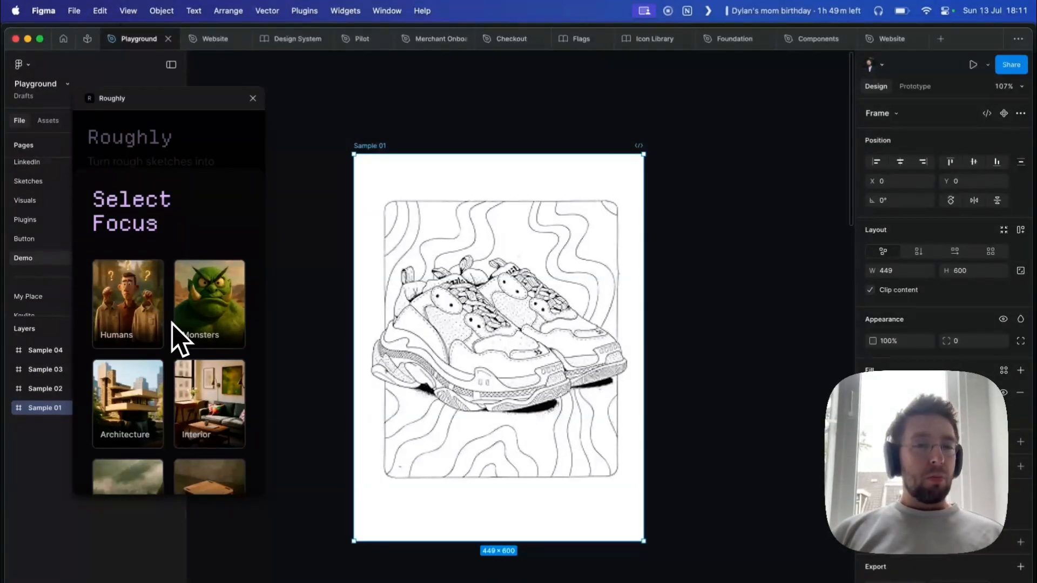
{"action": "scroll", "coordinate": [172, 329], "scroll_direction": "down", "scroll_amount": 5}
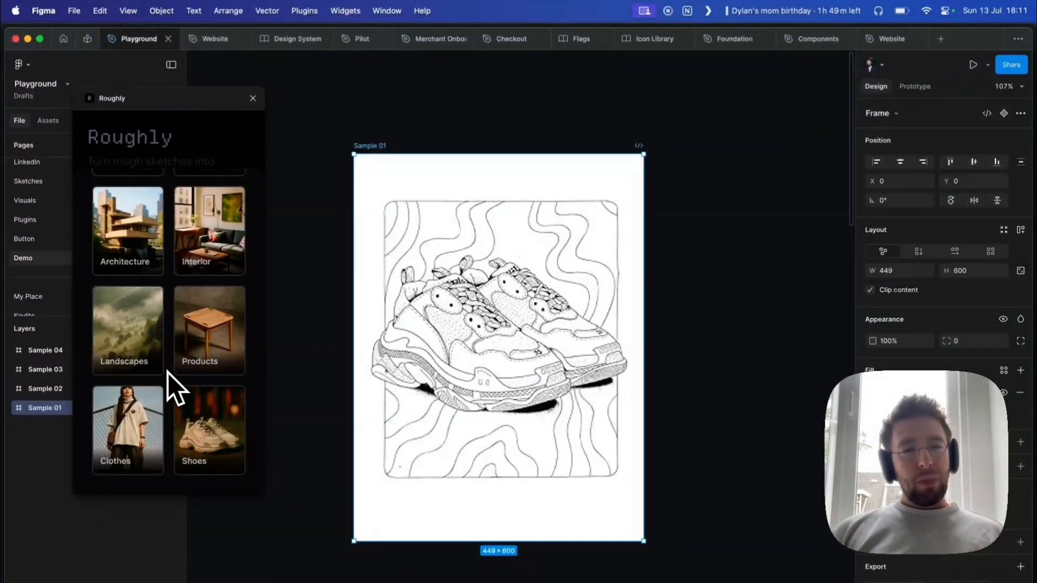
{"action": "scroll", "coordinate": [176, 387], "scroll_direction": "up", "scroll_amount": 5}
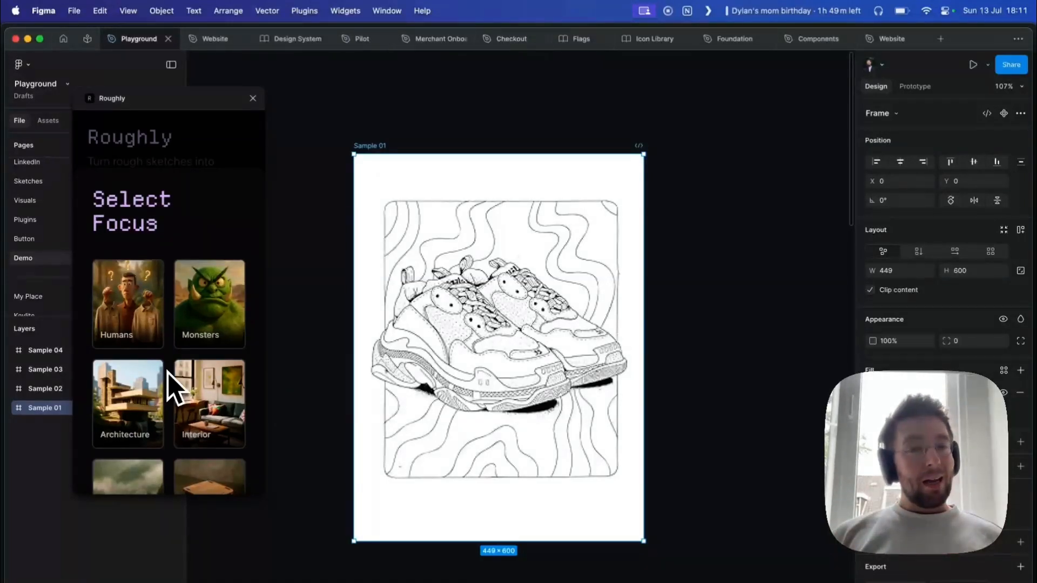
{"action": "scroll", "coordinate": [174, 386], "scroll_direction": "down", "scroll_amount": 5}
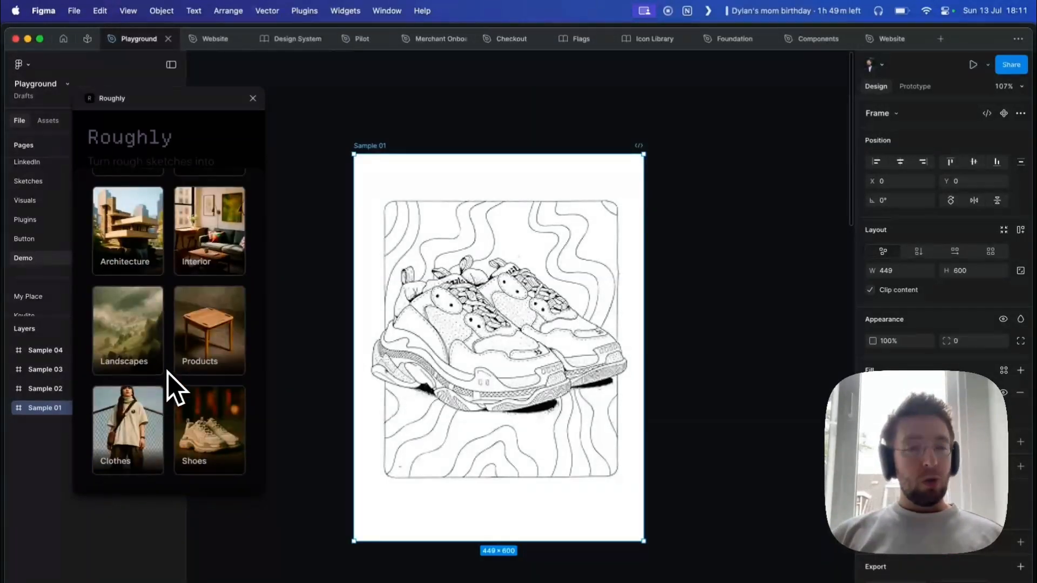
{"action": "left_click", "coordinate": [218, 429]}
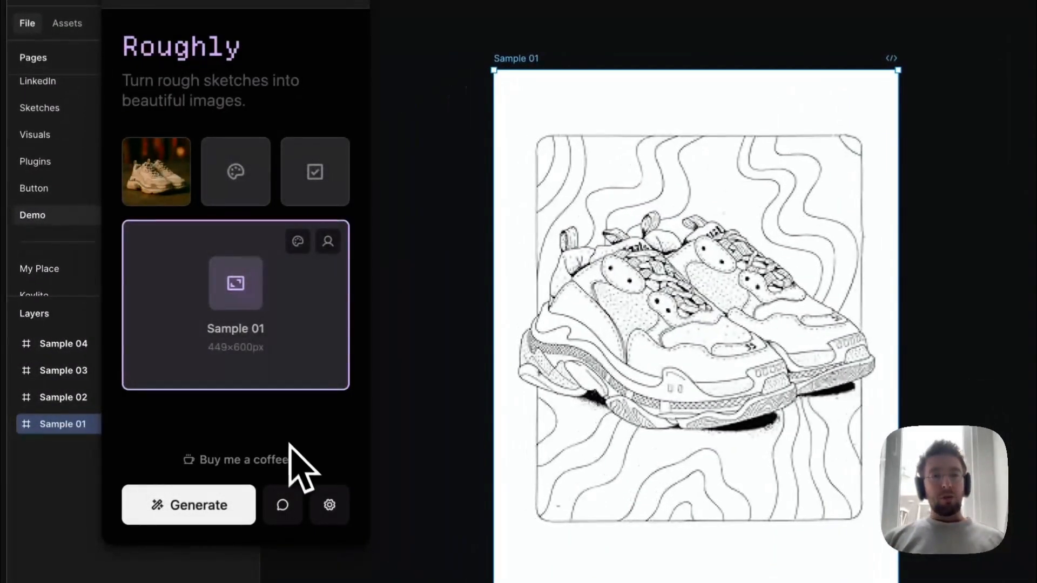
Set the image style for the selected frame to 3D, reviewing the other styles on offer
{"action": "left_click", "coordinate": [238, 190]}
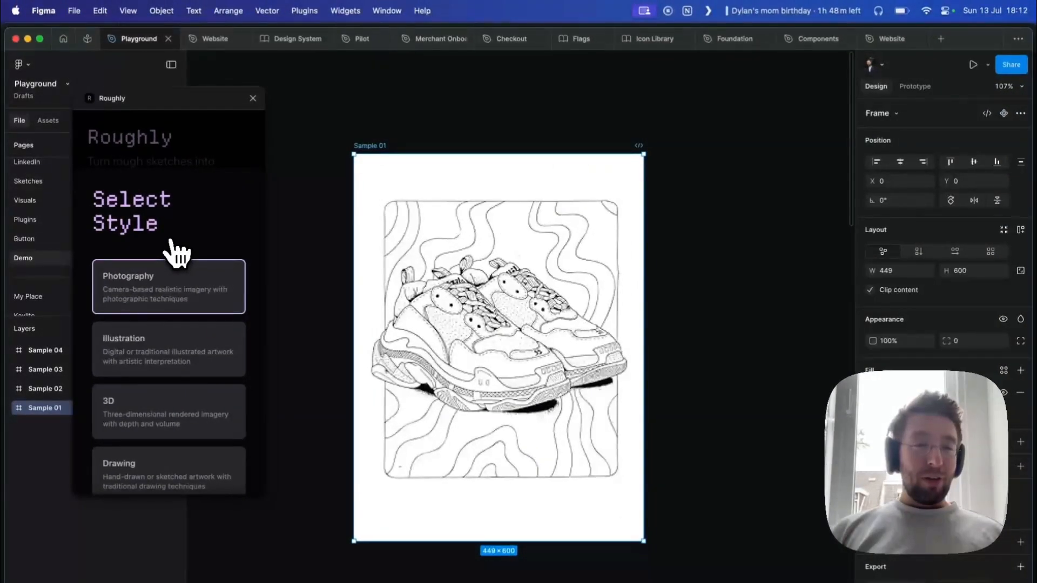
{"action": "left_click", "coordinate": [151, 420]}
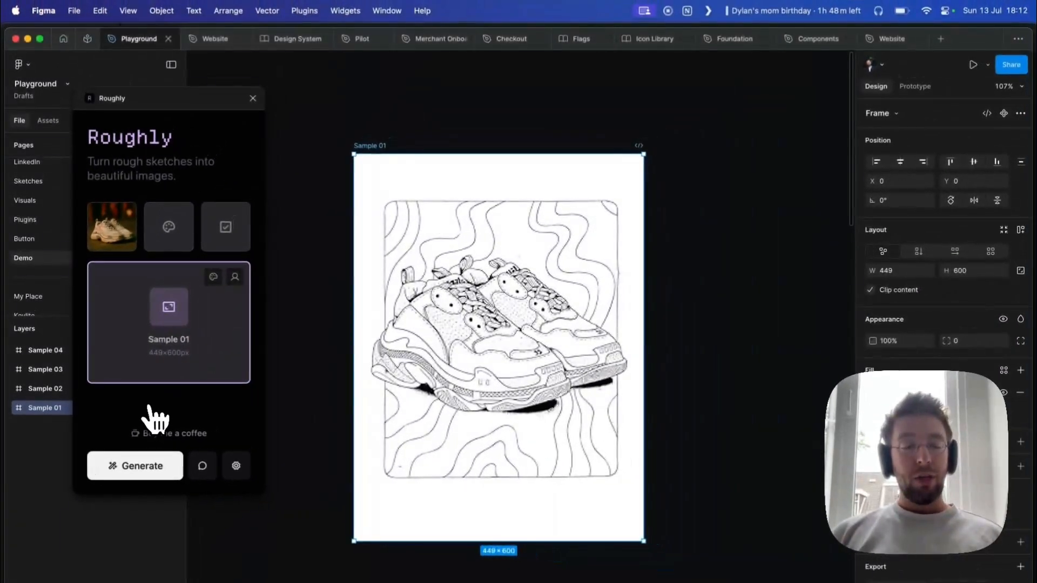
{"action": "left_click", "coordinate": [158, 314]}
{"action": "scroll", "coordinate": [161, 347], "scroll_direction": "down", "scroll_amount": 3}
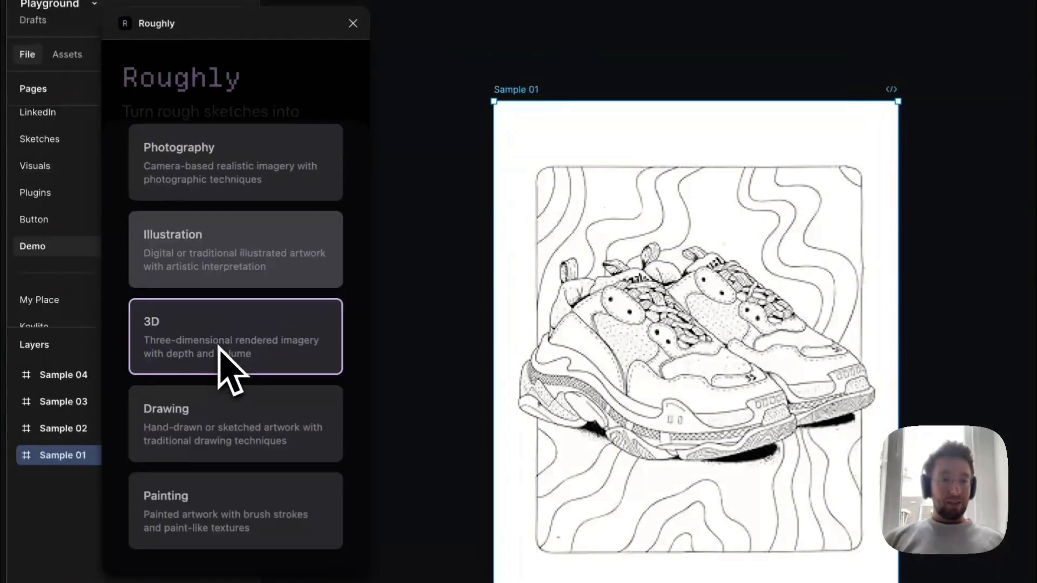
{"action": "left_click", "coordinate": [212, 354]}
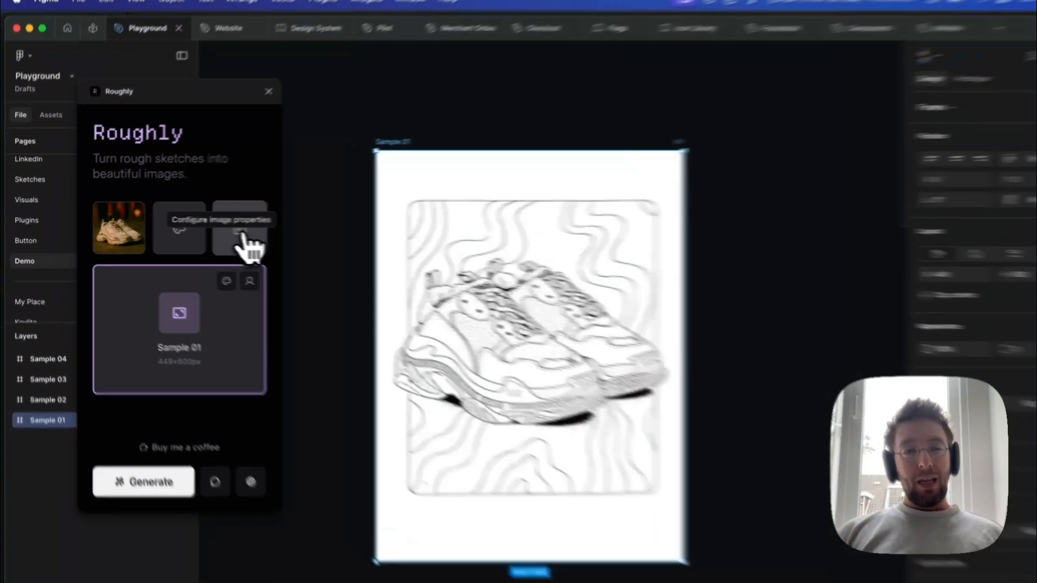
Try the Illustration style and view the image properties offered for it
{"action": "left_click", "coordinate": [241, 235]}
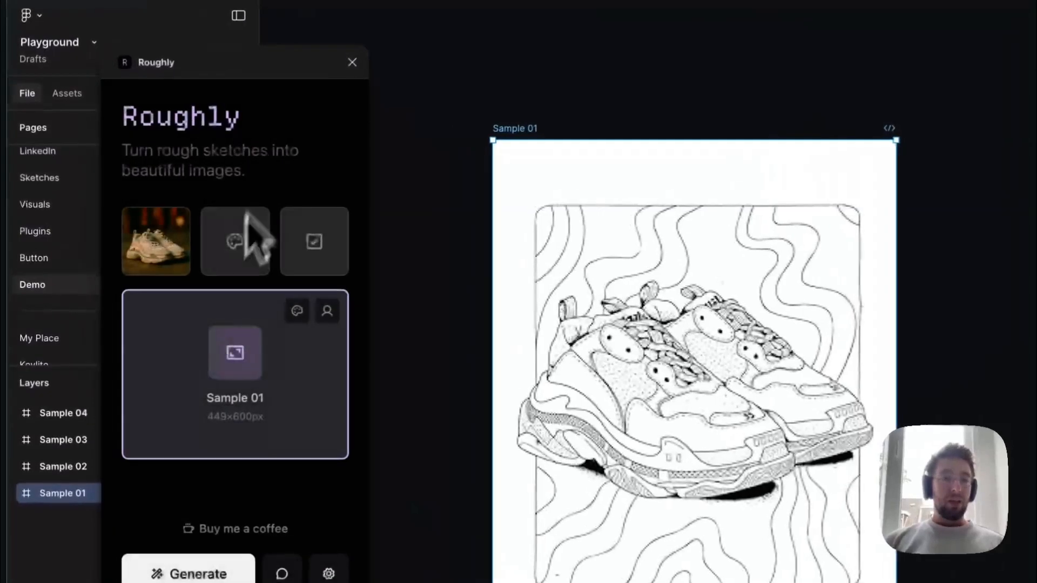
{"action": "left_click", "coordinate": [241, 243]}
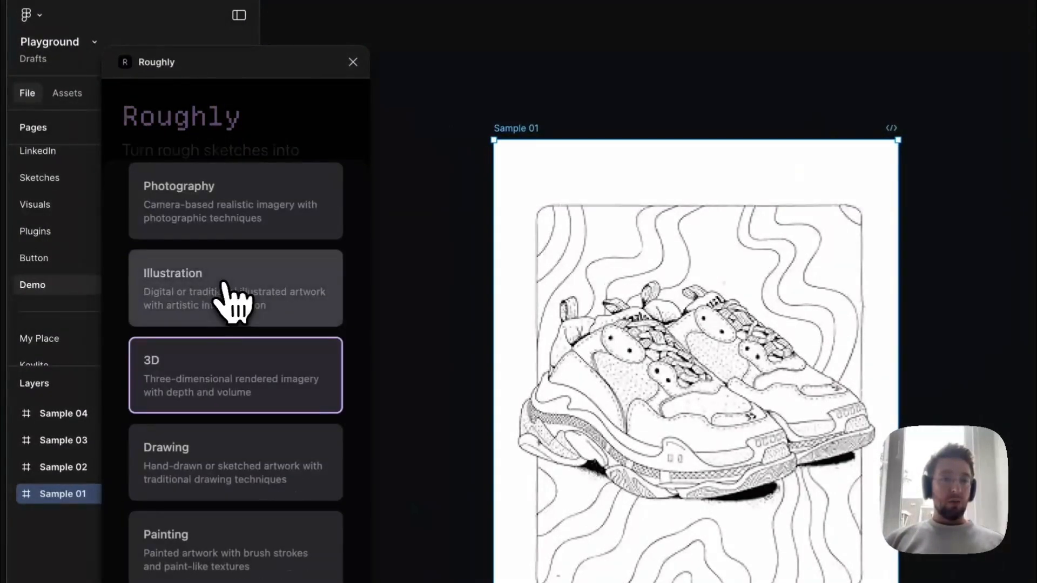
{"action": "left_click", "coordinate": [227, 287]}
{"action": "left_click", "coordinate": [327, 260]}
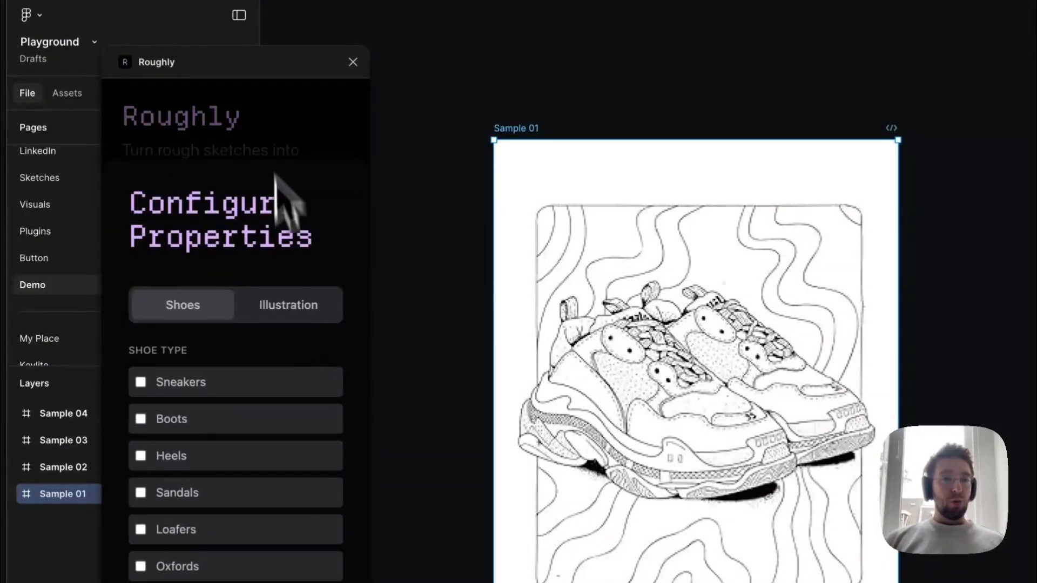
Leave the properties and switch the image style back to 3D
{"action": "left_click", "coordinate": [272, 139]}
{"action": "left_click", "coordinate": [236, 240]}
{"action": "left_click", "coordinate": [217, 390]}
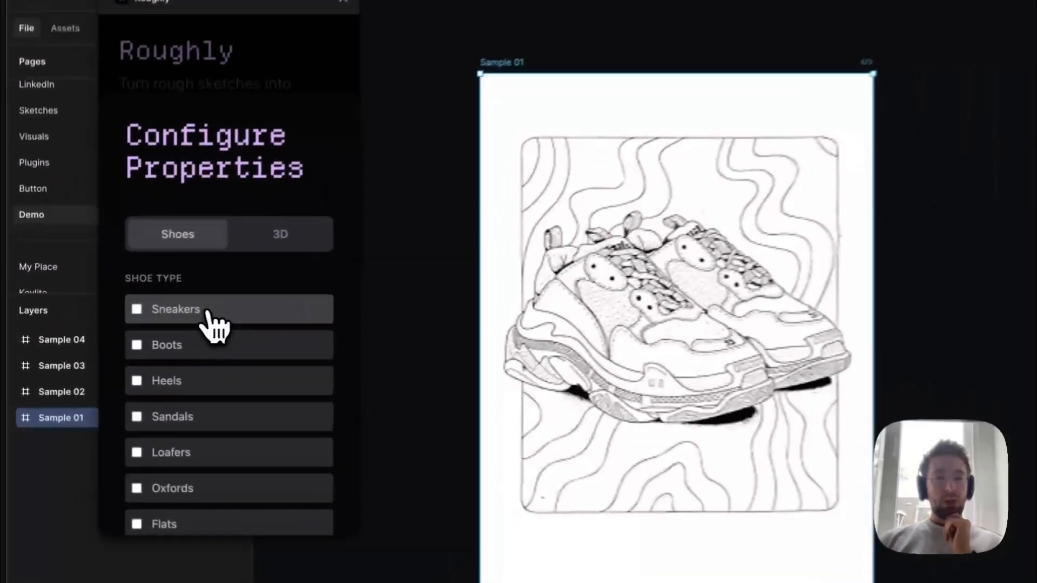
In the shoe properties, choose Sneakers as the shoe type and Outdoor as the style category
{"action": "left_click", "coordinate": [153, 331]}
{"action": "scroll", "coordinate": [188, 356], "scroll_direction": "down", "scroll_amount": 5}
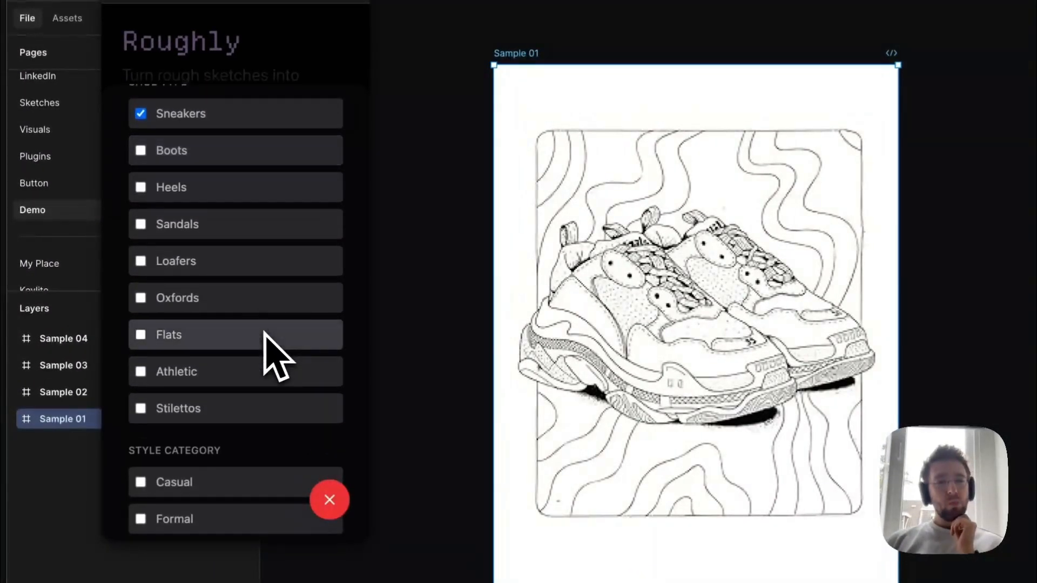
{"action": "scroll", "coordinate": [268, 340], "scroll_direction": "down", "scroll_amount": 4}
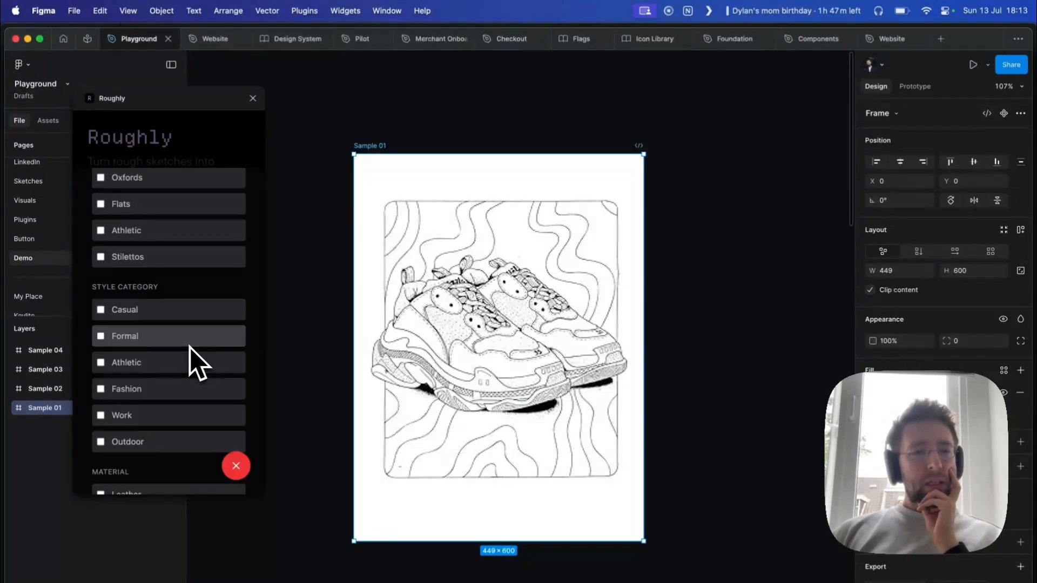
{"action": "left_click", "coordinate": [133, 443]}
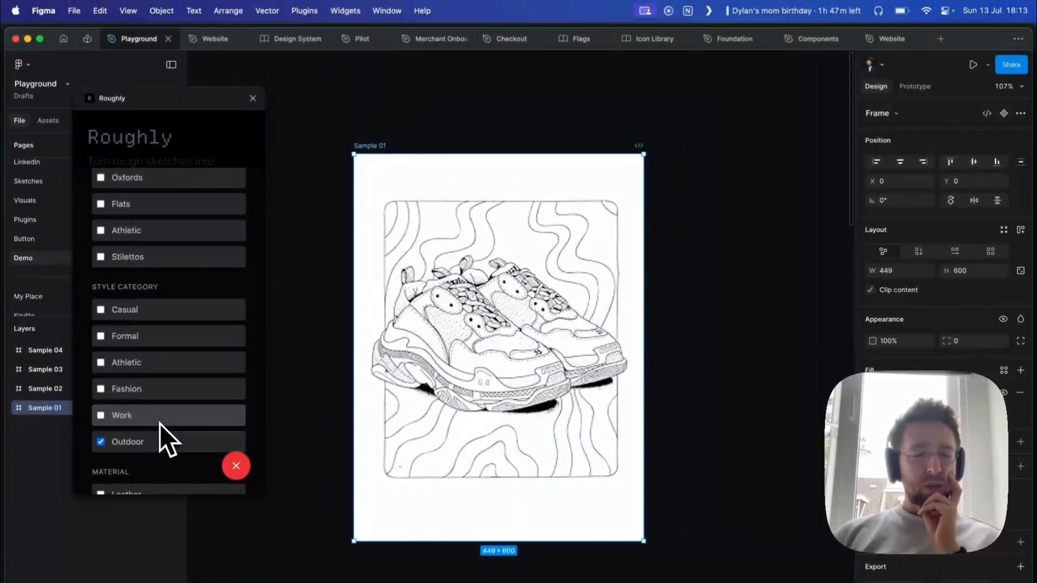
Choose Suede, Canvas and Rubber as the shoe materials
{"action": "scroll", "coordinate": [226, 382], "scroll_direction": "down", "scroll_amount": 3}
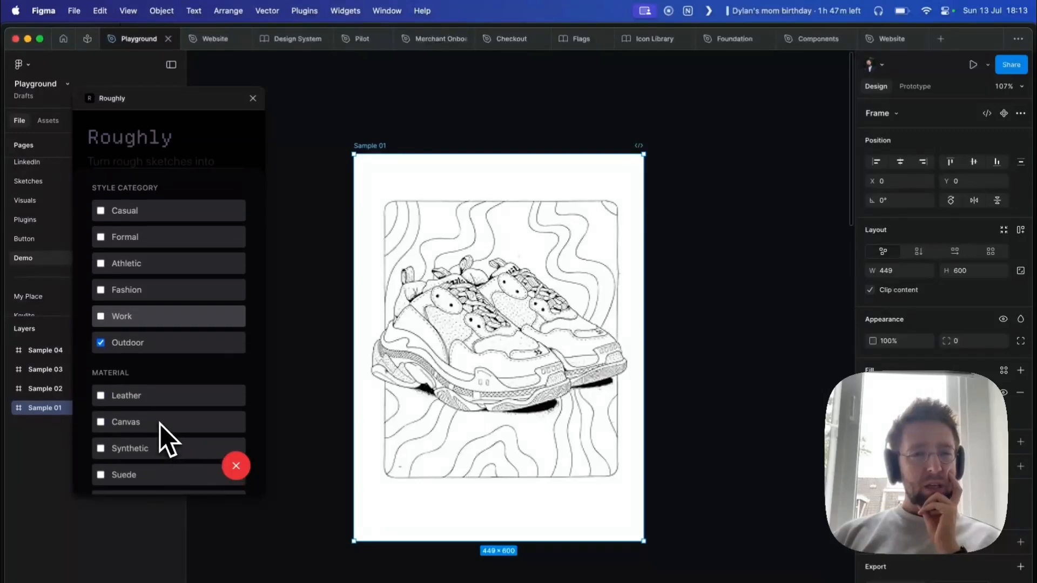
{"action": "scroll", "coordinate": [165, 438], "scroll_direction": "down", "scroll_amount": 3}
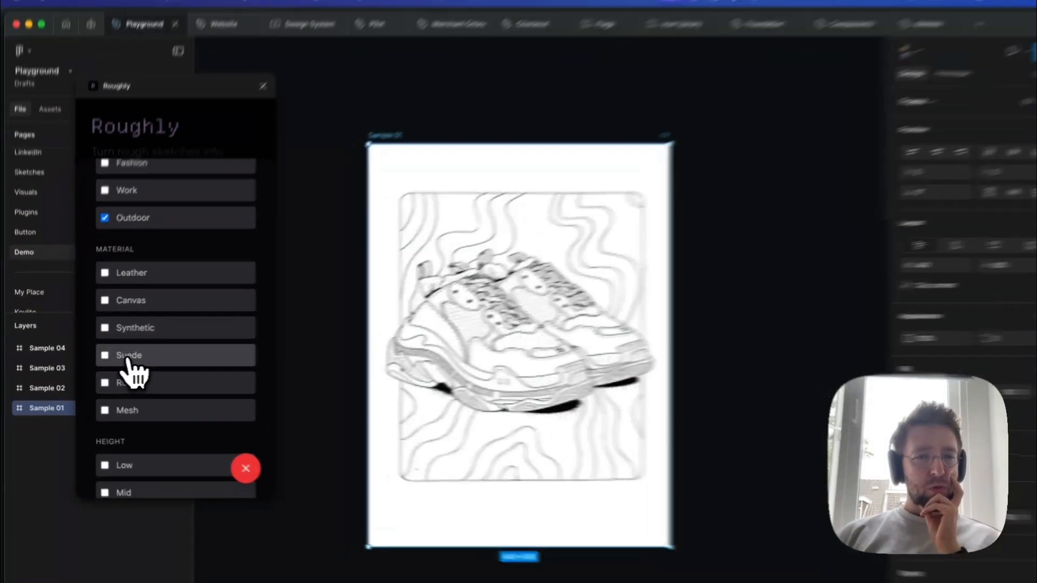
{"action": "left_click", "coordinate": [123, 358]}
{"action": "left_click", "coordinate": [176, 273]}
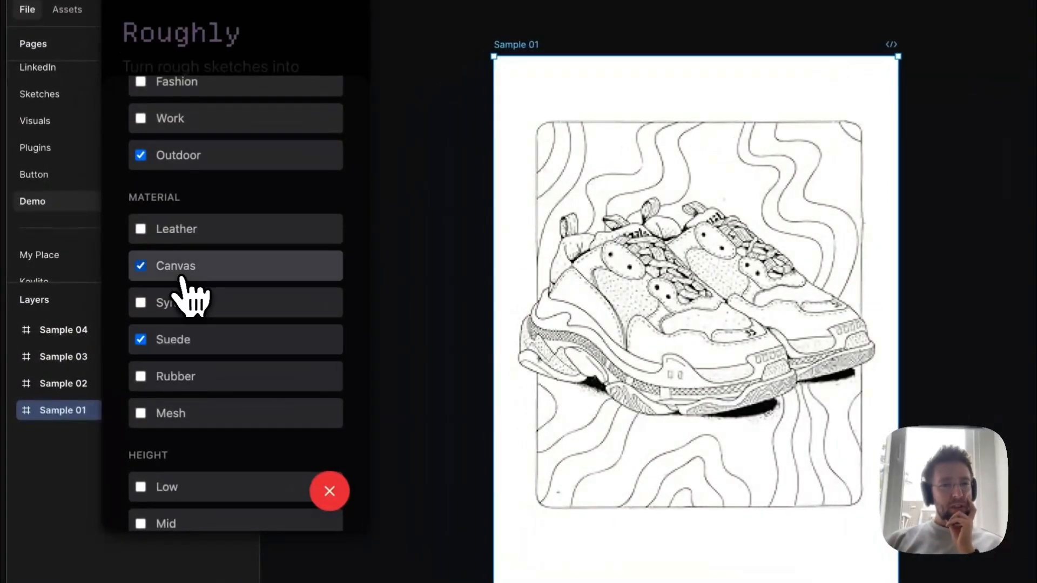
{"action": "left_click", "coordinate": [173, 376]}
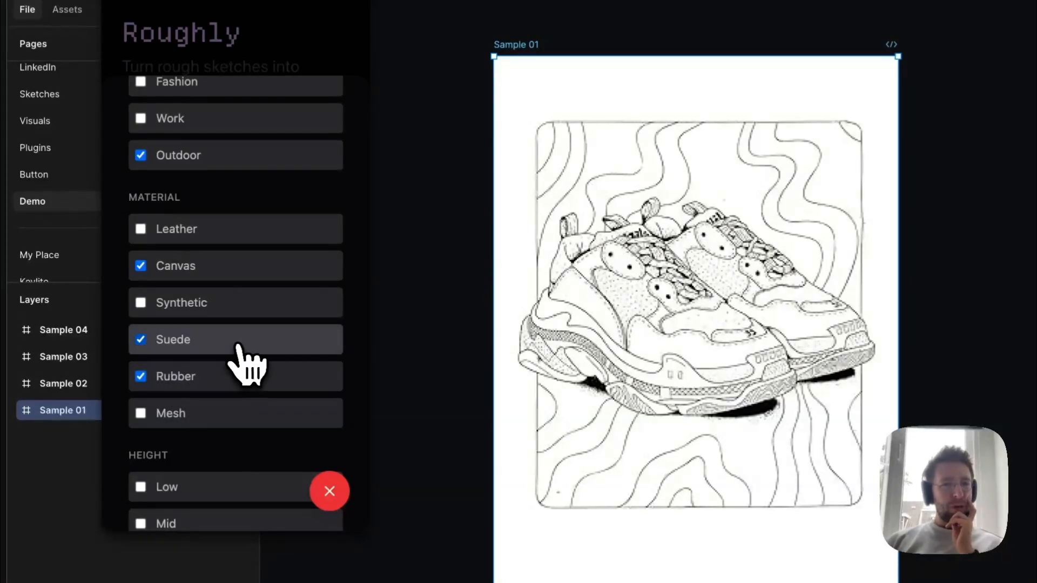
Set the shoe height property to Mid
{"action": "scroll", "coordinate": [238, 357], "scroll_direction": "down", "scroll_amount": 3}
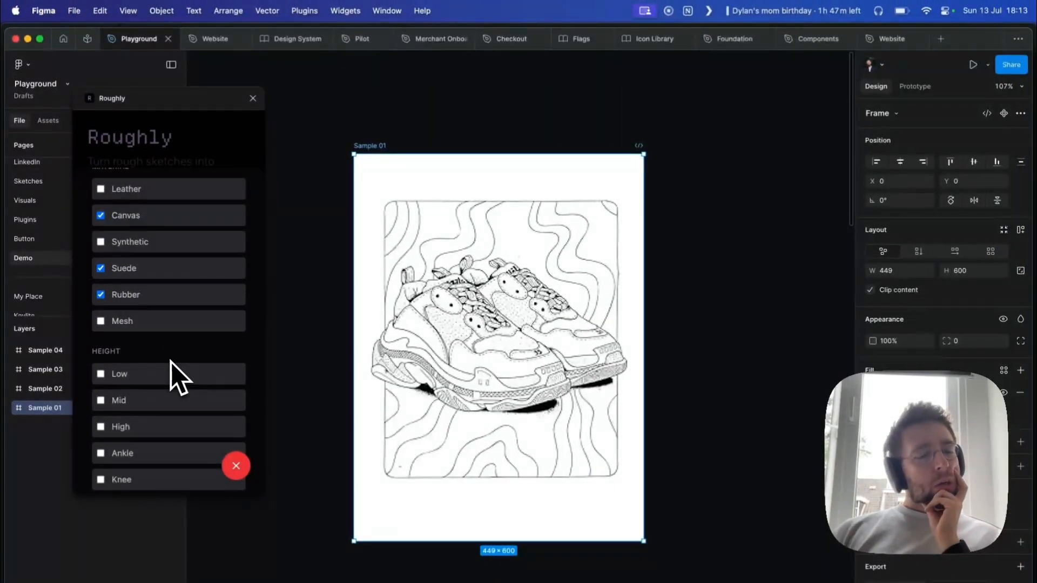
{"action": "scroll", "coordinate": [179, 378], "scroll_direction": "down", "scroll_amount": 1}
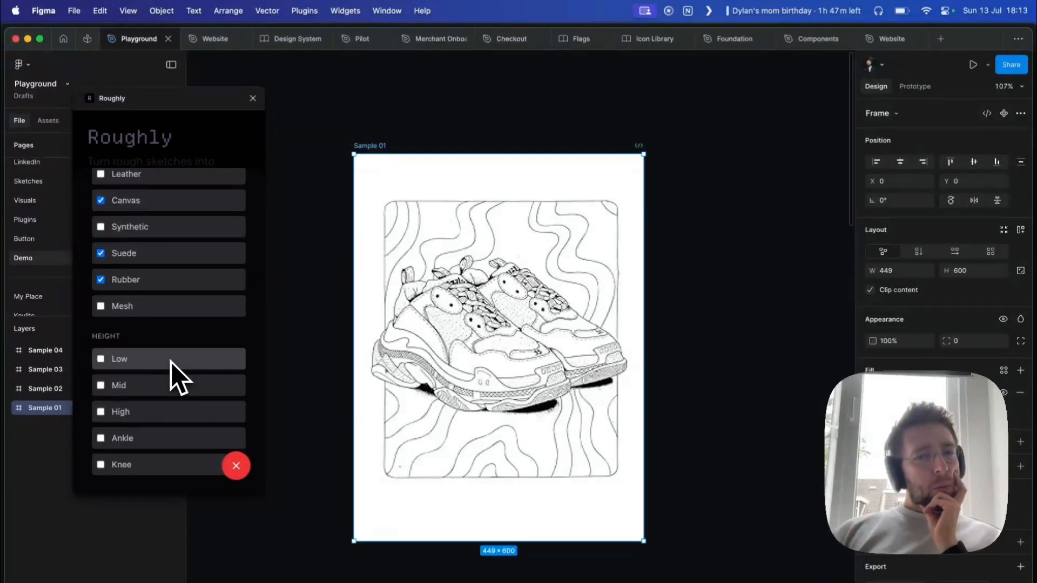
{"action": "left_click", "coordinate": [143, 387]}
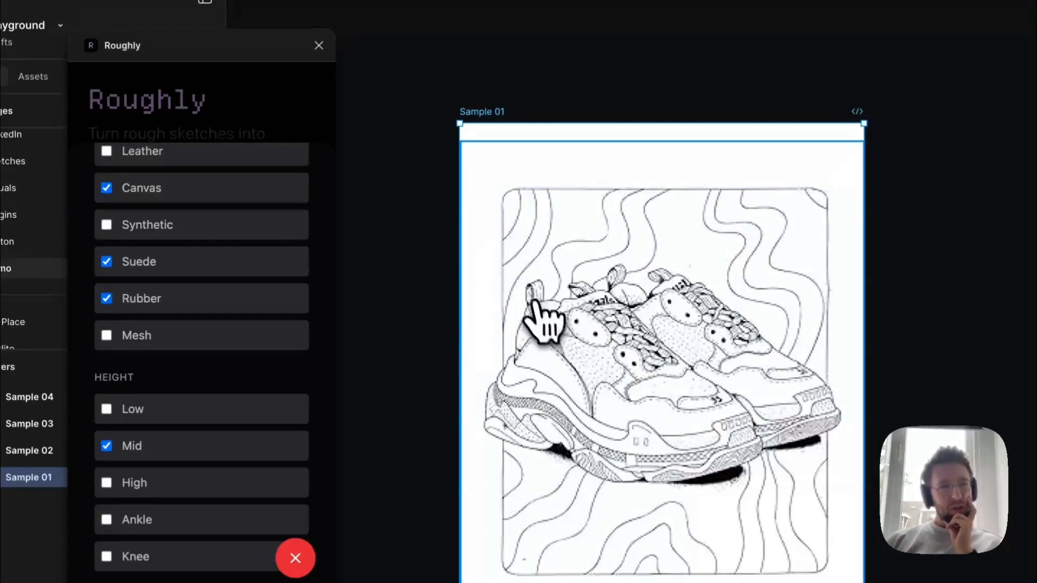
In the 3D properties, choose Stylized as the render style and Studio lighting as the lighting setup
{"action": "left_click", "coordinate": [271, 106]}
{"action": "left_click", "coordinate": [275, 224]}
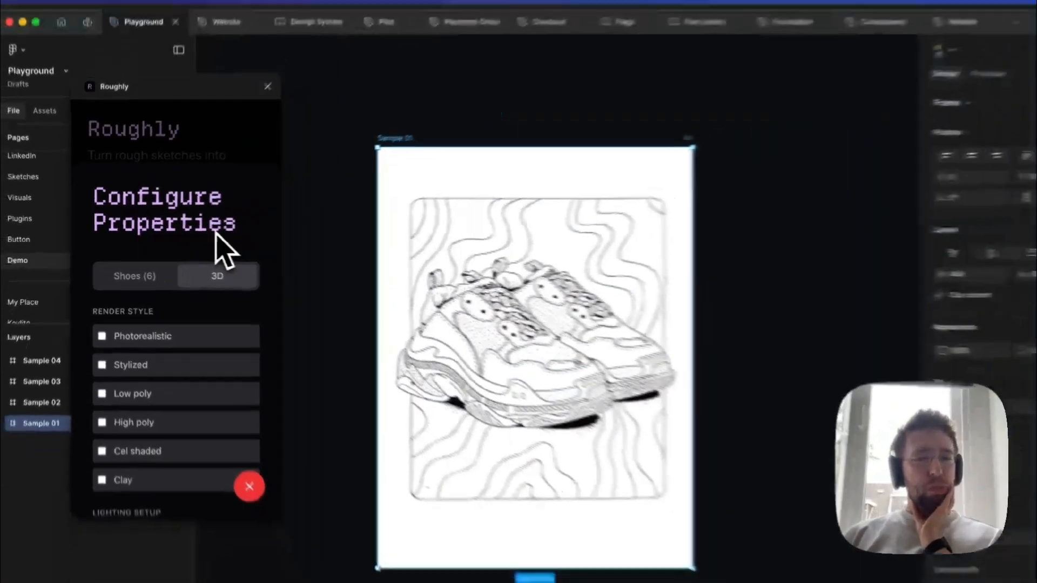
{"action": "scroll", "coordinate": [205, 233], "scroll_direction": "down", "scroll_amount": 3}
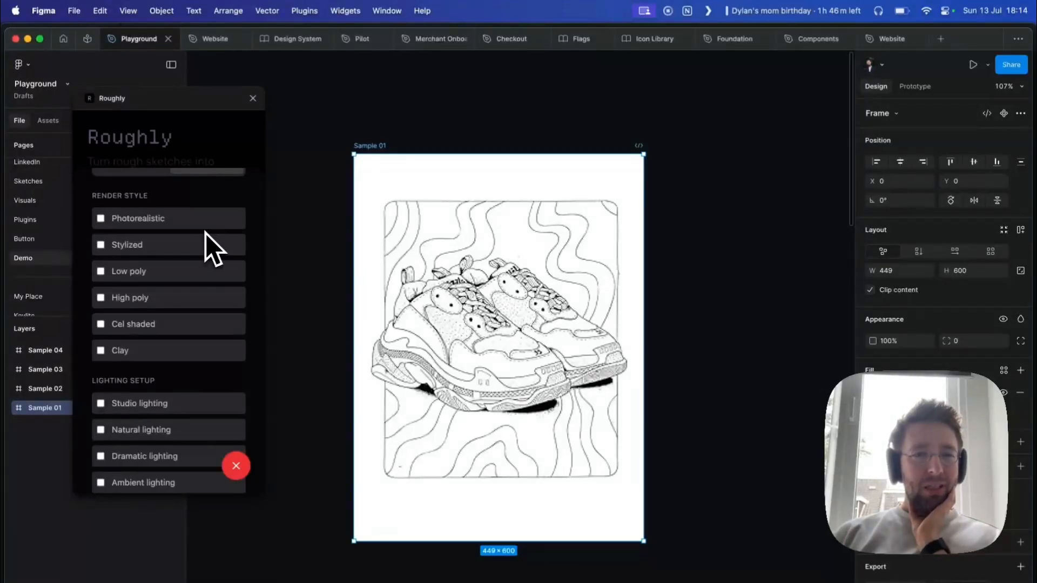
{"action": "left_click", "coordinate": [140, 246]}
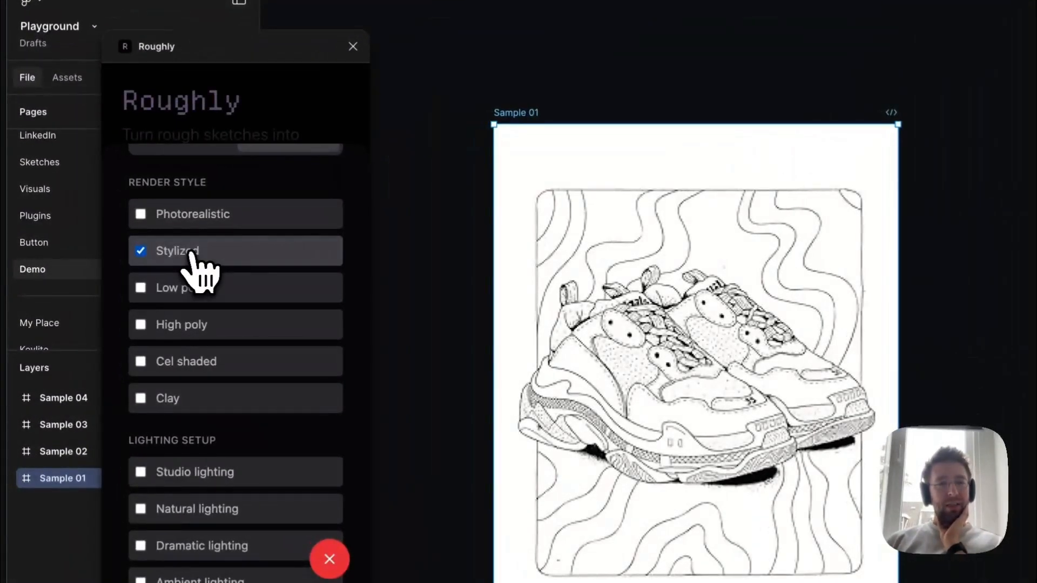
{"action": "scroll", "coordinate": [201, 271], "scroll_direction": "down", "scroll_amount": 5}
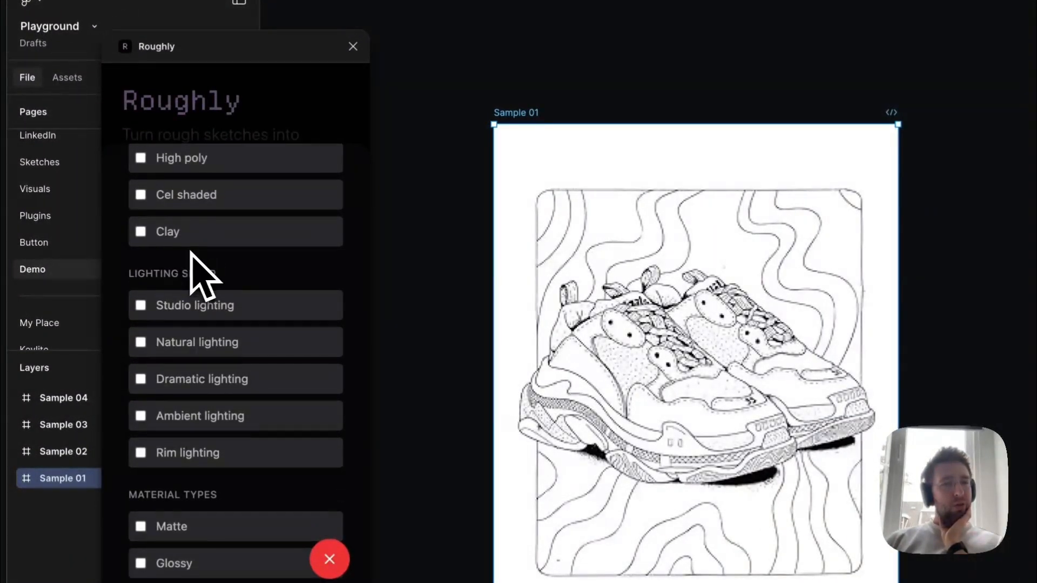
{"action": "left_click", "coordinate": [188, 306]}
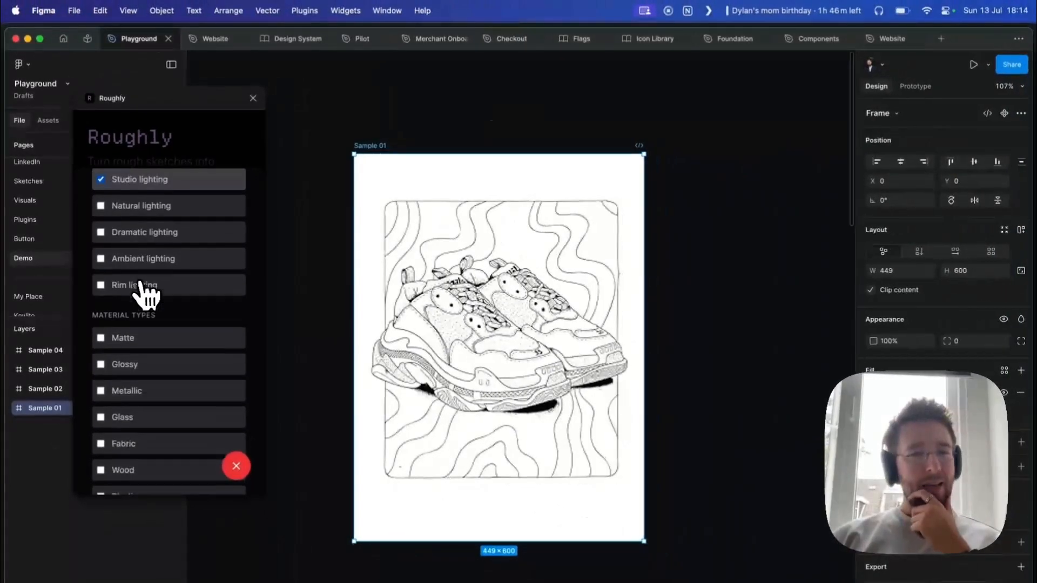
Choose Matte as the 3D material type and Outdoor as the scene environment
{"action": "scroll", "coordinate": [201, 318], "scroll_direction": "down", "scroll_amount": 3}
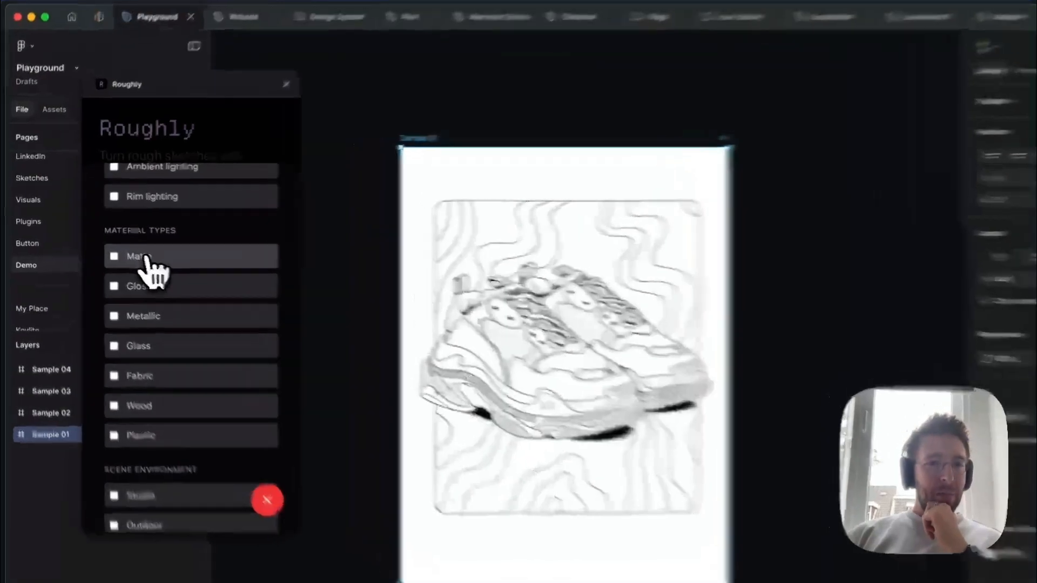
{"action": "left_click", "coordinate": [129, 250]}
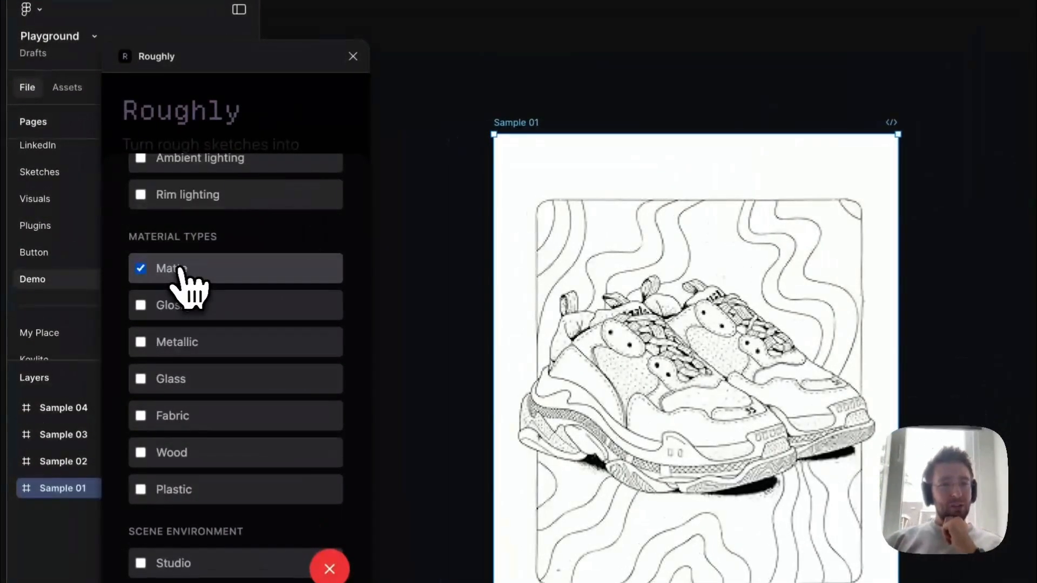
{"action": "scroll", "coordinate": [179, 268], "scroll_direction": "down", "scroll_amount": 3}
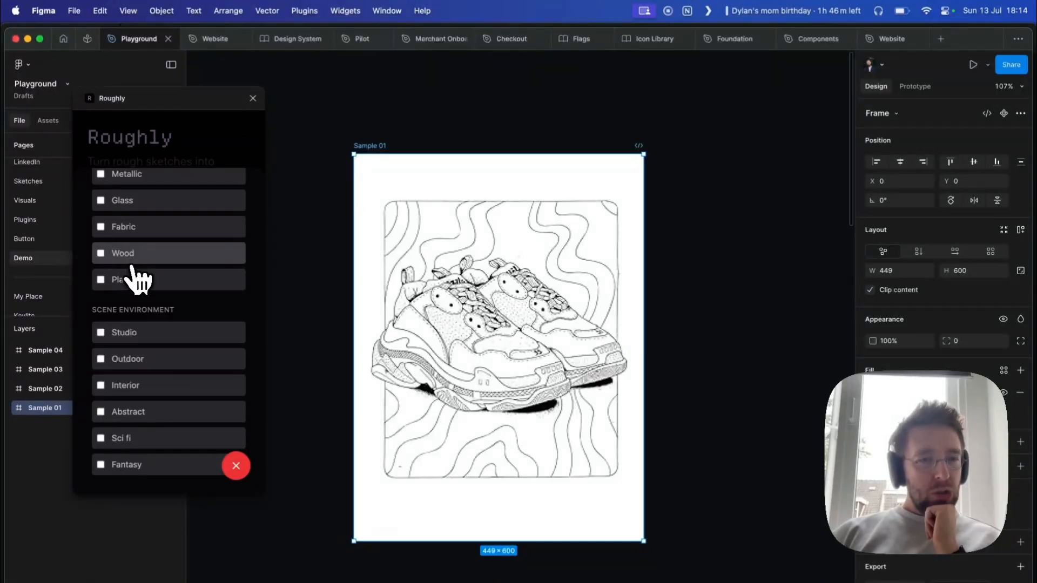
{"action": "left_click", "coordinate": [125, 361]}
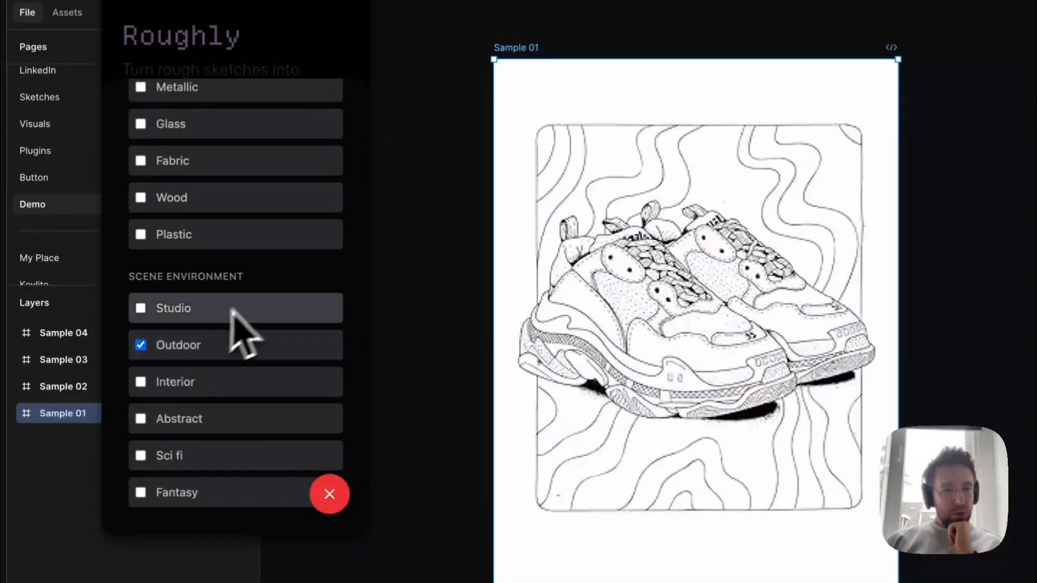
Leave the properties, generate the 3D image from Sample 01 and inspect the result up close
{"action": "scroll", "coordinate": [245, 303], "scroll_direction": "up", "scroll_amount": 1}
{"action": "scroll", "coordinate": [253, 324], "scroll_direction": "up", "scroll_amount": 10}
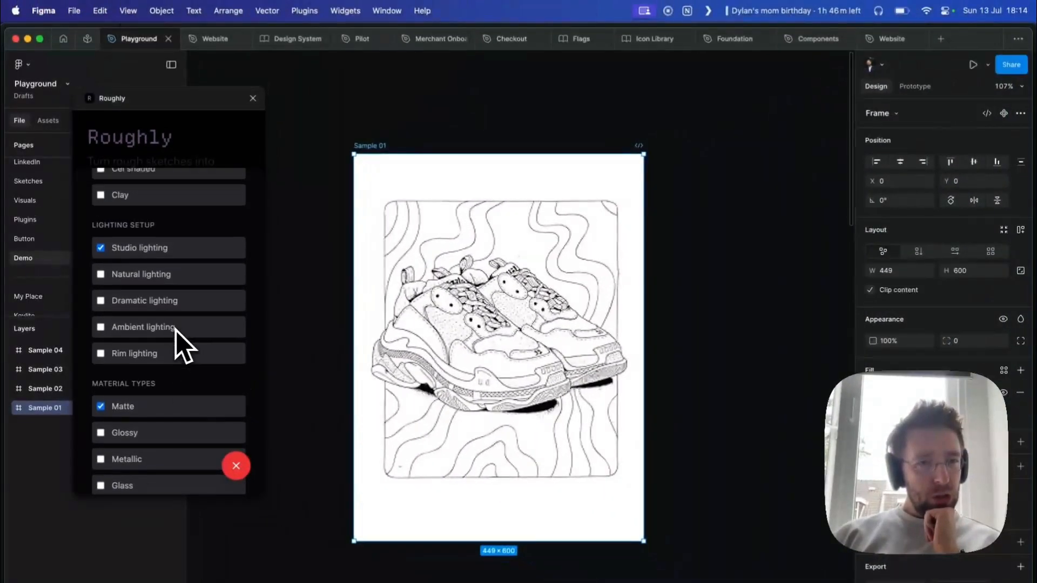
{"action": "scroll", "coordinate": [178, 341], "scroll_direction": "up", "scroll_amount": 3}
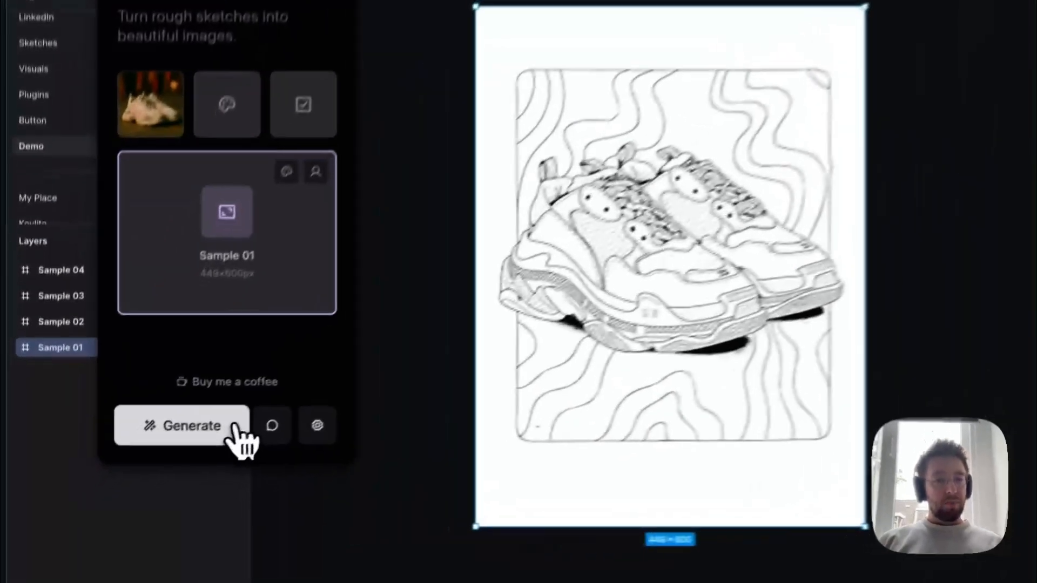
{"action": "left_click", "coordinate": [232, 426]}
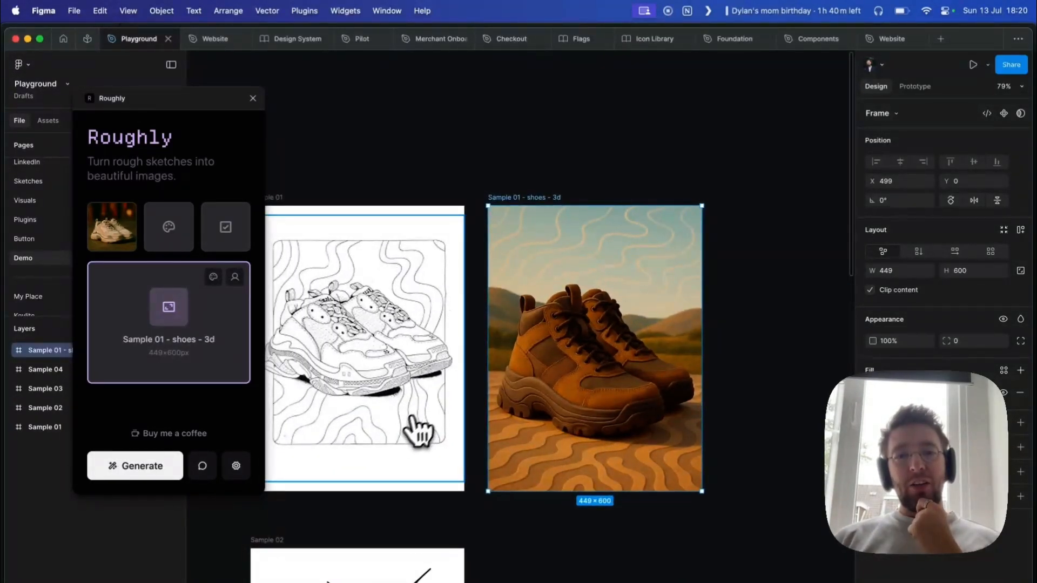
{"action": "scroll", "coordinate": [621, 459], "scroll_direction": "up", "scroll_amount": 5}
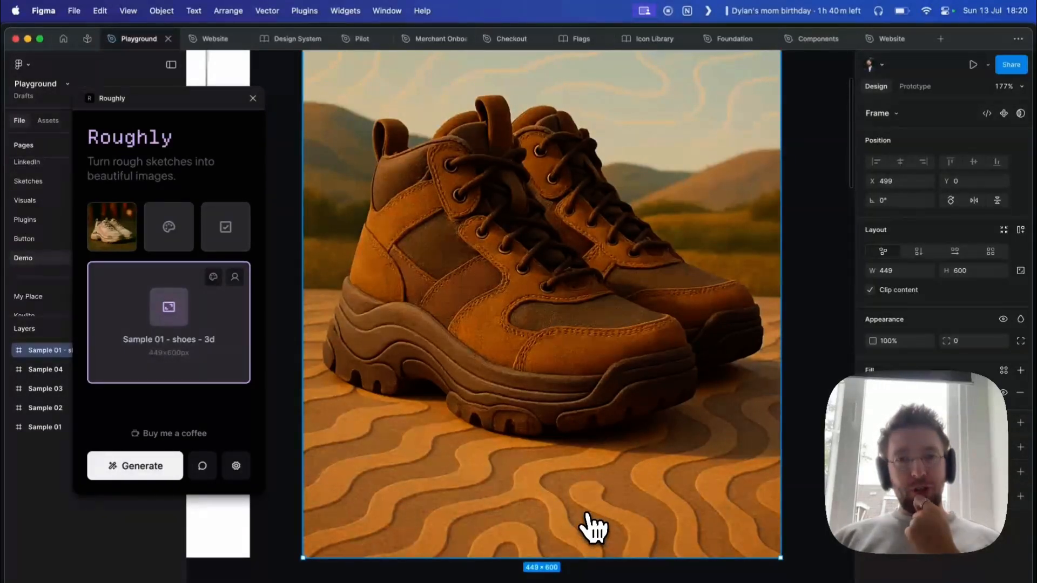
{"action": "scroll", "coordinate": [594, 527], "scroll_direction": "down", "scroll_amount": 3}
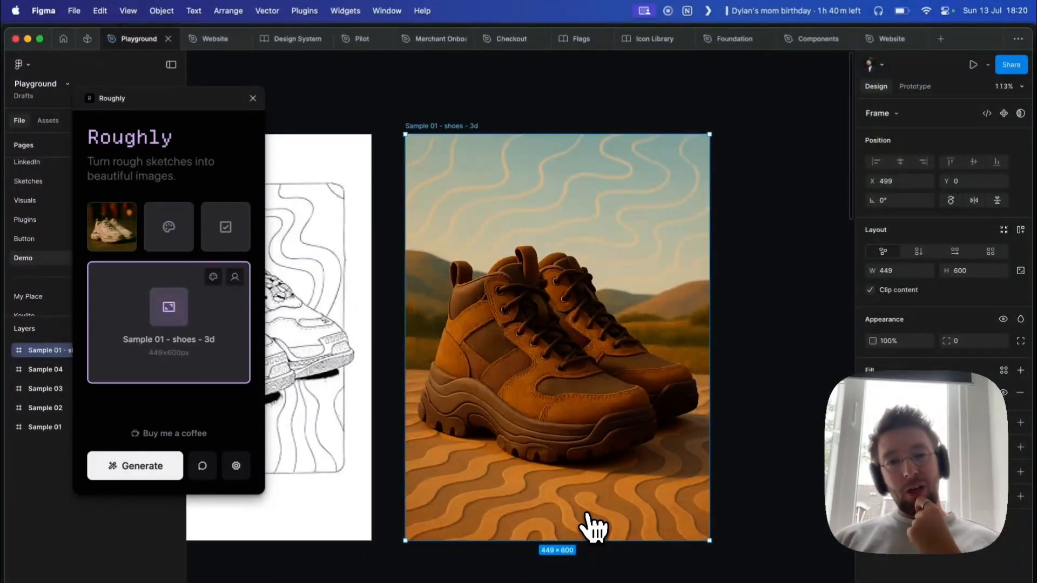
{"action": "scroll", "coordinate": [594, 526], "scroll_direction": "down", "scroll_amount": 2}
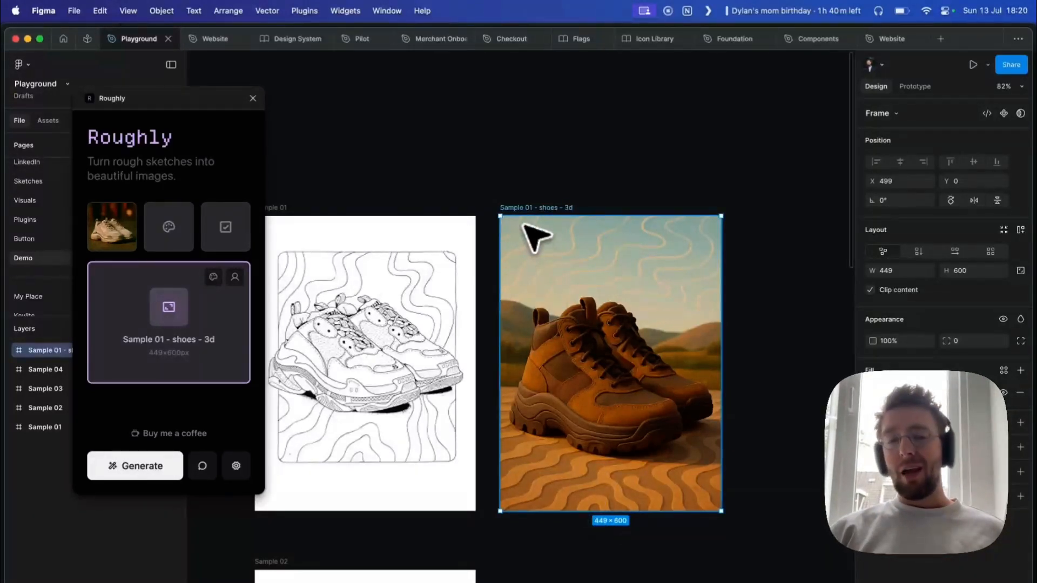
Reselect the Sample 01 sketch and change its 3D scene environment to Studio
{"action": "scroll", "coordinate": [535, 232], "scroll_direction": "left", "scroll_amount": 3}
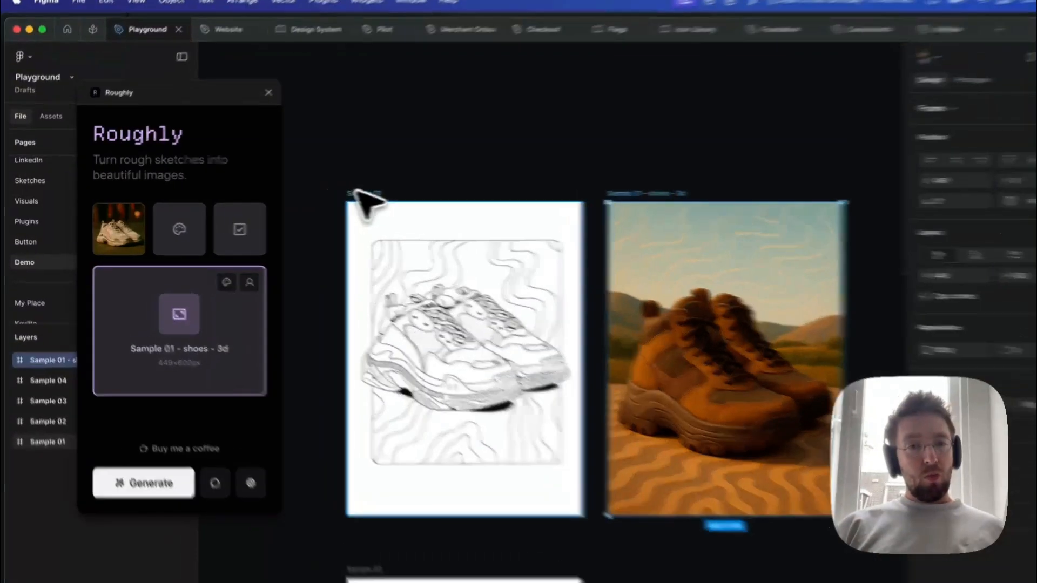
{"action": "left_click", "coordinate": [341, 204]}
{"action": "left_click", "coordinate": [246, 251]}
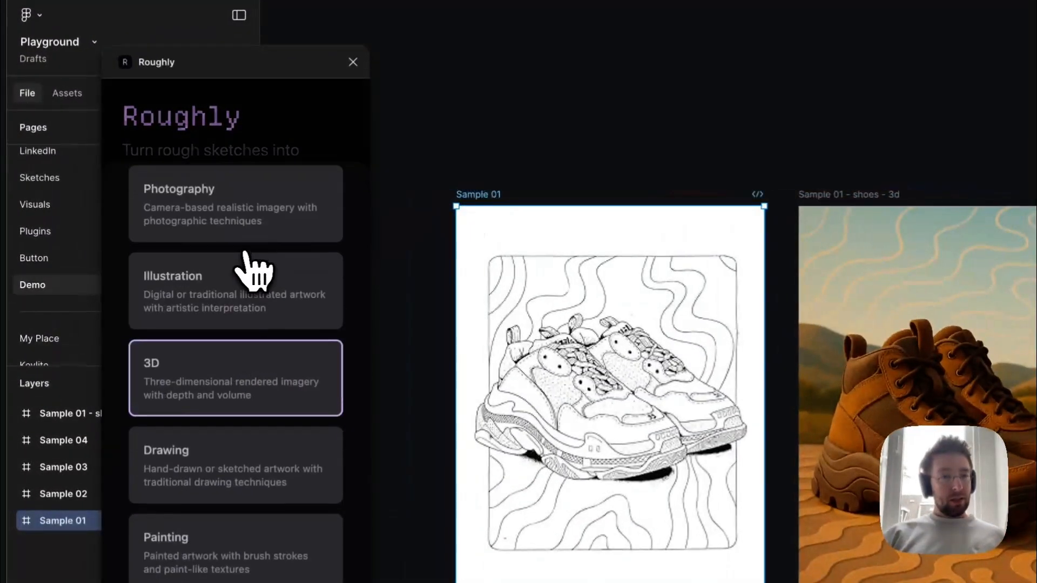
{"action": "scroll", "coordinate": [329, 243], "scroll_direction": "down", "scroll_amount": 5}
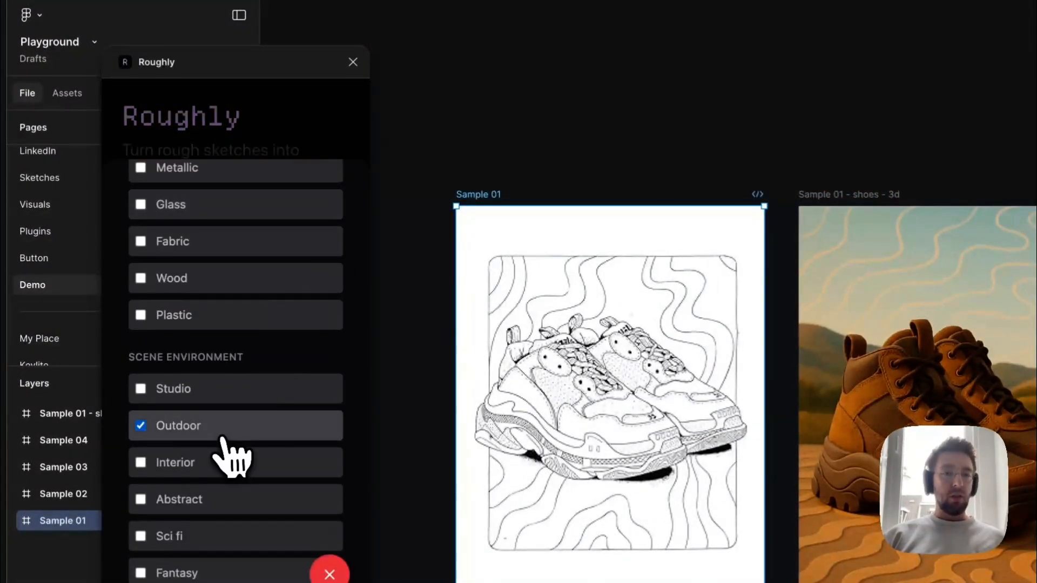
{"action": "left_click", "coordinate": [194, 432]}
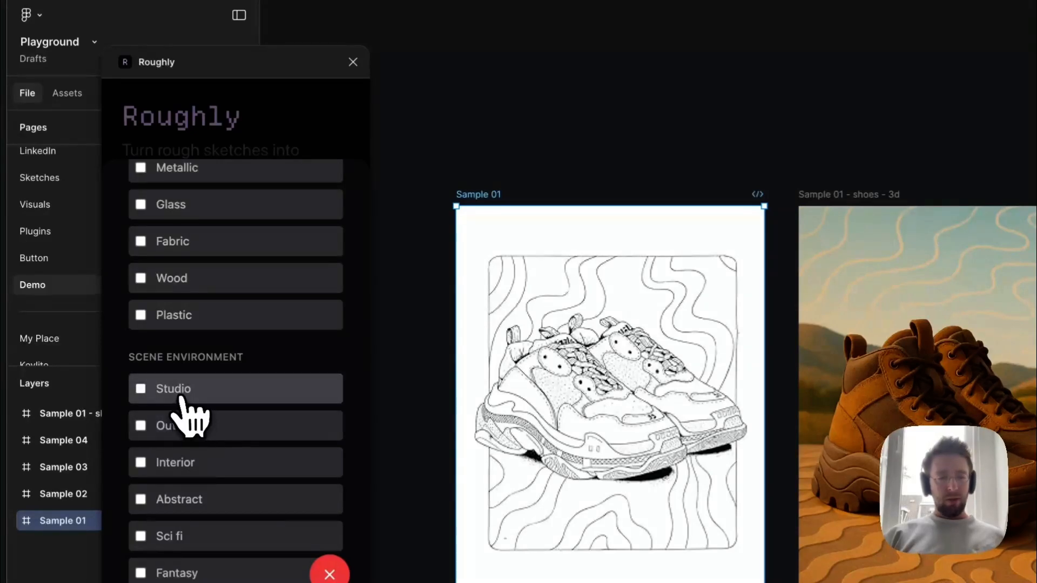
{"action": "left_click", "coordinate": [187, 402]}
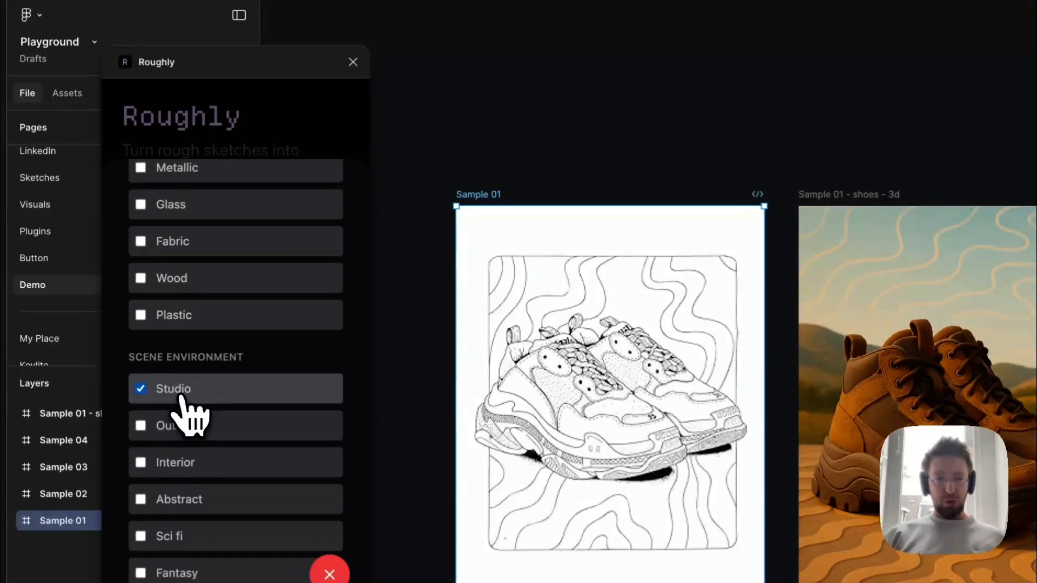
In the shoe properties, clear the Outdoor style category and choose Athletic instead
{"action": "left_click", "coordinate": [238, 122]}
{"action": "left_click", "coordinate": [238, 237]}
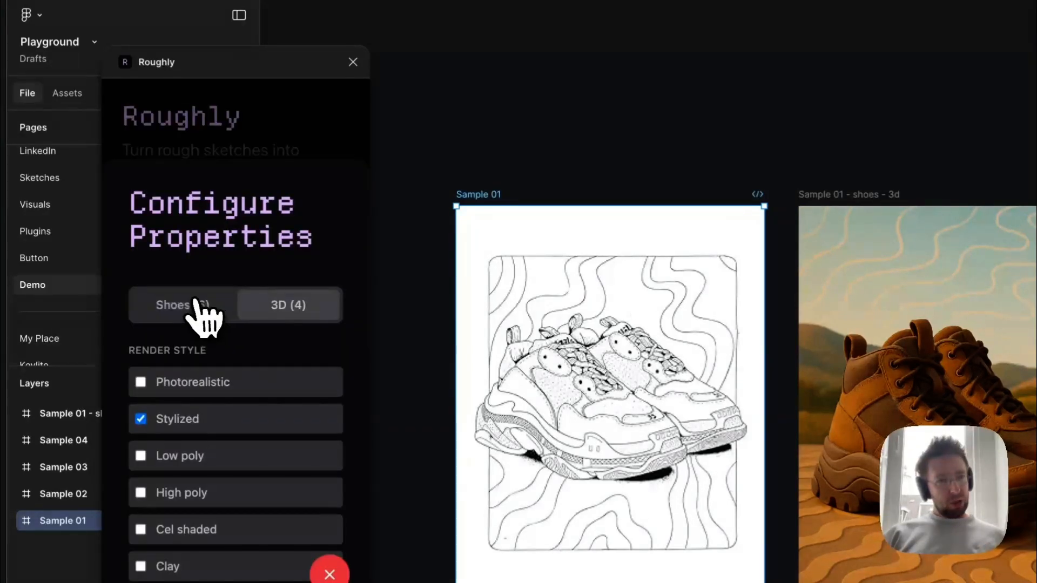
{"action": "left_click", "coordinate": [194, 303]}
{"action": "scroll", "coordinate": [248, 254], "scroll_direction": "down", "scroll_amount": 5}
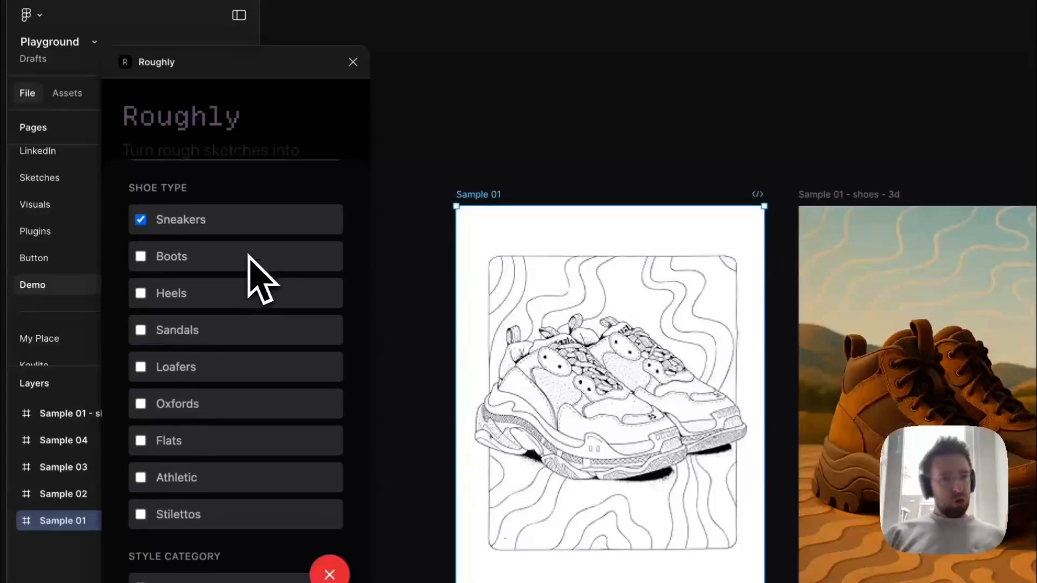
{"action": "scroll", "coordinate": [249, 254], "scroll_direction": "down", "scroll_amount": 7}
{"action": "left_click", "coordinate": [177, 383]}
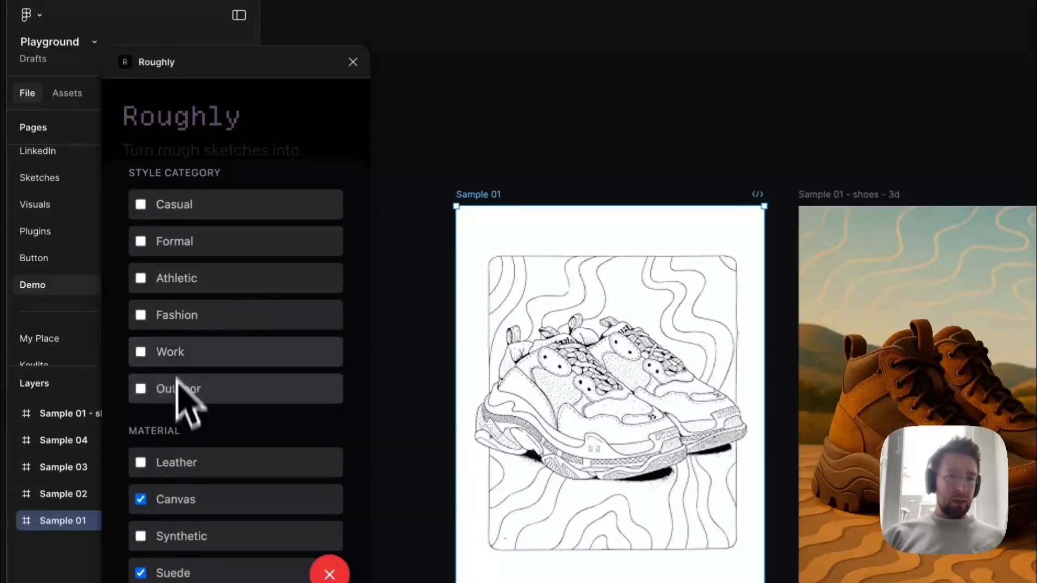
{"action": "left_click", "coordinate": [169, 278]}
{"action": "left_click", "coordinate": [171, 278]}
Check the selected shoe materials and clear the Mid height option
{"action": "scroll", "coordinate": [243, 324], "scroll_direction": "down", "scroll_amount": 5}
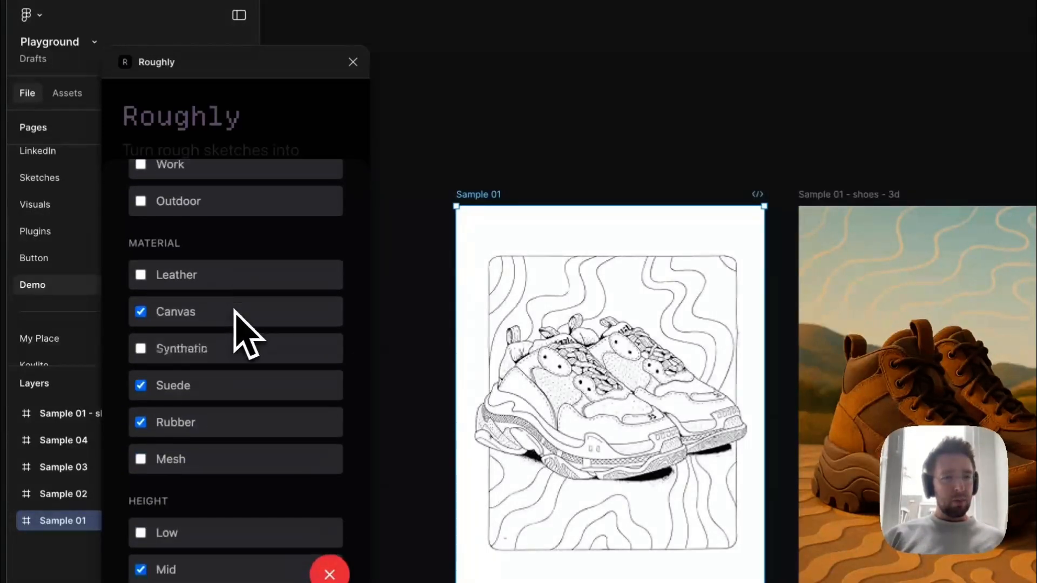
{"action": "scroll", "coordinate": [221, 318], "scroll_direction": "down", "scroll_amount": 2}
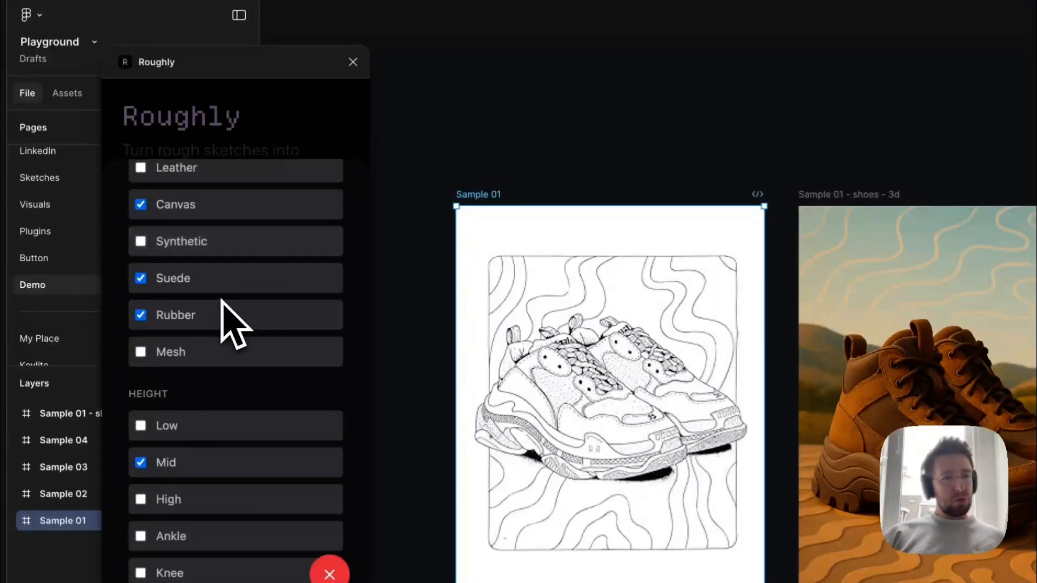
{"action": "left_click", "coordinate": [180, 464]}
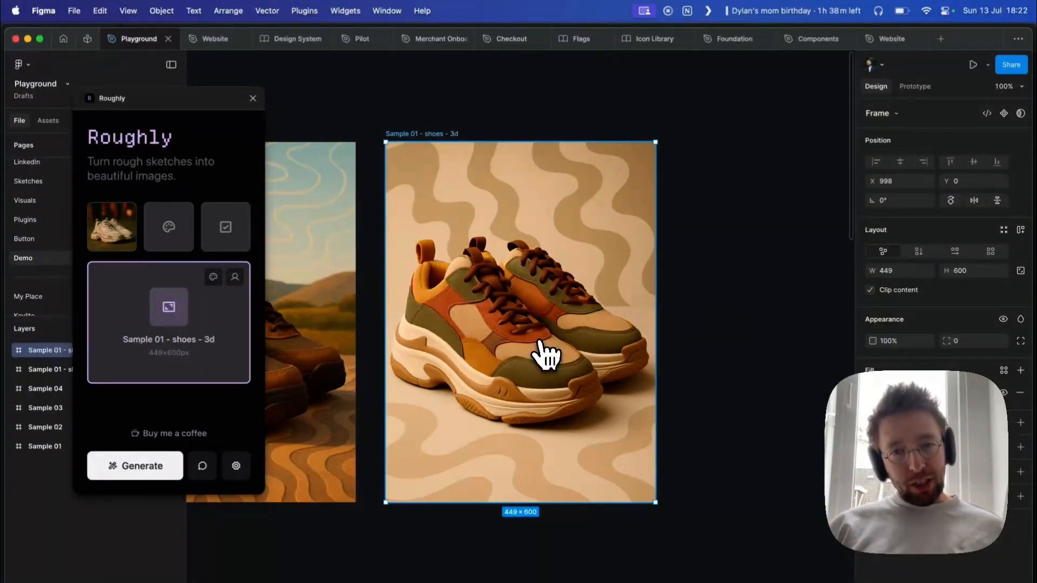
Compare the generated shoe images with the sketch, then select the Sample 02 sketch and set its image style to 3D
{"action": "scroll", "coordinate": [546, 354], "scroll_direction": "down", "scroll_amount": 4}
{"action": "scroll", "coordinate": [545, 354], "scroll_direction": "left", "scroll_amount": 5}
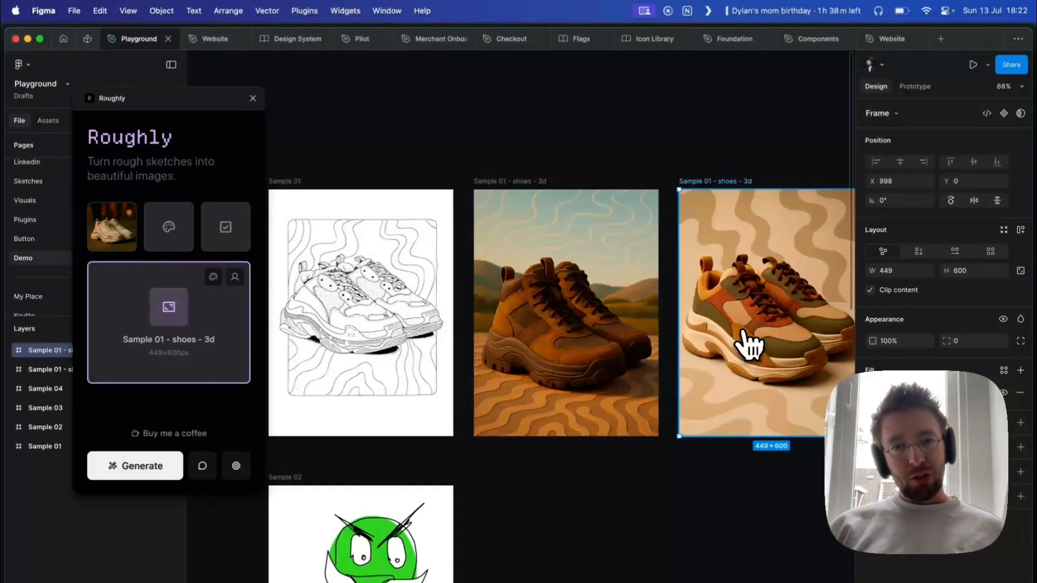
{"action": "scroll", "coordinate": [748, 346], "scroll_direction": "right", "scroll_amount": 4}
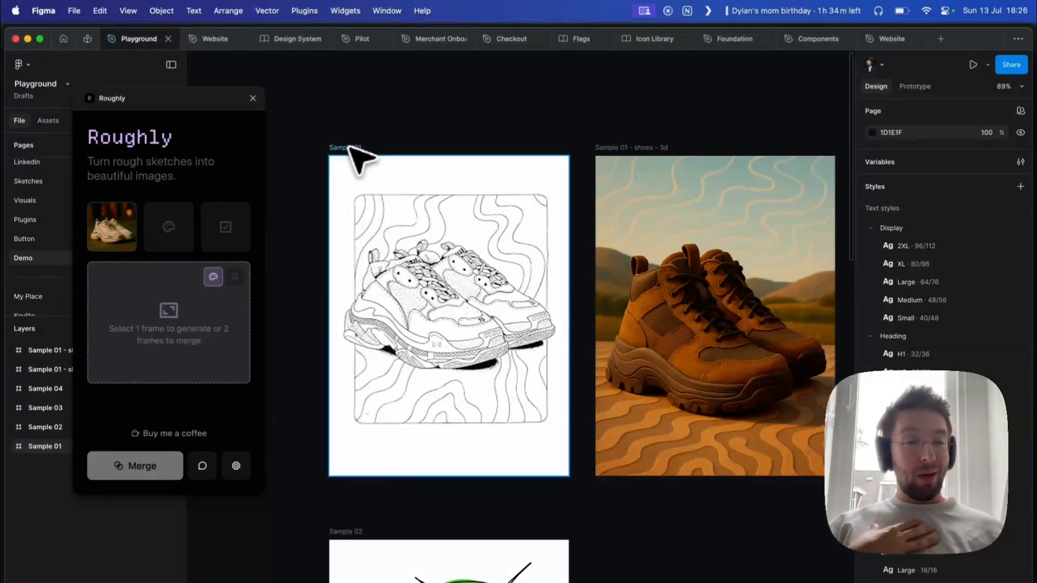
{"action": "scroll", "coordinate": [359, 159], "scroll_direction": "down", "scroll_amount": 10}
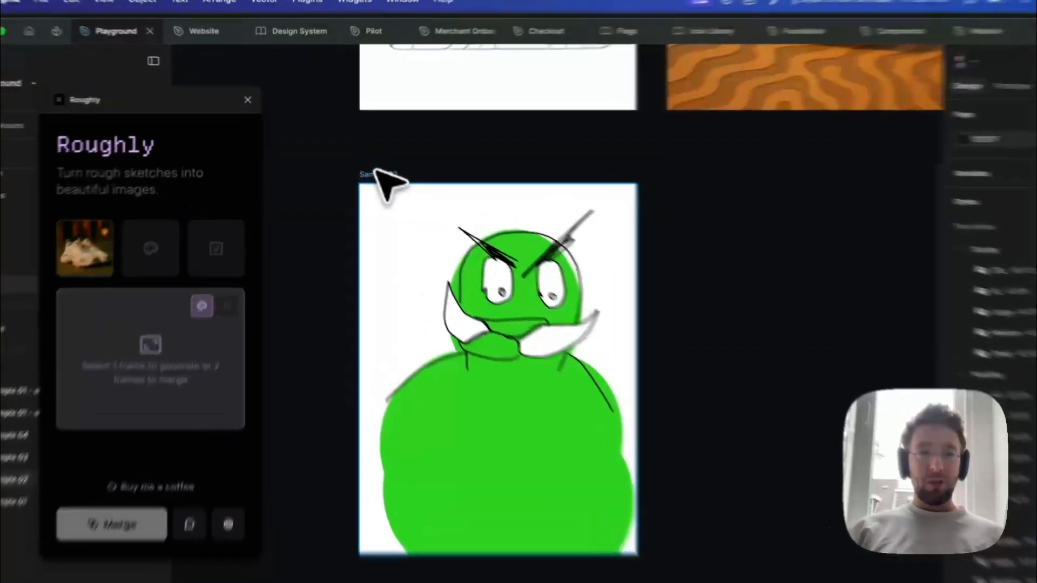
{"action": "left_click", "coordinate": [361, 162]}
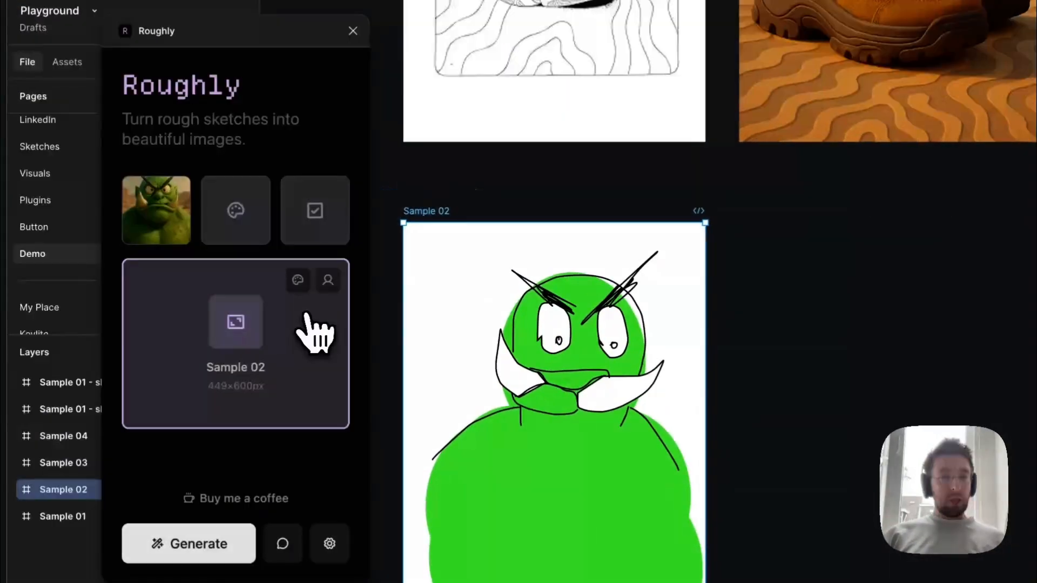
{"action": "left_click_drag", "start_coordinate": [426, 219], "coordinate": [506, 198]}
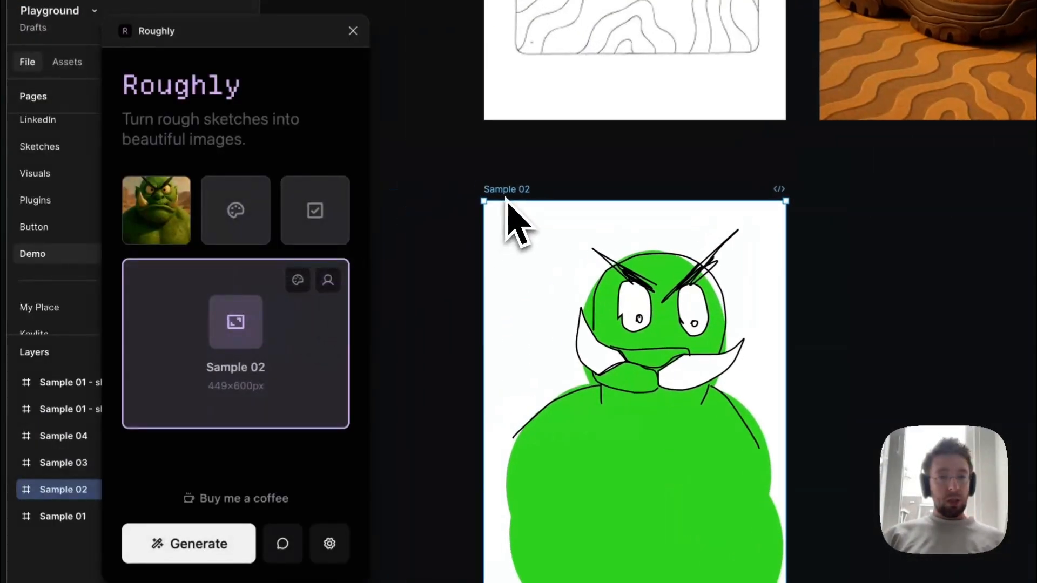
{"action": "left_click", "coordinate": [241, 215]}
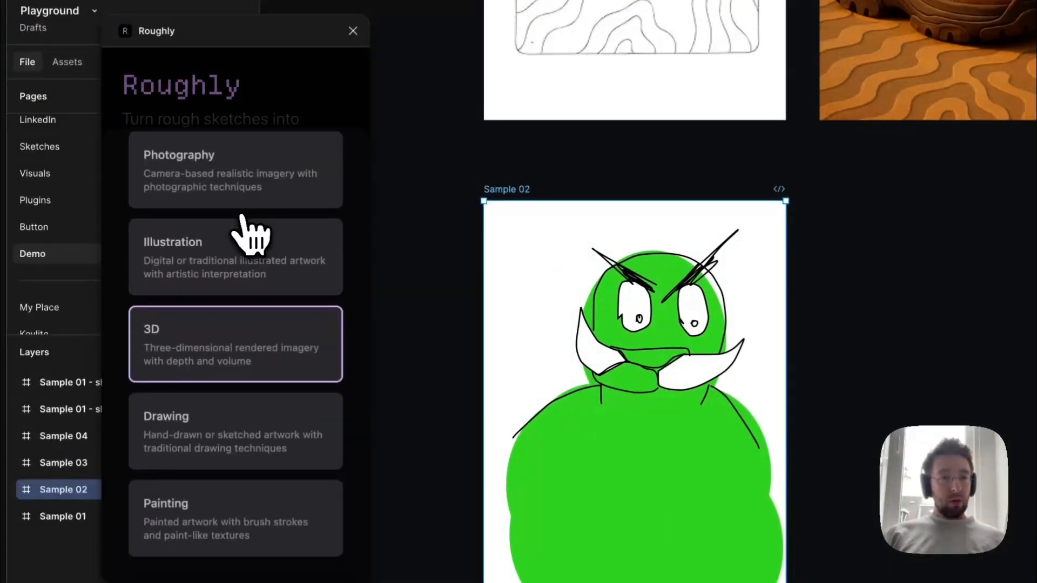
{"action": "left_click", "coordinate": [206, 353]}
Open the properties for Sample 02 and choose Demon as the creature type
{"action": "left_click", "coordinate": [318, 235]}
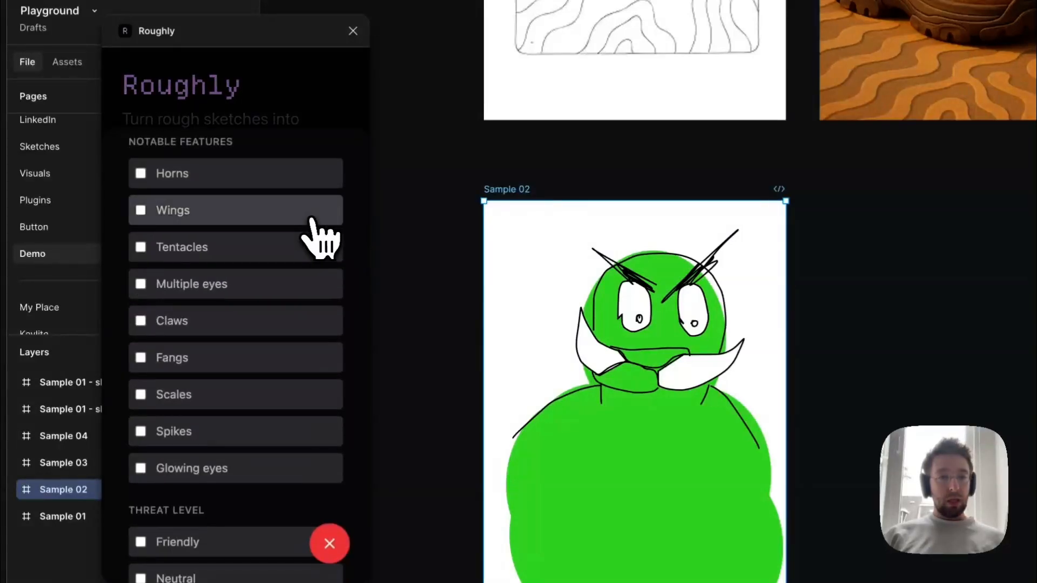
{"action": "scroll", "coordinate": [311, 218], "scroll_direction": "up", "scroll_amount": 10}
{"action": "scroll", "coordinate": [312, 219], "scroll_direction": "down", "scroll_amount": 3}
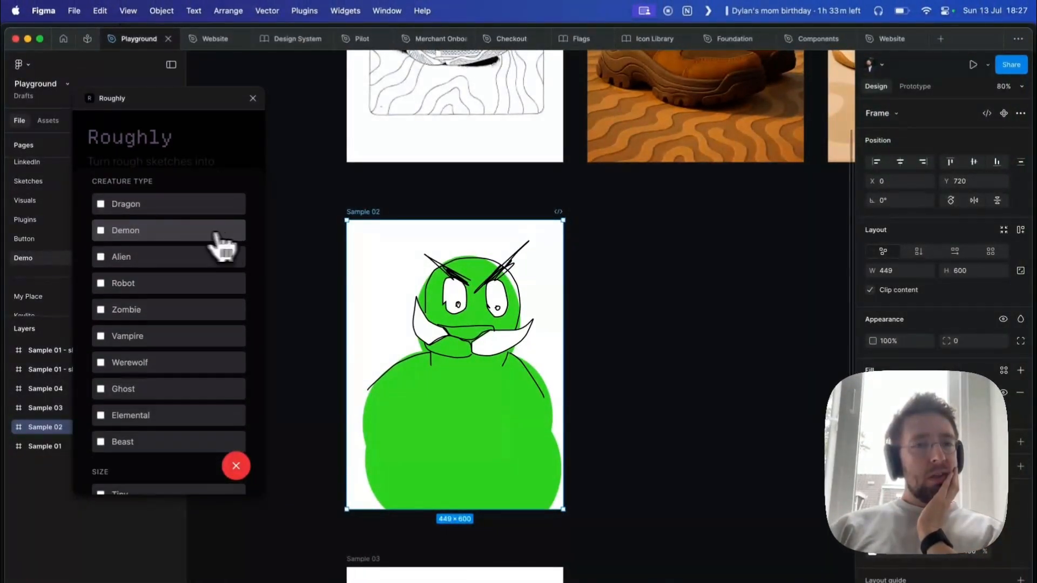
{"action": "left_click", "coordinate": [135, 232]}
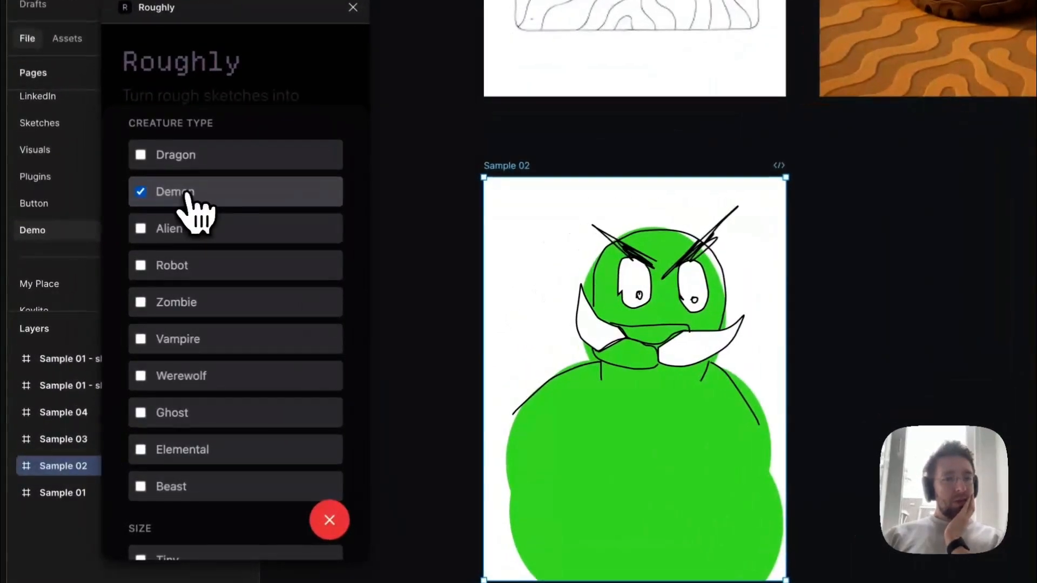
Add Elemental as a second creature type for Sample 02 and set its size to Colossal
{"action": "scroll", "coordinate": [162, 313], "scroll_direction": "down", "scroll_amount": 2}
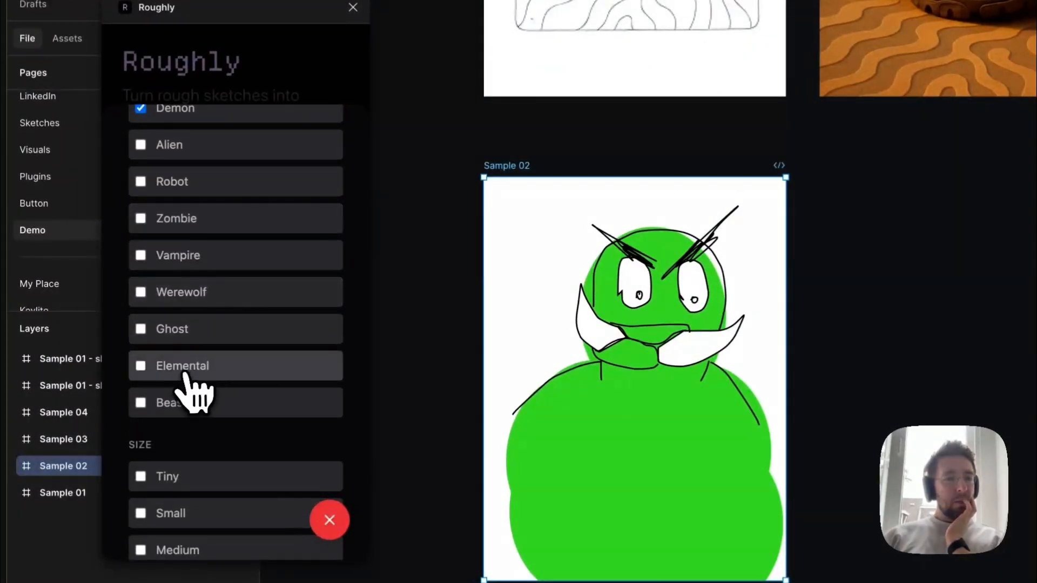
{"action": "scroll", "coordinate": [193, 393], "scroll_direction": "down", "scroll_amount": 5}
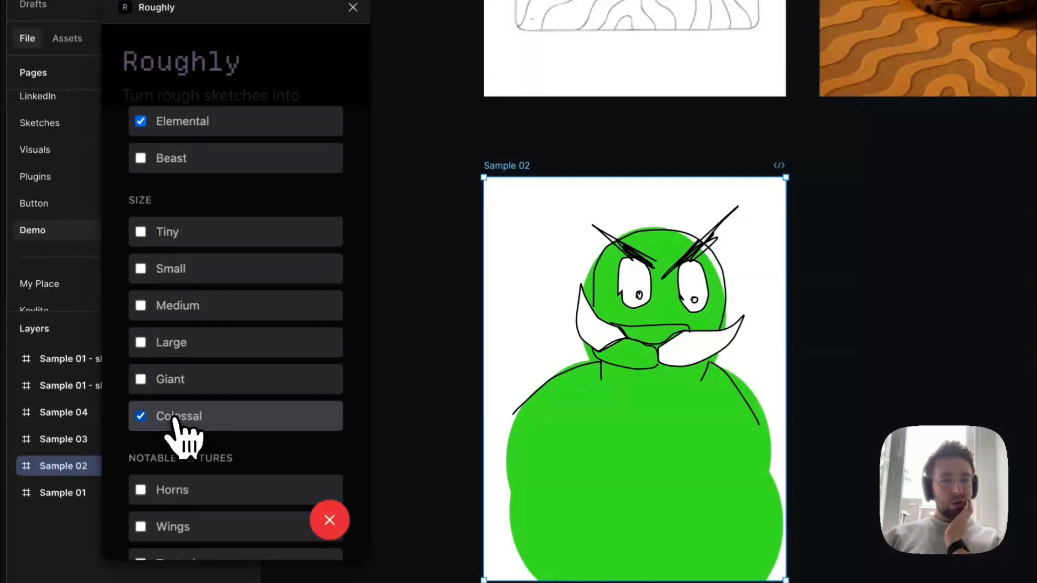
Choose Horns, Fangs and Scales as the monster's notable features
{"action": "scroll", "coordinate": [232, 411], "scroll_direction": "down", "scroll_amount": 5}
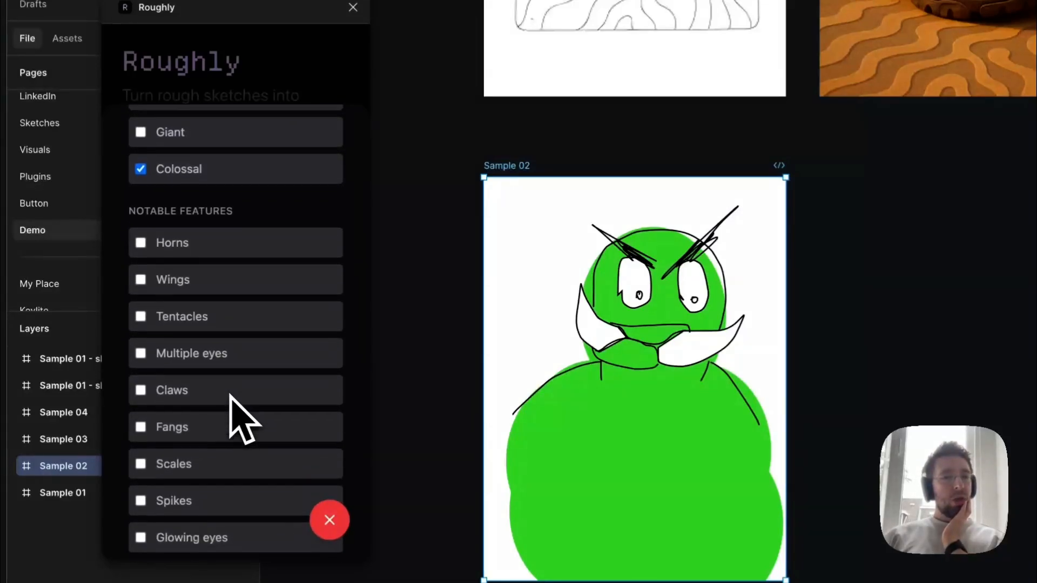
{"action": "left_click", "coordinate": [184, 242]}
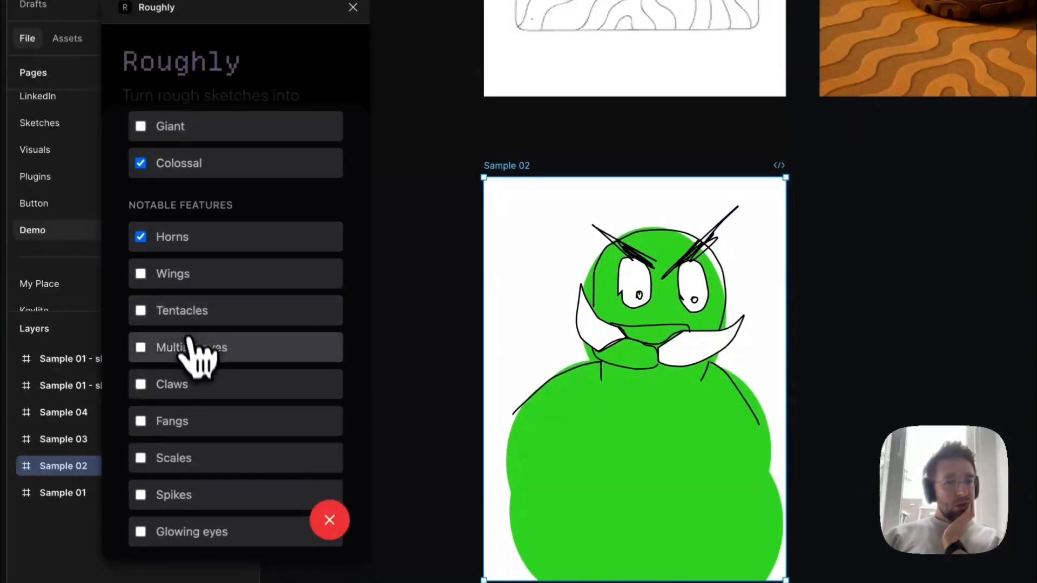
{"action": "scroll", "coordinate": [194, 350], "scroll_direction": "down", "scroll_amount": 1}
{"action": "scroll", "coordinate": [195, 362], "scroll_direction": "down", "scroll_amount": 2}
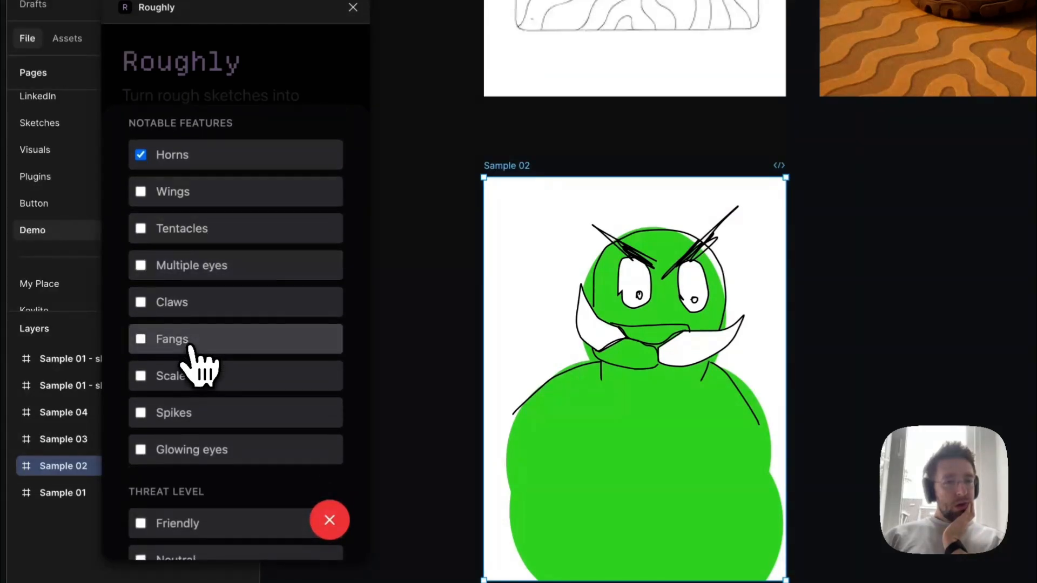
{"action": "left_click", "coordinate": [191, 378]}
{"action": "scroll", "coordinate": [194, 391], "scroll_direction": "down", "scroll_amount": 4}
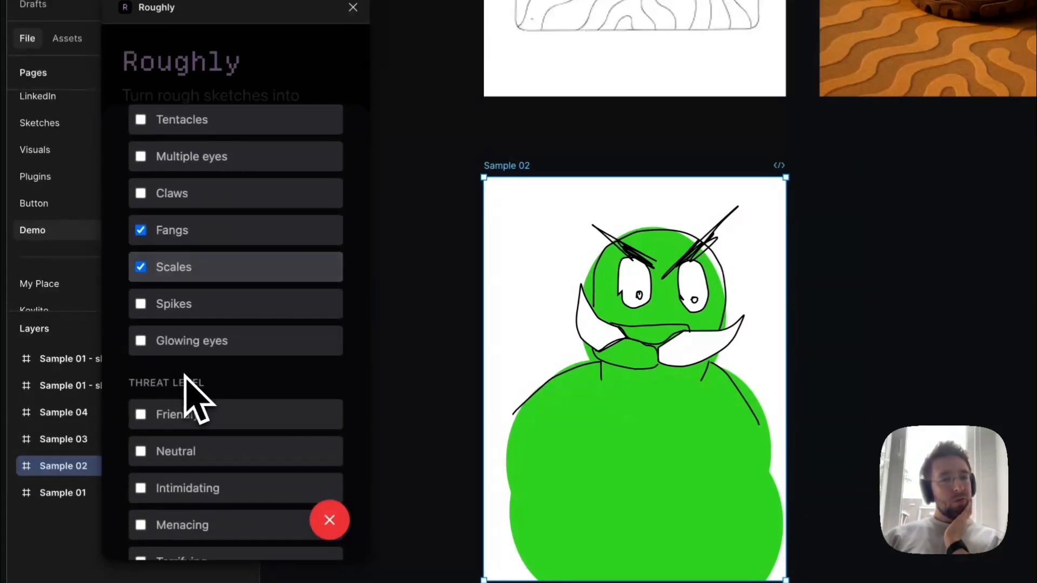
Set the monster's threat level to both Intimidating and Terrifying
{"action": "scroll", "coordinate": [186, 383], "scroll_direction": "down", "scroll_amount": 2}
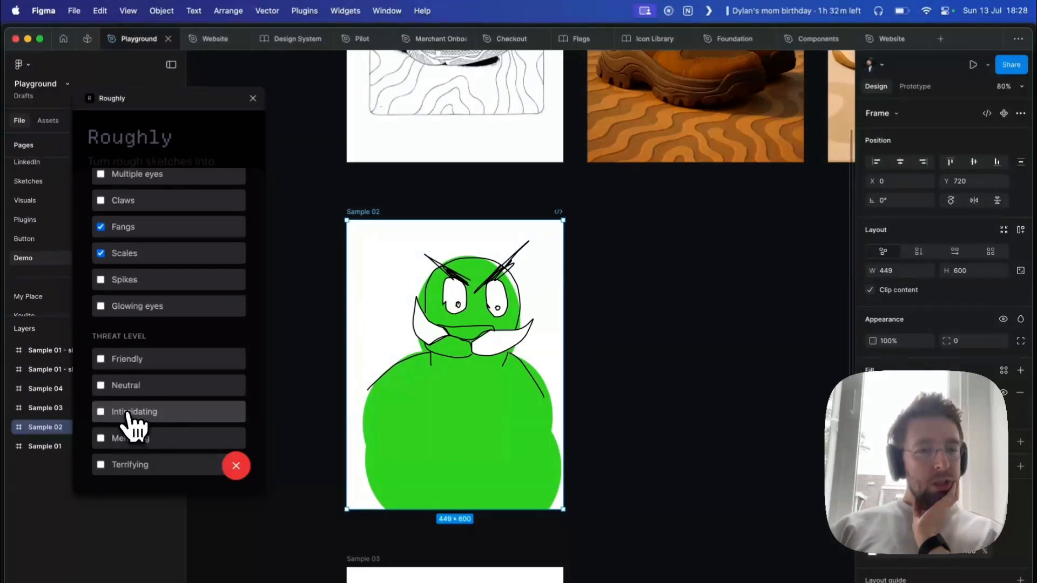
{"action": "left_click", "coordinate": [130, 413]}
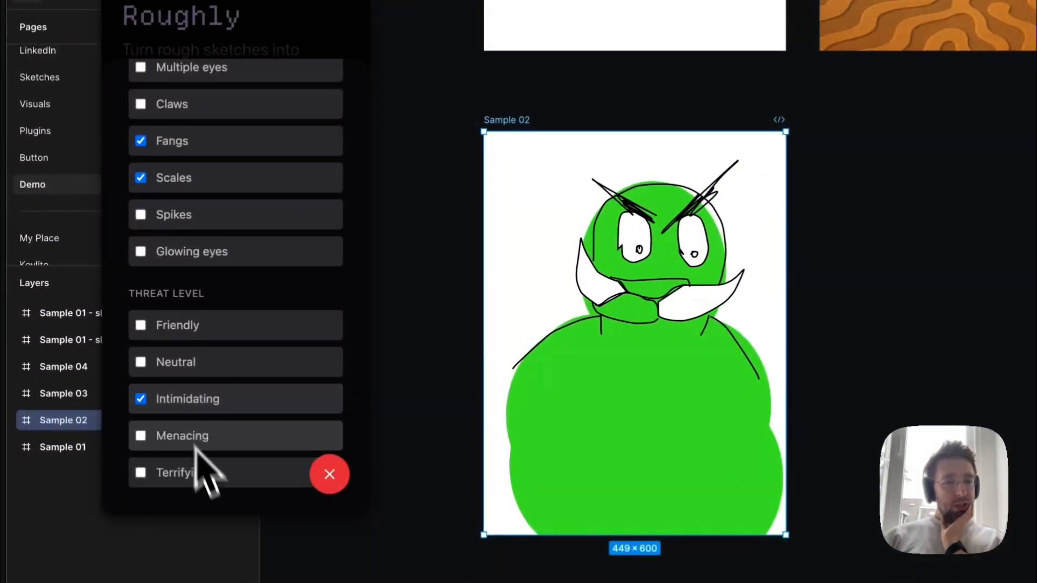
{"action": "left_click", "coordinate": [199, 471]}
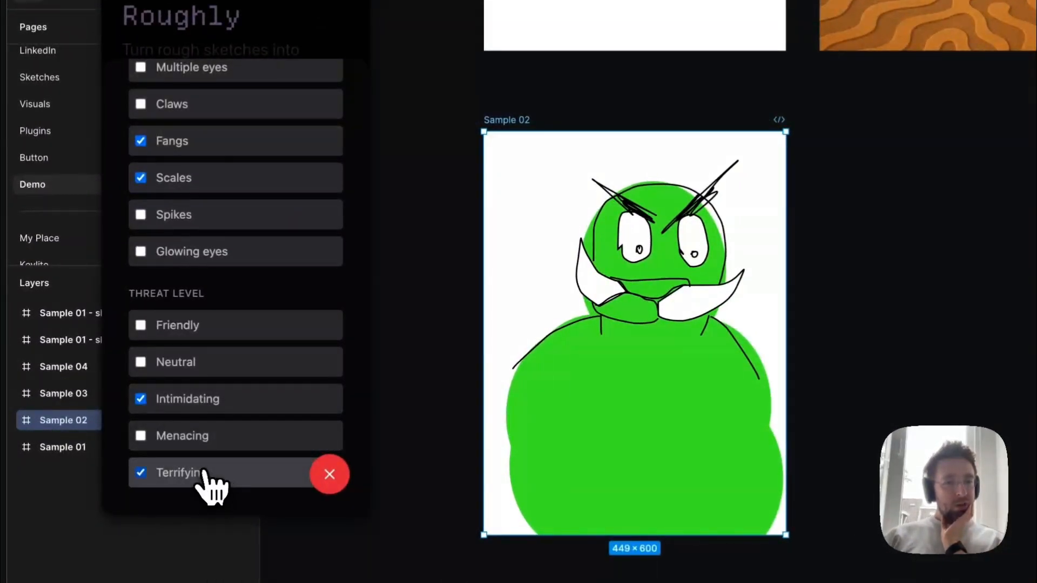
Switch to the 3D style properties and choose Photorealistic as a render style
{"action": "scroll", "coordinate": [254, 351], "scroll_direction": "up", "scroll_amount": 5}
{"action": "left_click", "coordinate": [286, 216]}
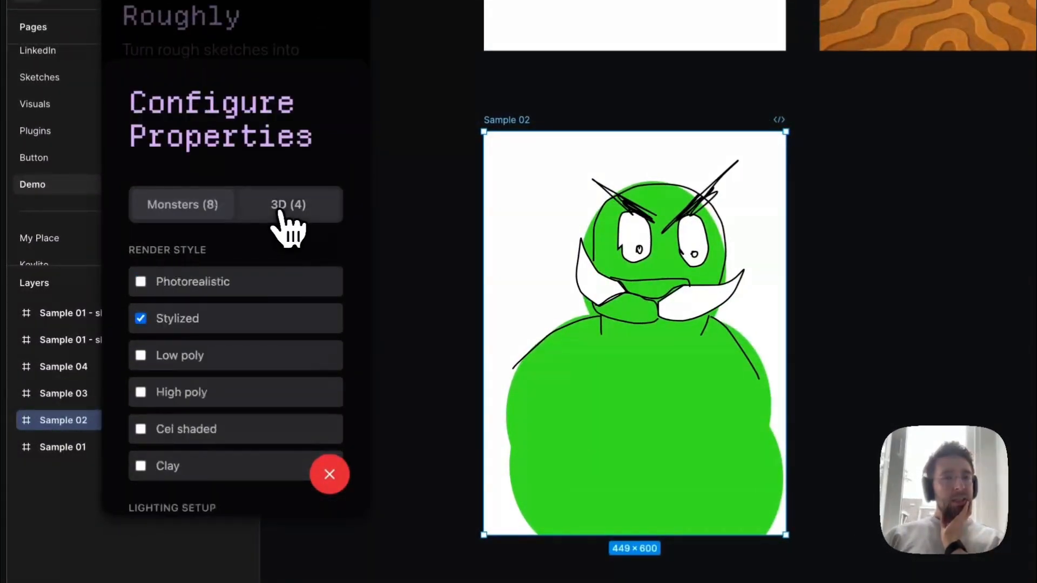
{"action": "scroll", "coordinate": [261, 291], "scroll_direction": "down", "scroll_amount": 2}
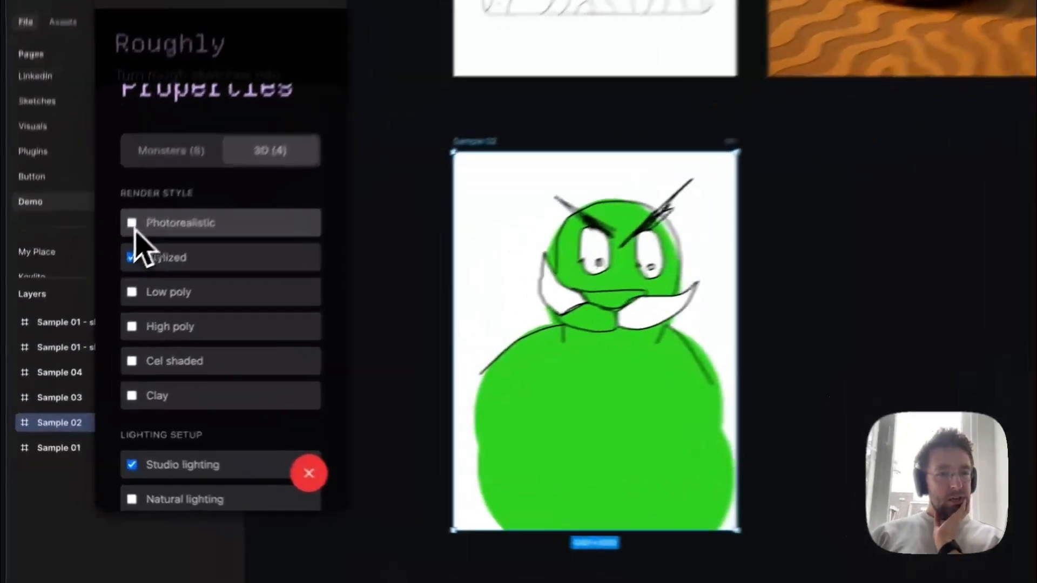
{"action": "left_click", "coordinate": [101, 276]}
In the lighting setup, clear Studio lighting and choose Natural lighting and Dramatic lighting
{"action": "scroll", "coordinate": [157, 316], "scroll_direction": "down", "scroll_amount": 3}
{"action": "scroll", "coordinate": [229, 281], "scroll_direction": "down", "scroll_amount": 2}
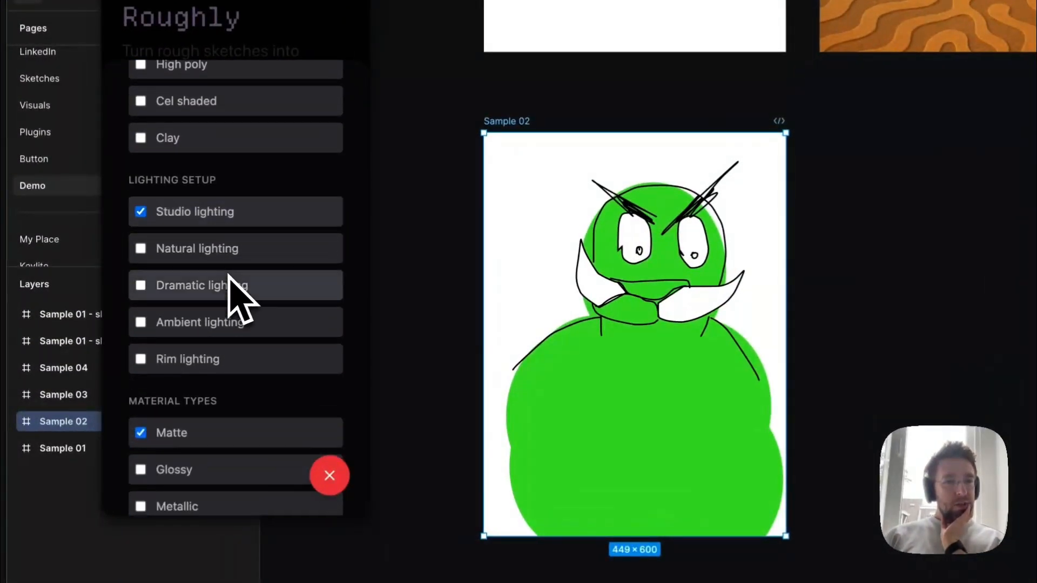
{"action": "left_click", "coordinate": [141, 249]}
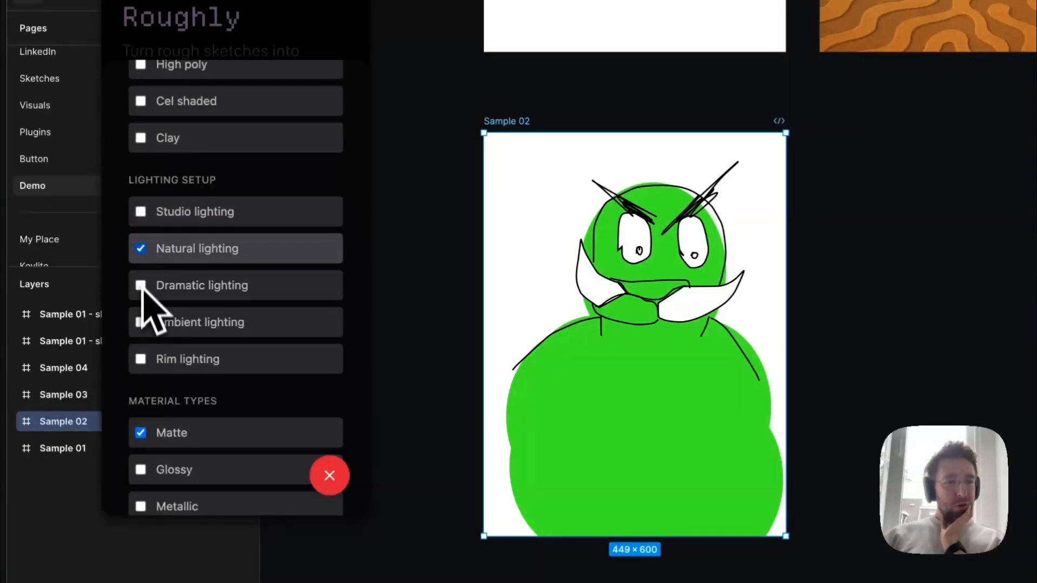
{"action": "left_click", "coordinate": [141, 286]}
Clear the Matte material and change the scene environment from Studio to Outdoor
{"action": "scroll", "coordinate": [204, 324], "scroll_direction": "down", "scroll_amount": 5}
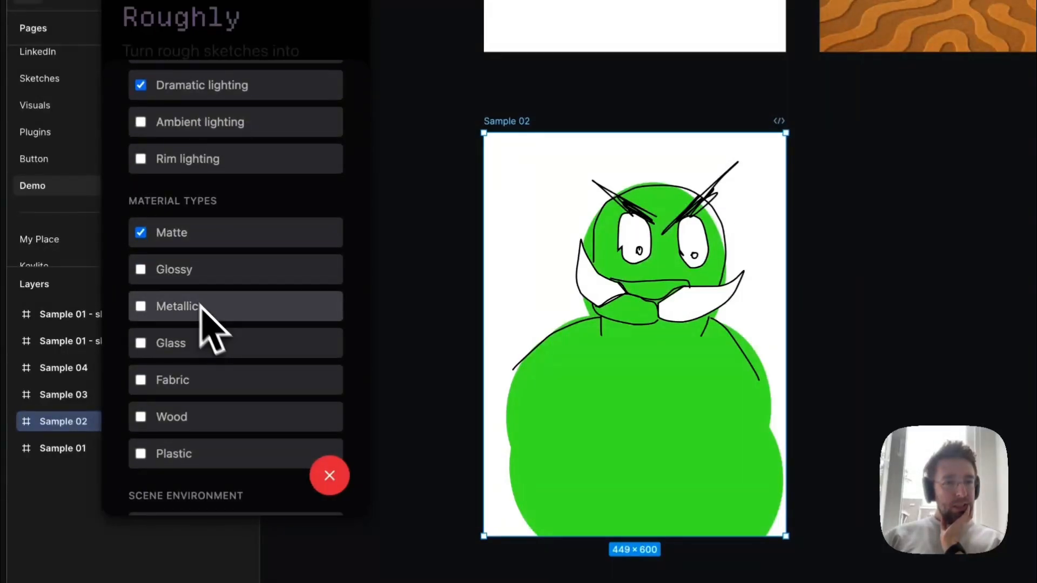
{"action": "scroll", "coordinate": [250, 277], "scroll_direction": "down", "scroll_amount": 3}
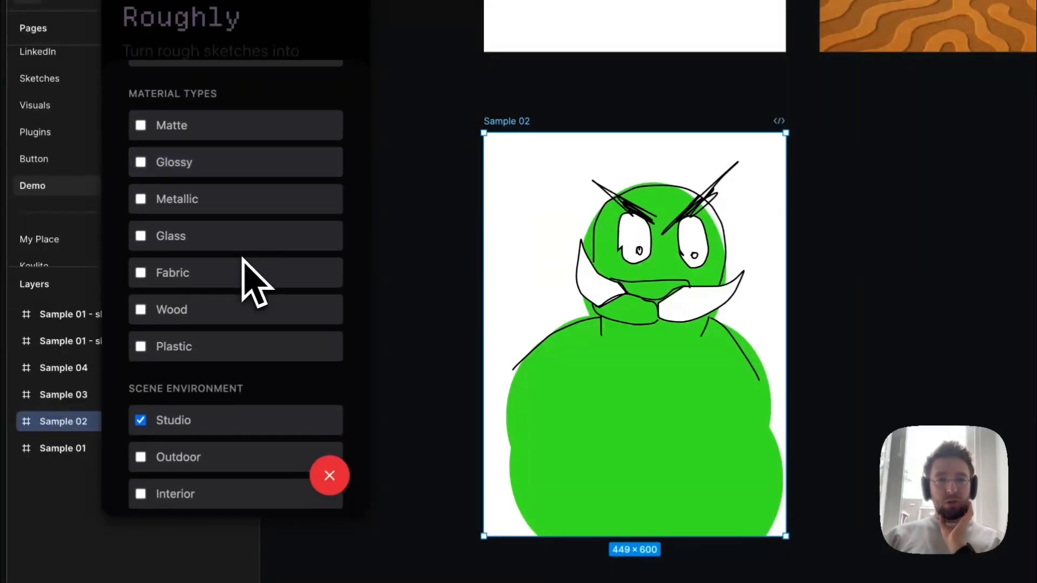
{"action": "scroll", "coordinate": [251, 281], "scroll_direction": "down", "scroll_amount": 4}
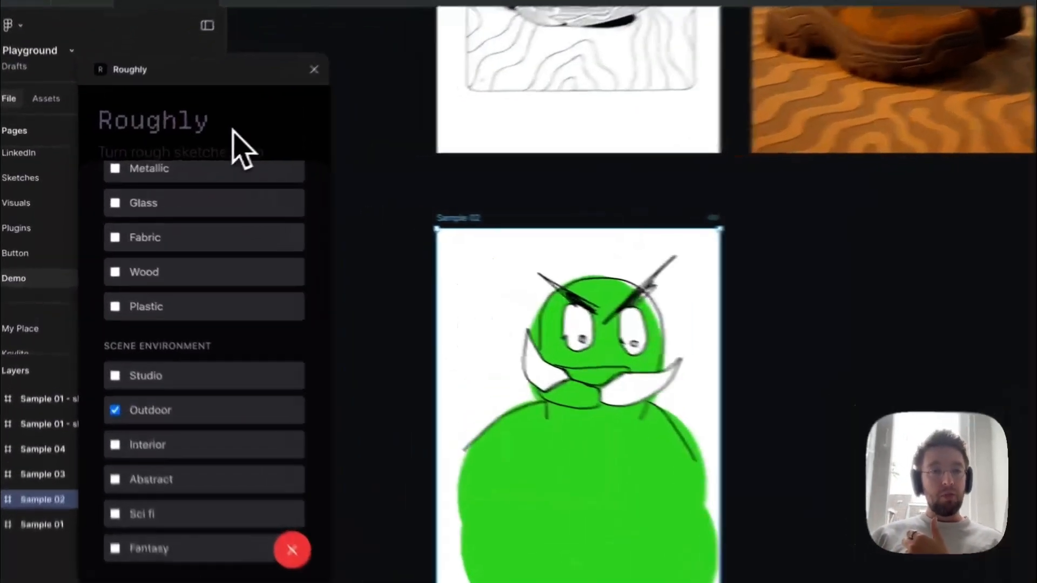
Close the property settings and generate the 3D monster image from Sample 02
{"action": "left_click", "coordinate": [191, 145]}
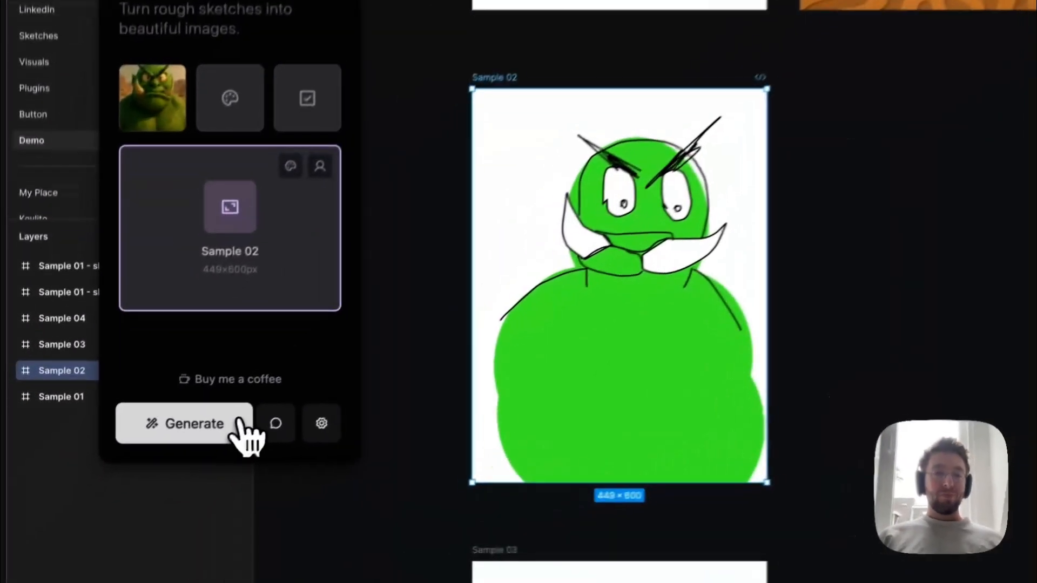
{"action": "left_click", "coordinate": [177, 465]}
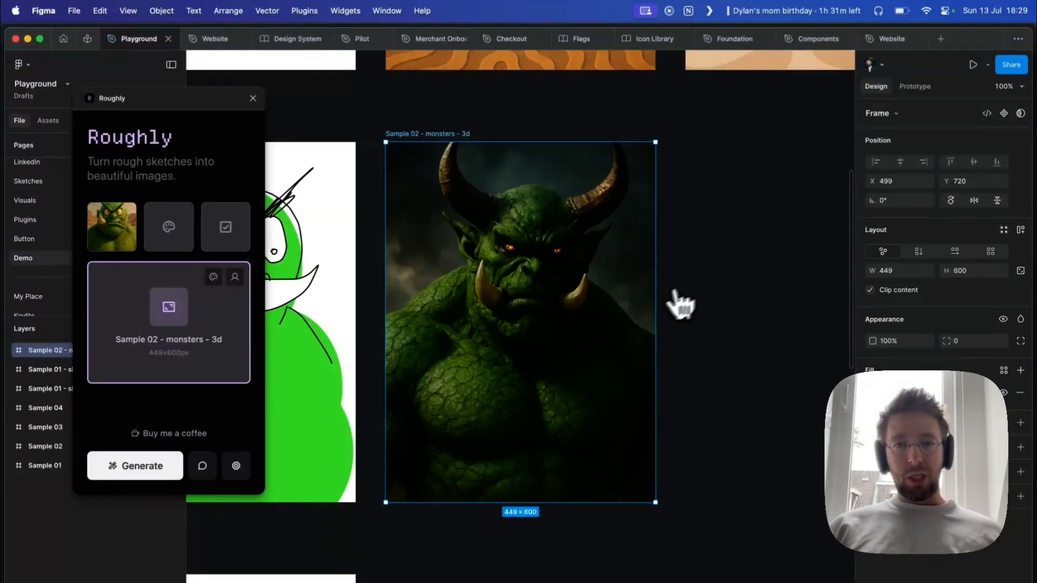
Hide the Figma interface and compare the generated 3D monster with the Sample 02 sketch
{"action": "scroll", "coordinate": [711, 288], "scroll_direction": "left", "scroll_amount": 5}
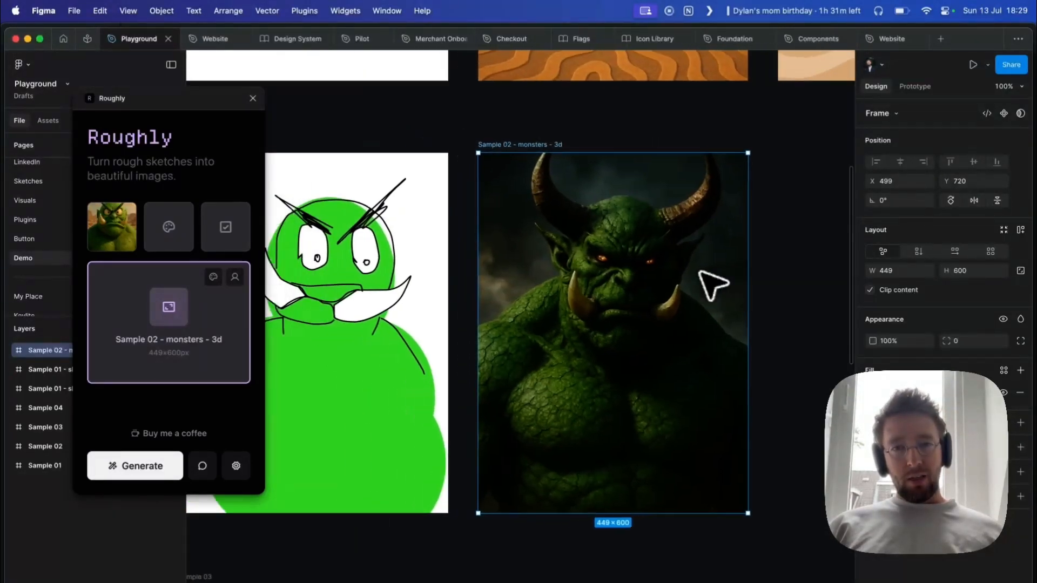
{"action": "key", "text": "super+period"}
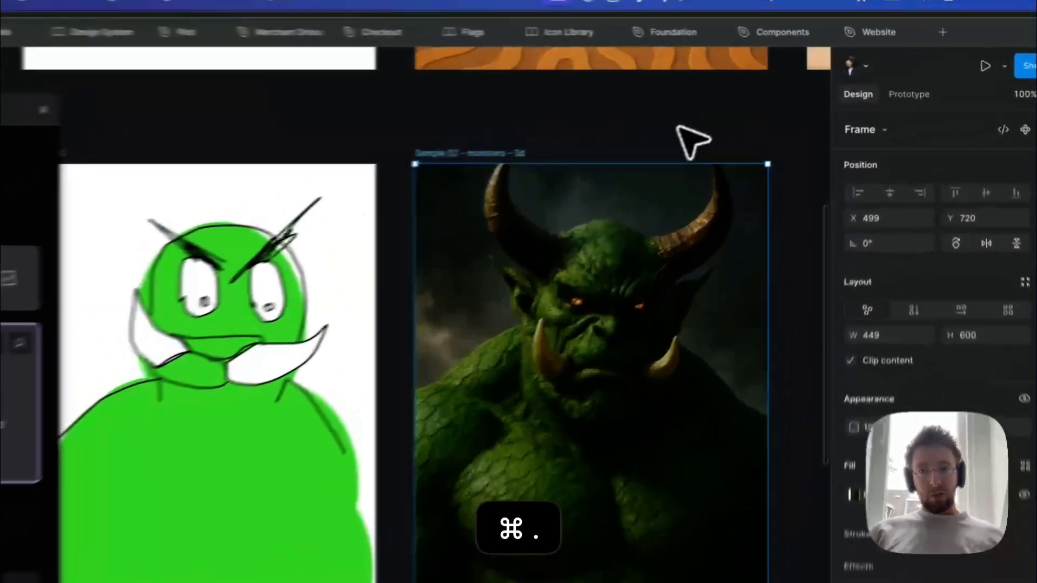
{"action": "left_click", "coordinate": [738, 109]}
{"action": "key", "text": "super+period"}
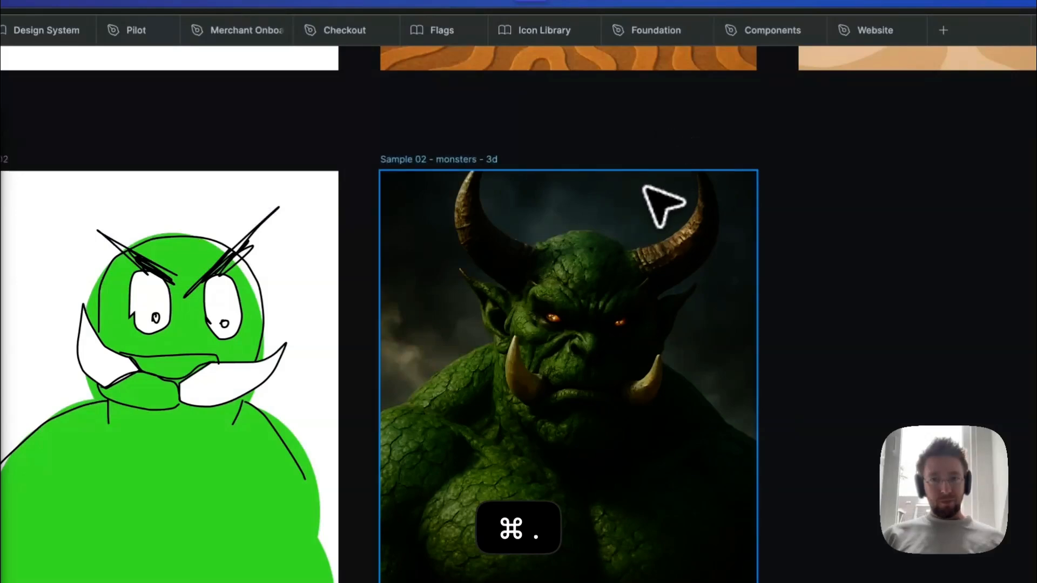
{"action": "scroll", "coordinate": [643, 186], "scroll_direction": "left", "scroll_amount": 3}
{"action": "scroll", "coordinate": [642, 186], "scroll_direction": "up", "scroll_amount": 3}
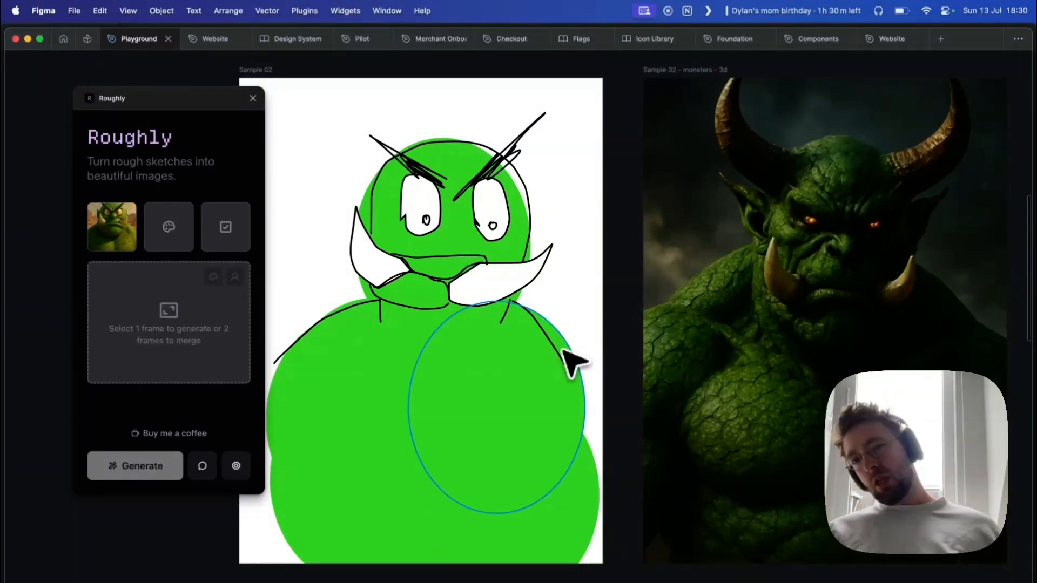
{"action": "scroll", "coordinate": [572, 364], "scroll_direction": "down", "scroll_amount": 3}
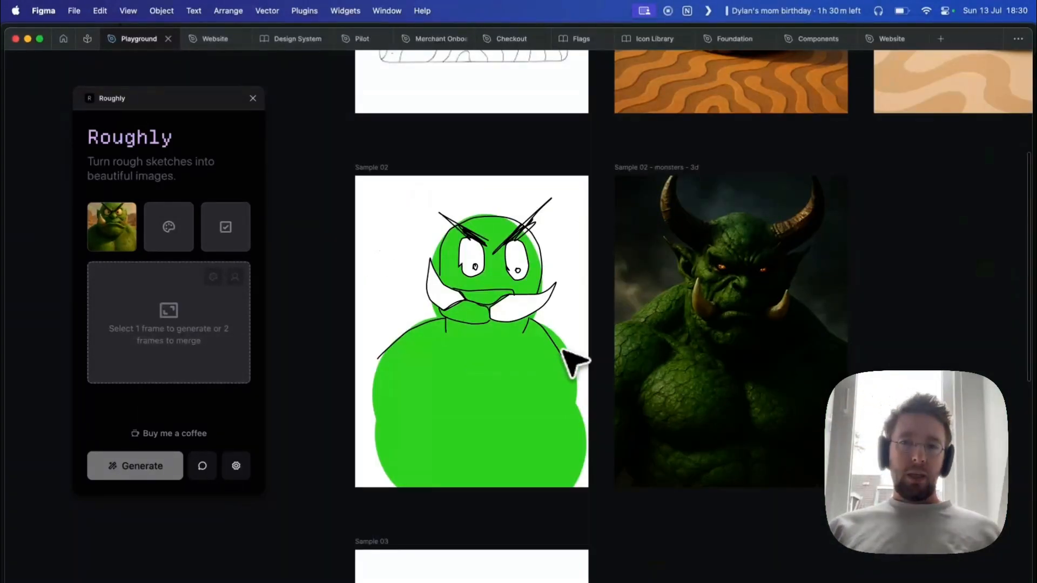
{"action": "scroll", "coordinate": [562, 350], "scroll_direction": "right", "scroll_amount": 5}
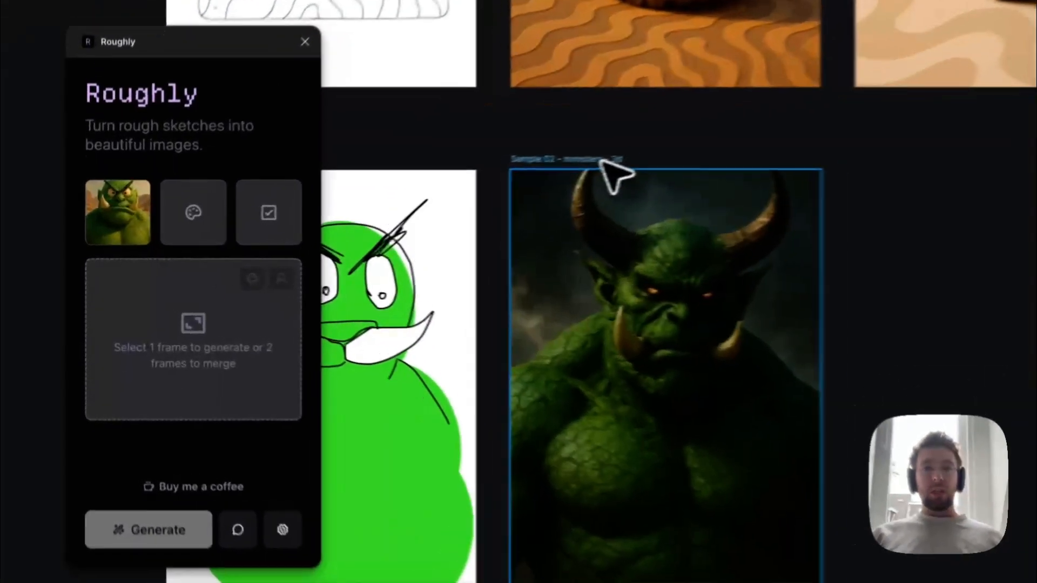
Select the generated 3D monster frame and set its image style to Drawing
{"action": "left_click", "coordinate": [477, 188]}
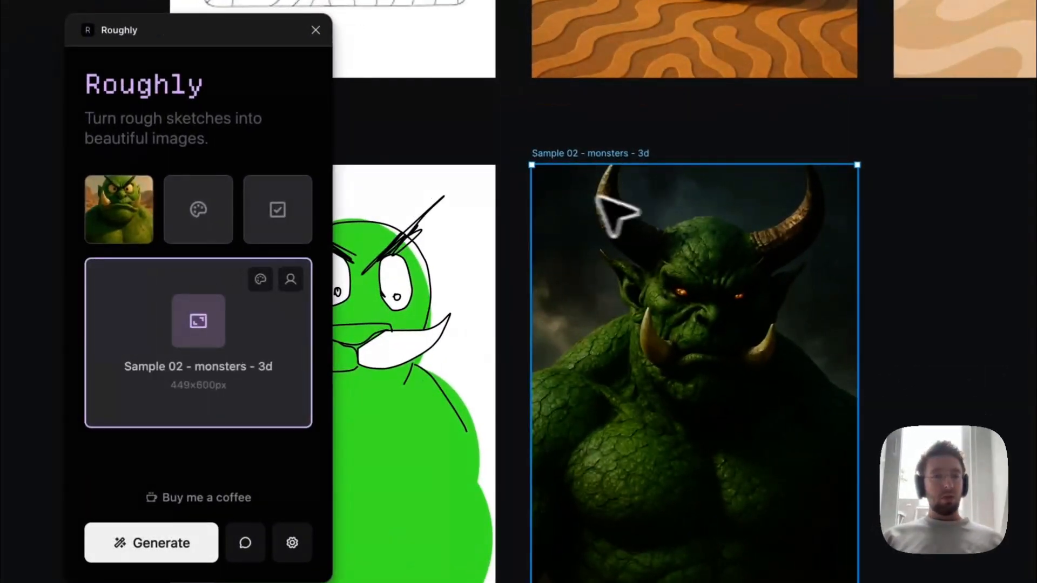
{"action": "left_click", "coordinate": [135, 213]}
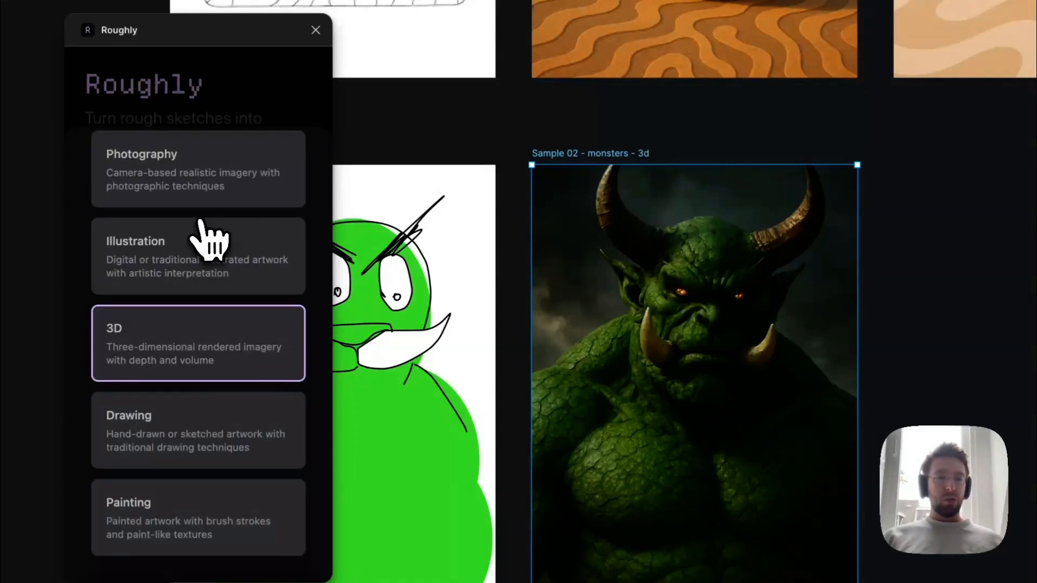
{"action": "left_click", "coordinate": [198, 424]}
In the Drawing properties, choose Colored pencil as the drawing medium and Light as the line weight
{"action": "left_click", "coordinate": [264, 225]}
{"action": "scroll", "coordinate": [264, 224], "scroll_direction": "down", "scroll_amount": 3}
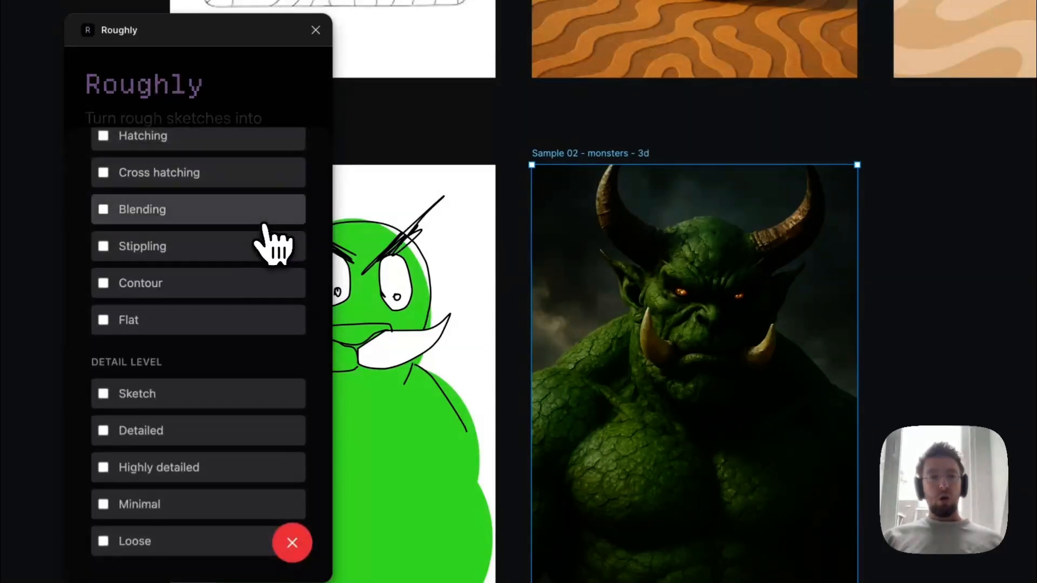
{"action": "scroll", "coordinate": [273, 246], "scroll_direction": "up", "scroll_amount": 6}
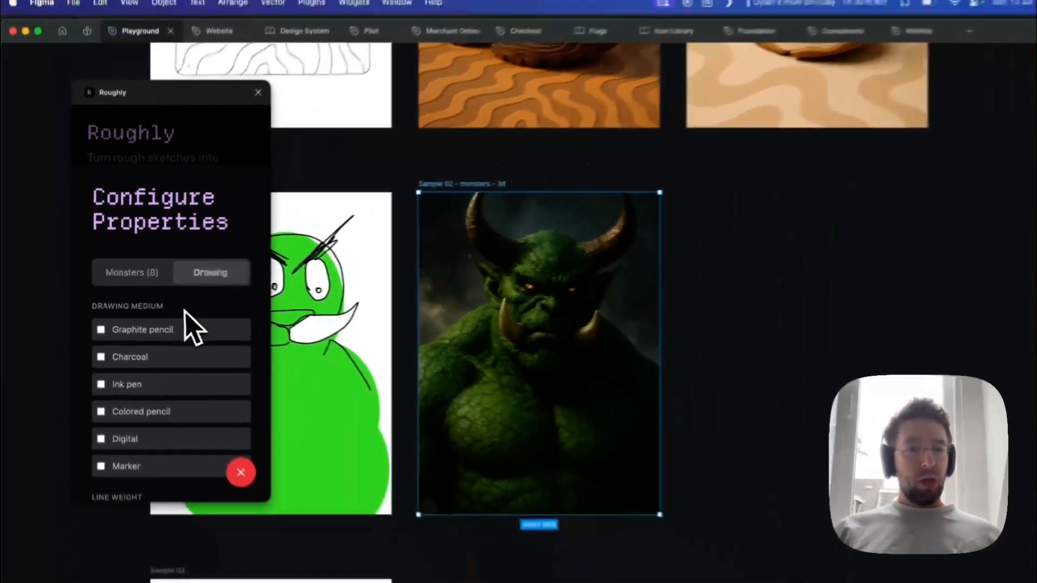
{"action": "scroll", "coordinate": [221, 348], "scroll_direction": "down", "scroll_amount": 3}
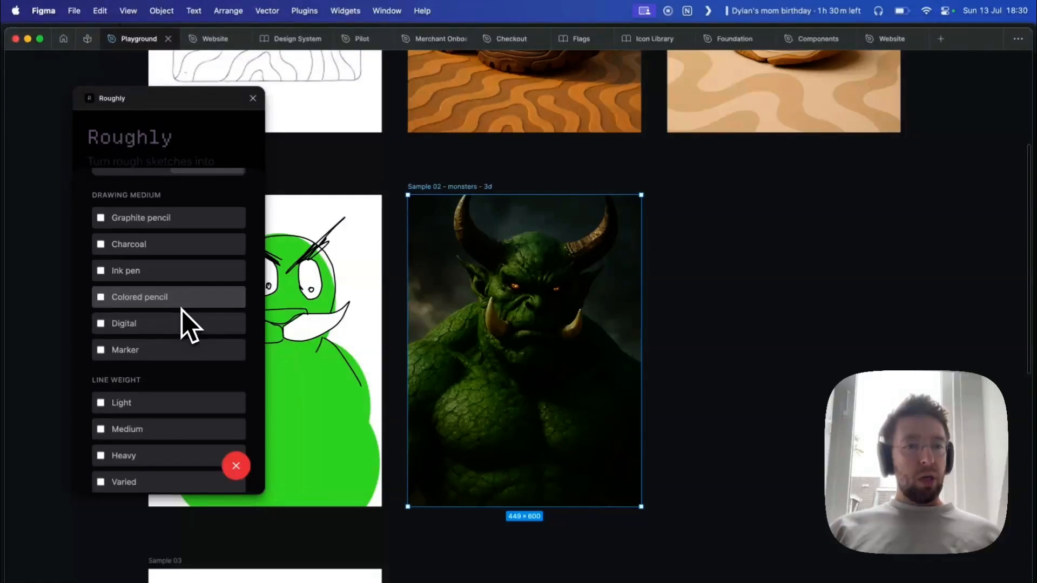
{"action": "left_click", "coordinate": [182, 306]}
{"action": "scroll", "coordinate": [141, 301], "scroll_direction": "down", "scroll_amount": 3}
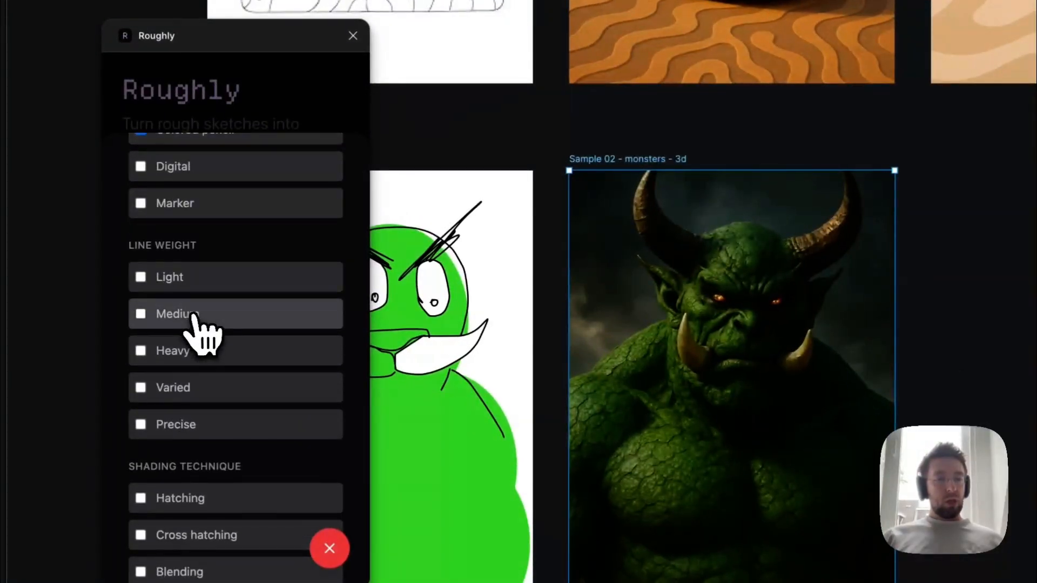
{"action": "left_click", "coordinate": [185, 294]}
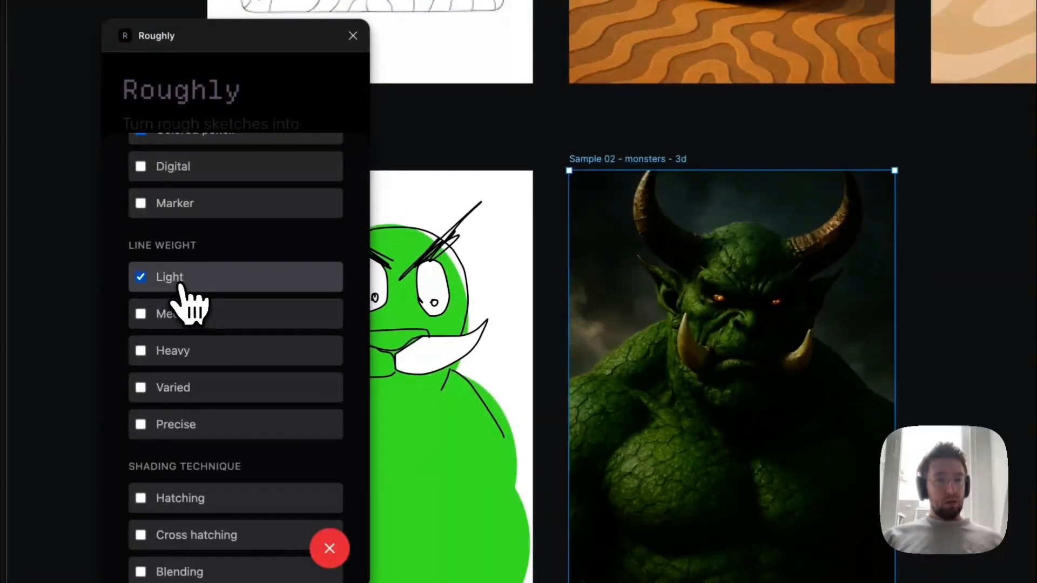
Choose Cross hatching as the shading technique and Sketch as the detail level
{"action": "scroll", "coordinate": [183, 297], "scroll_direction": "down", "scroll_amount": 4}
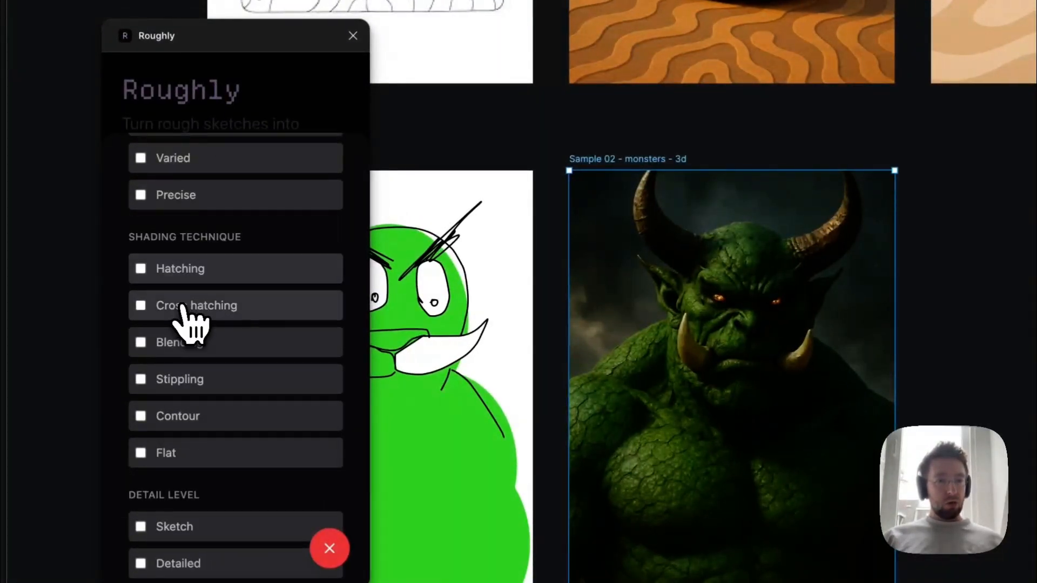
{"action": "left_click", "coordinate": [183, 300]}
{"action": "scroll", "coordinate": [184, 303], "scroll_direction": "down", "scroll_amount": 2}
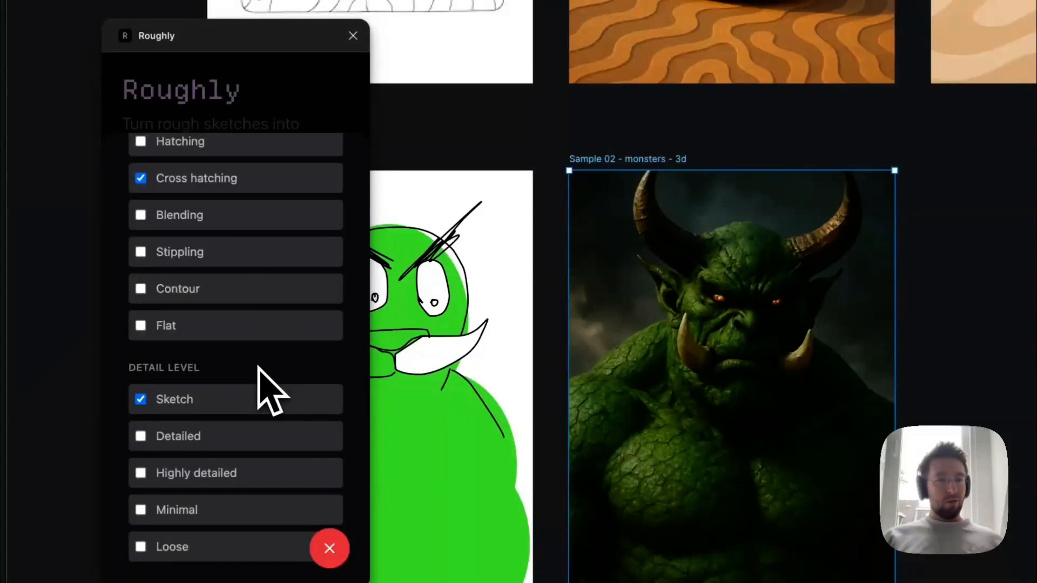
Close the property settings and generate the drawing version of the 3D monster
{"action": "left_click", "coordinate": [262, 86]}
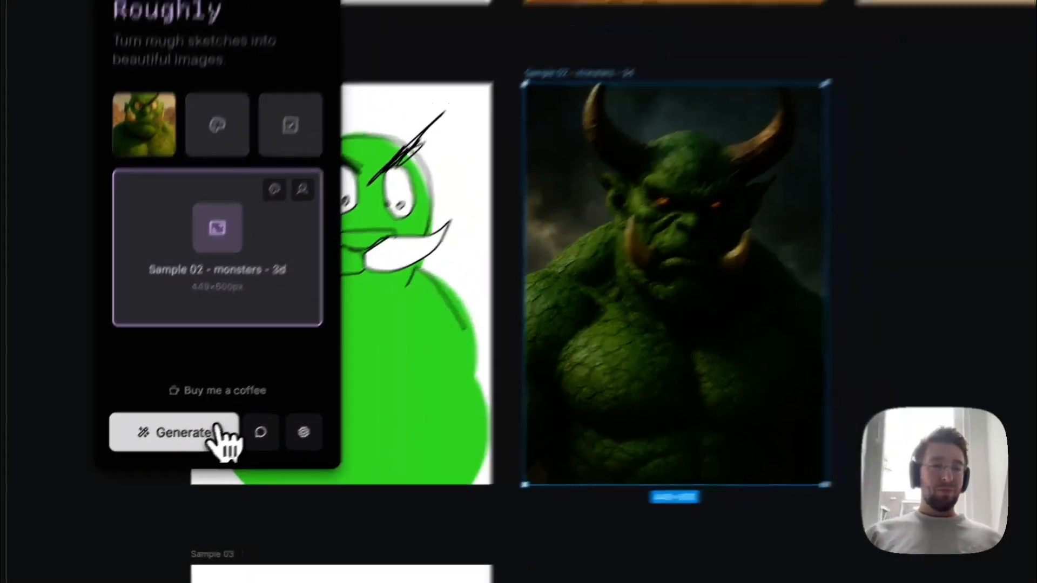
{"action": "left_click", "coordinate": [234, 414]}
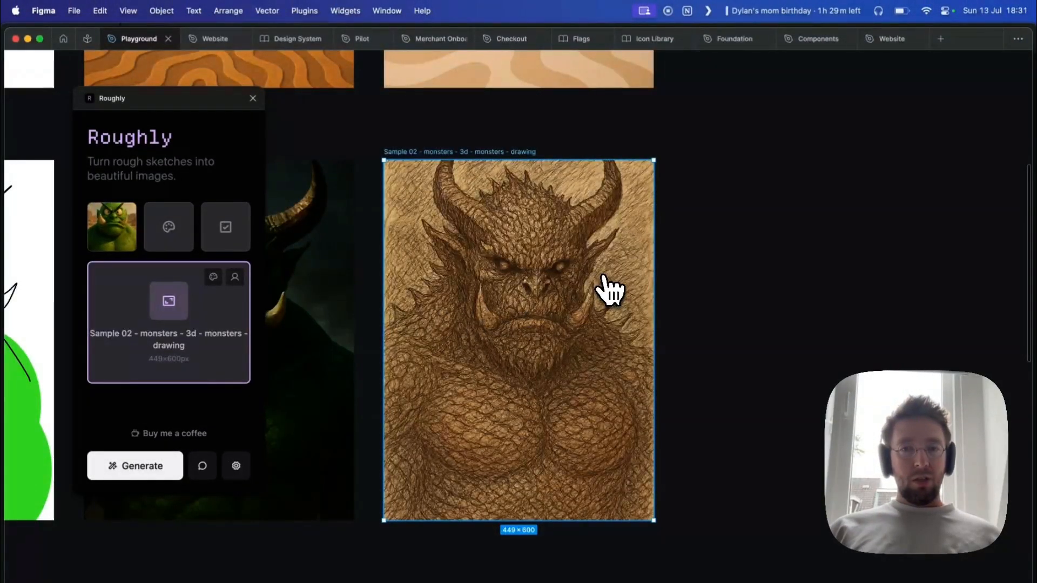
Deselect the drawing and look over the generated shoe and monster images and the remaining sample sketches on the canvas
{"action": "scroll", "coordinate": [609, 291], "scroll_direction": "left", "scroll_amount": 5}
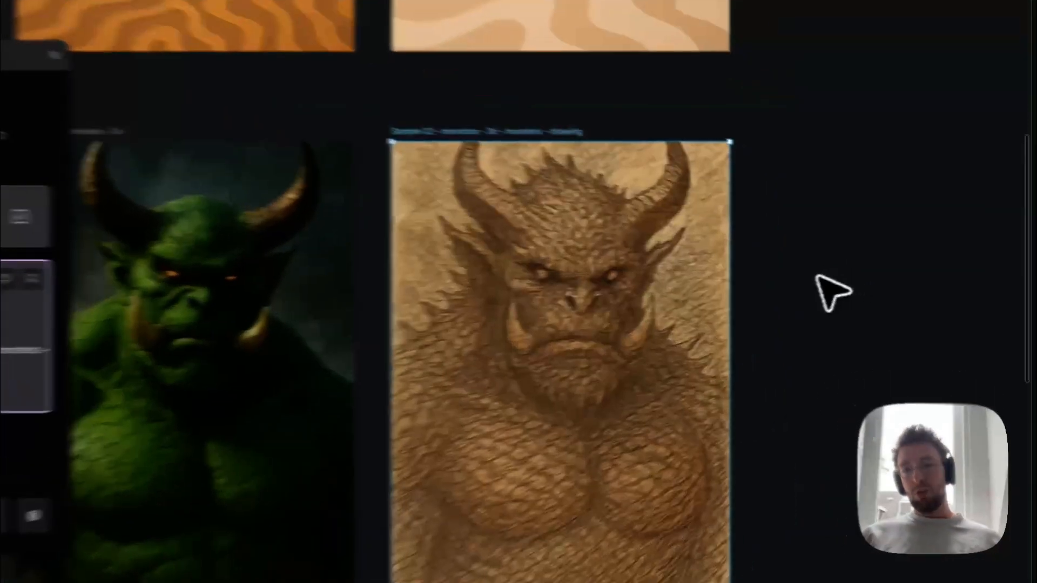
{"action": "left_click", "coordinate": [856, 281]}
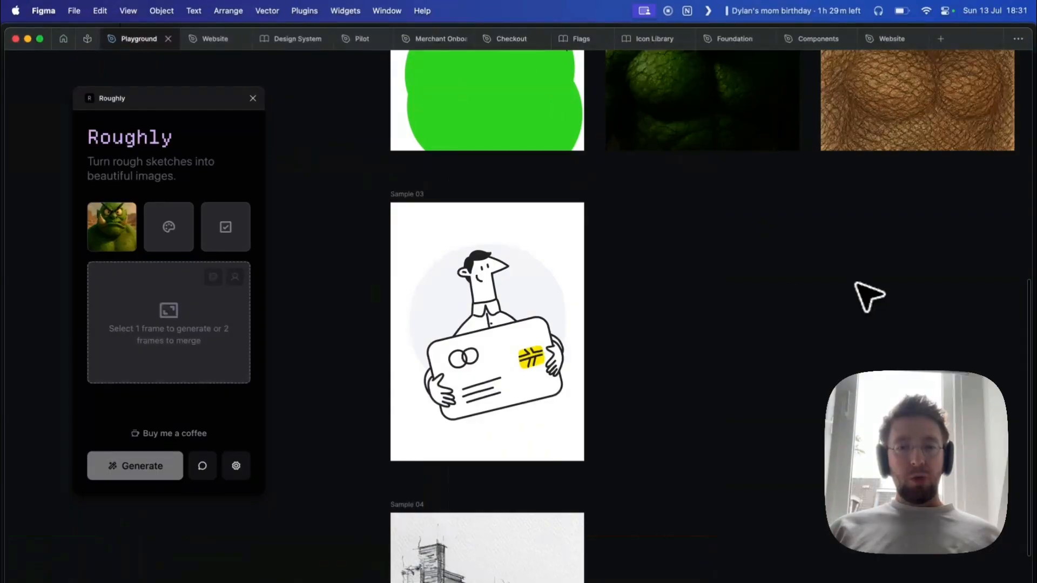
{"action": "scroll", "coordinate": [854, 282], "scroll_direction": "down", "scroll_amount": 5}
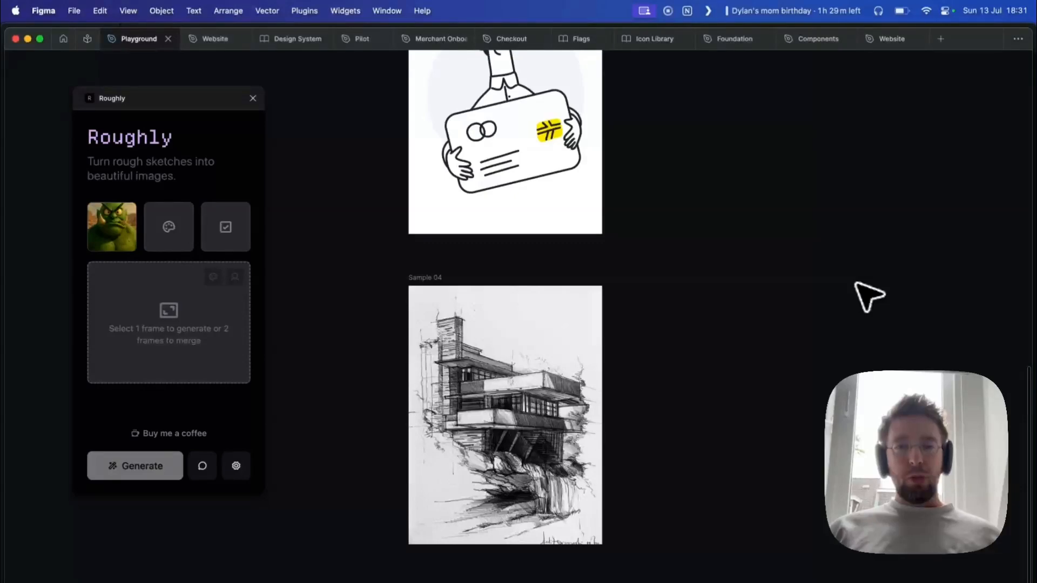
{"action": "scroll", "coordinate": [866, 296], "scroll_direction": "up", "scroll_amount": 15}
{"action": "scroll", "coordinate": [867, 296], "scroll_direction": "right", "scroll_amount": 2}
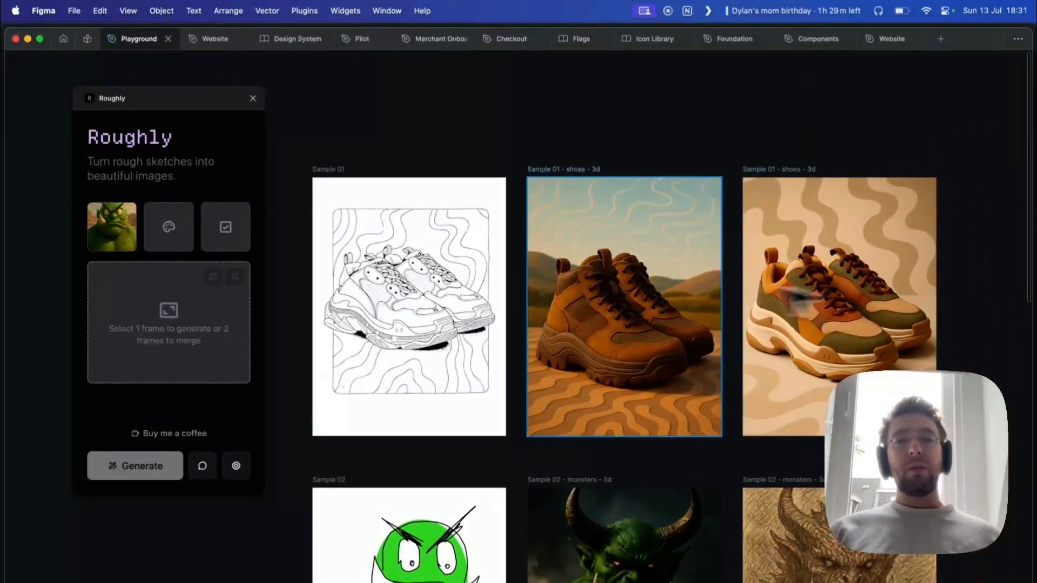
{"action": "scroll", "coordinate": [592, 289], "scroll_direction": "down", "scroll_amount": 5}
{"action": "scroll", "coordinate": [592, 289], "scroll_direction": "right", "scroll_amount": 1}
{"action": "scroll", "coordinate": [579, 275], "scroll_direction": "down", "scroll_amount": 3}
{"action": "scroll", "coordinate": [579, 276], "scroll_direction": "right", "scroll_amount": 1}
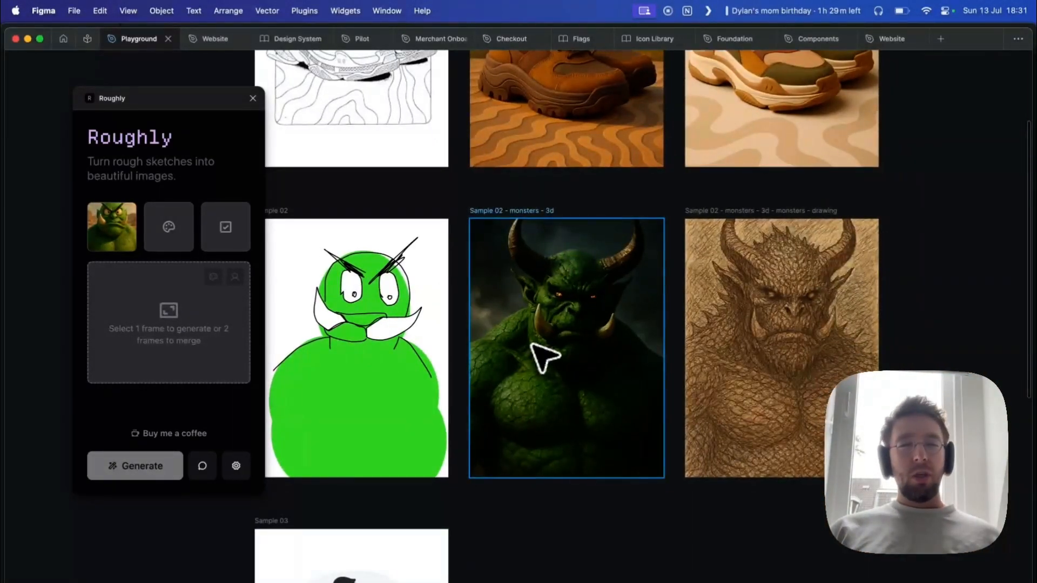
{"action": "scroll", "coordinate": [532, 344], "scroll_direction": "up", "scroll_amount": 5}
{"action": "scroll", "coordinate": [532, 344], "scroll_direction": "left", "scroll_amount": 2}
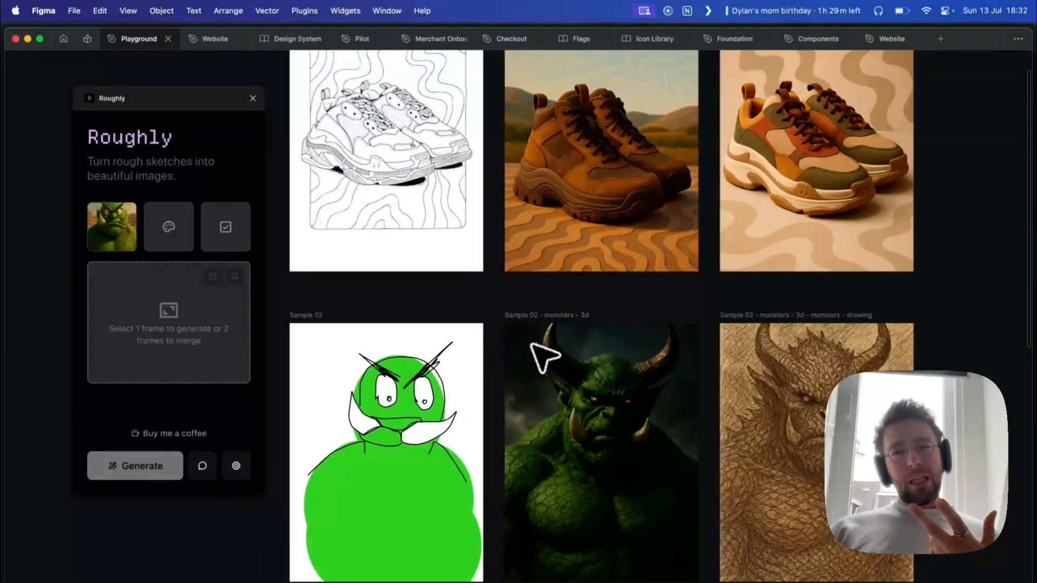
{"action": "scroll", "coordinate": [544, 357], "scroll_direction": "down", "scroll_amount": 10}
{"action": "scroll", "coordinate": [544, 357], "scroll_direction": "left", "scroll_amount": 2}
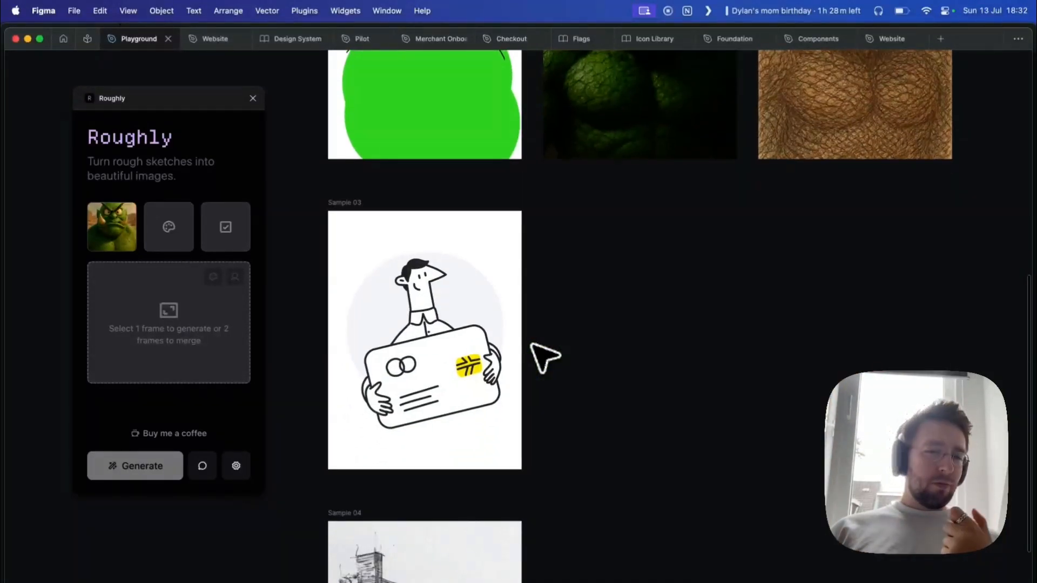
{"action": "scroll", "coordinate": [533, 347], "scroll_direction": "down", "scroll_amount": 5}
{"action": "scroll", "coordinate": [533, 347], "scroll_direction": "left", "scroll_amount": 2}
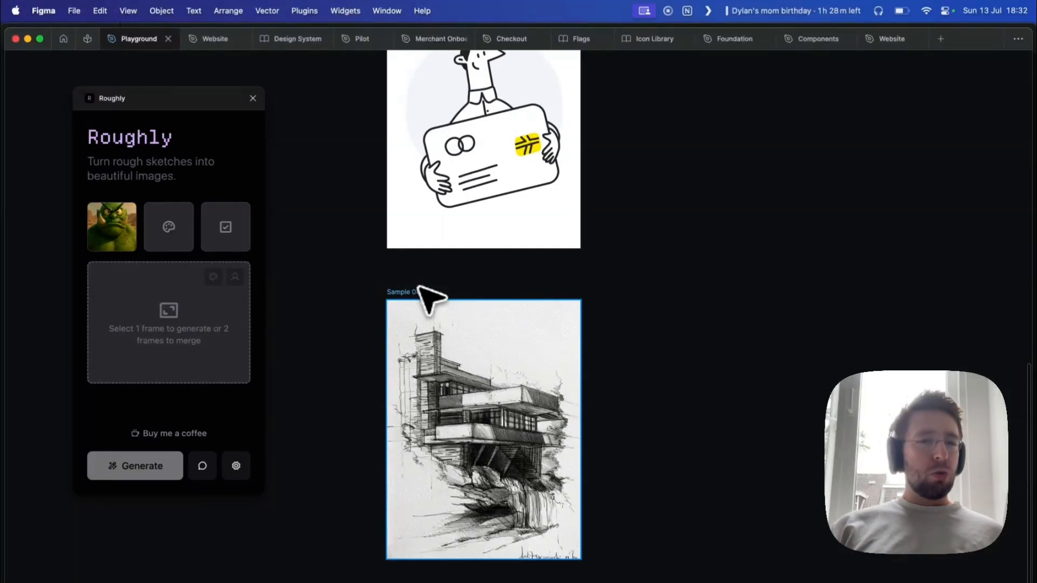
Select the Sample 04 house sketch and set its image focus to Architecture and its image style to Photography
{"action": "left_click", "coordinate": [427, 296]}
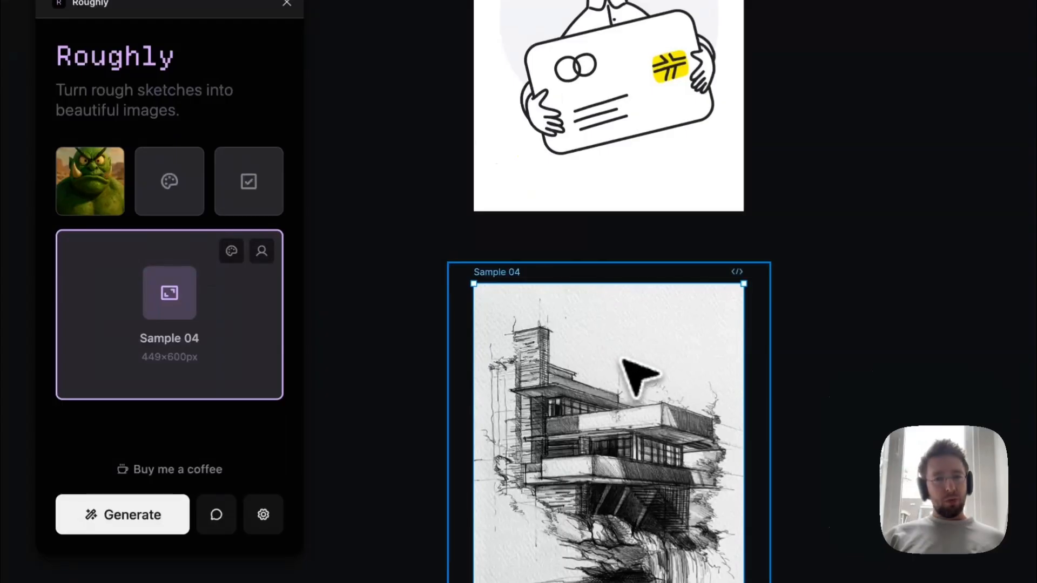
{"action": "scroll", "coordinate": [487, 329], "scroll_direction": "down", "scroll_amount": 2}
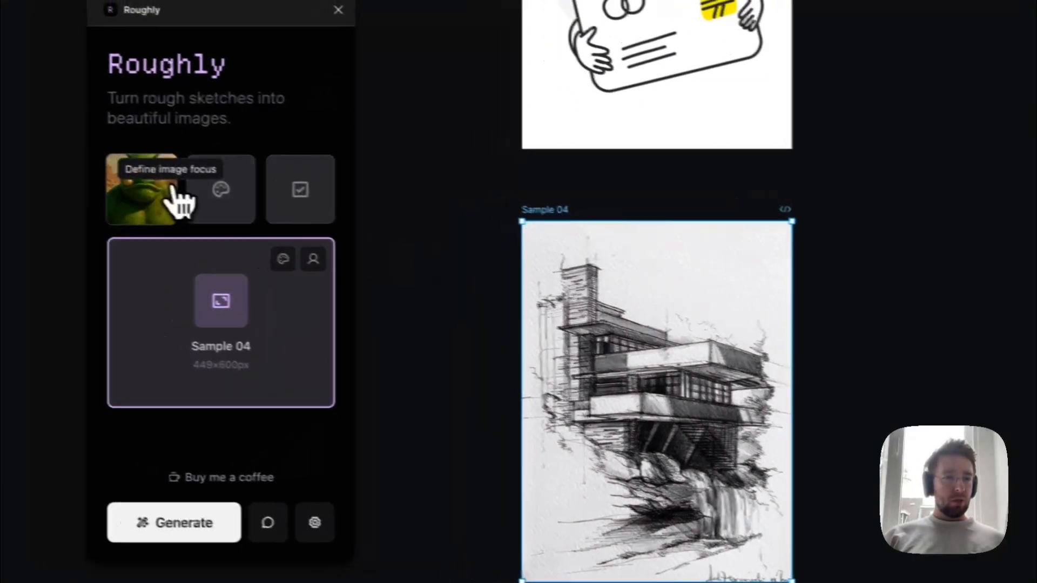
{"action": "left_click", "coordinate": [111, 181]}
{"action": "left_click", "coordinate": [114, 441]}
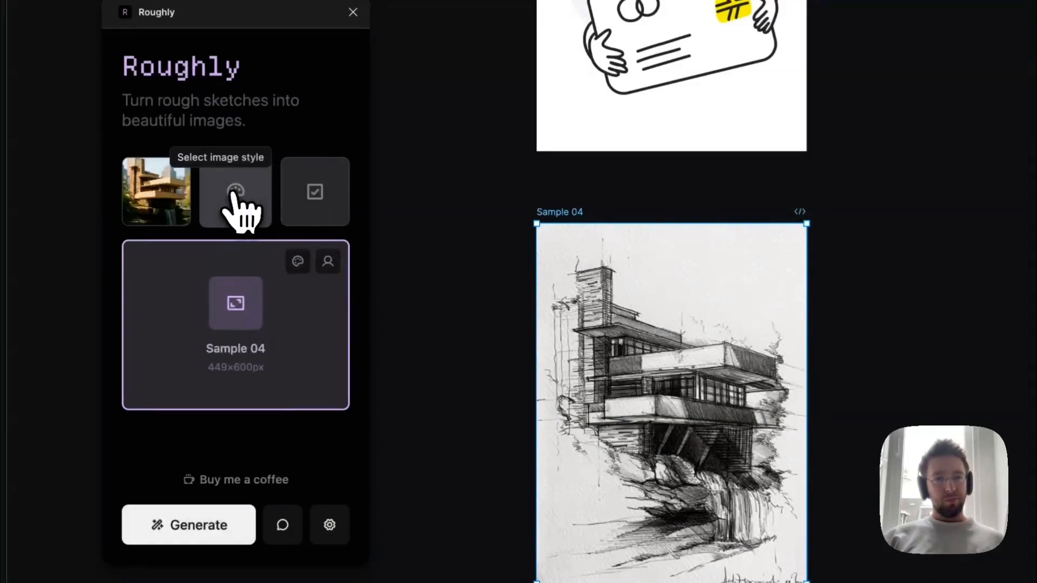
{"action": "left_click", "coordinate": [238, 209]}
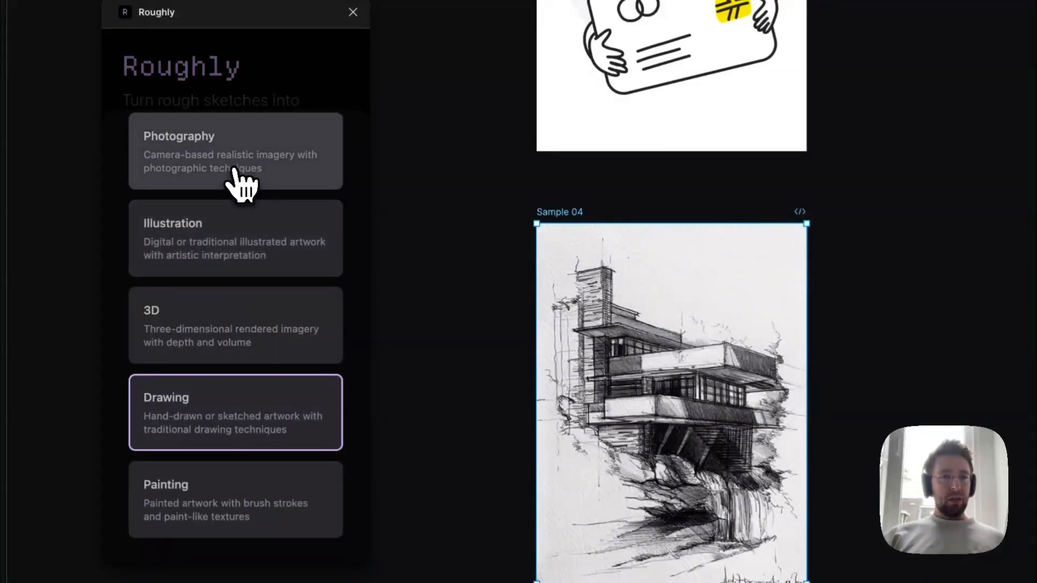
{"action": "left_click", "coordinate": [242, 186]}
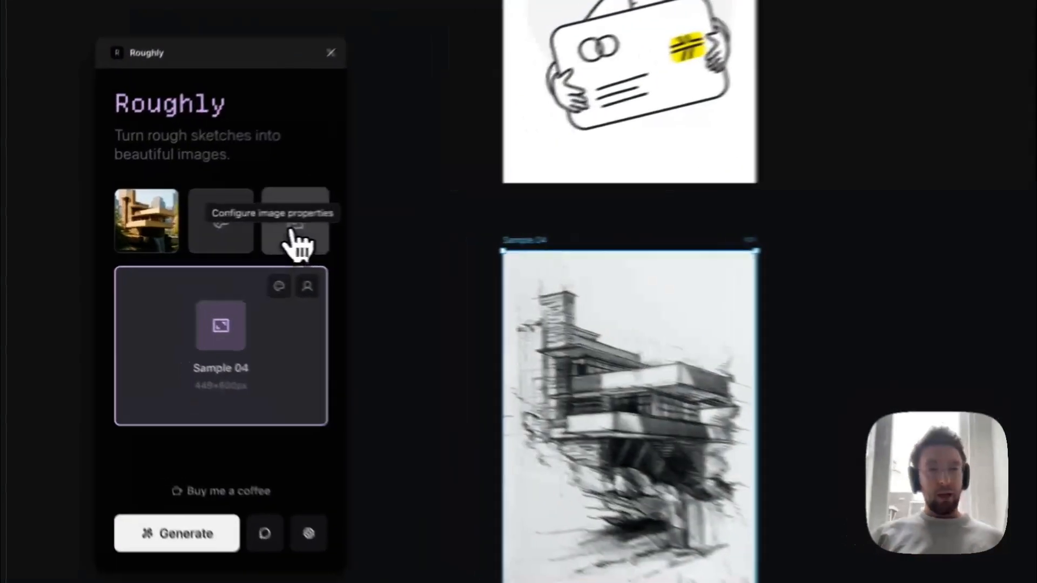
Open the image properties and choose Telephoto 200mm as the photography lens type
{"action": "left_click", "coordinate": [171, 226]}
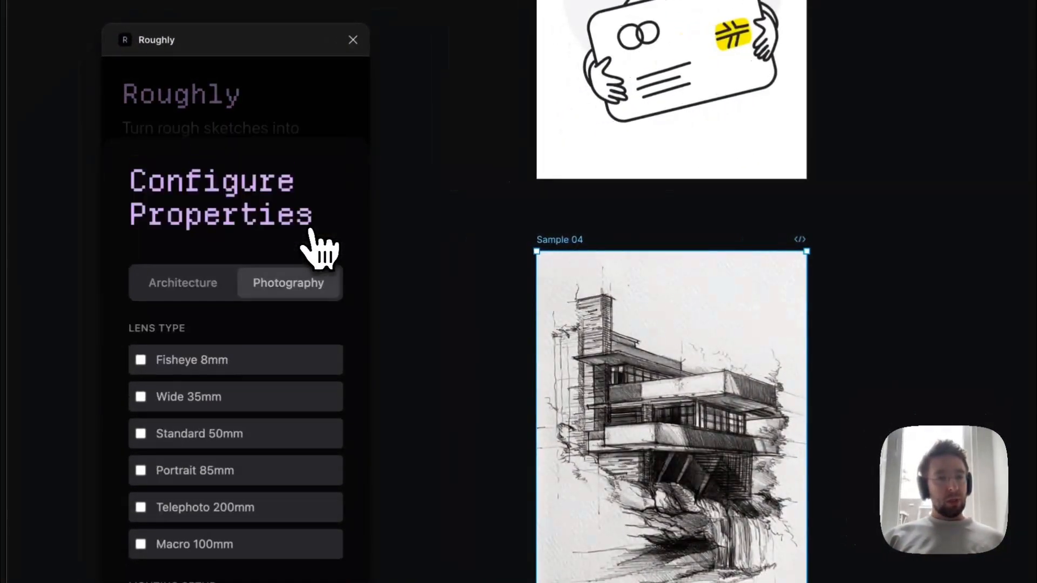
{"action": "scroll", "coordinate": [273, 340], "scroll_direction": "down", "scroll_amount": 2}
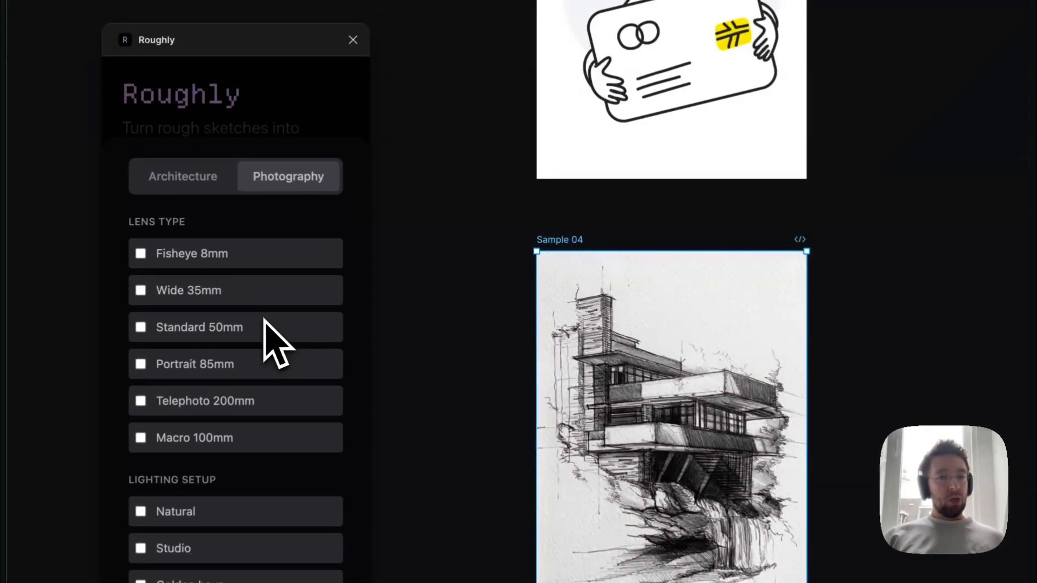
{"action": "left_click", "coordinate": [214, 296]}
{"action": "scroll", "coordinate": [227, 313], "scroll_direction": "down", "scroll_amount": 4}
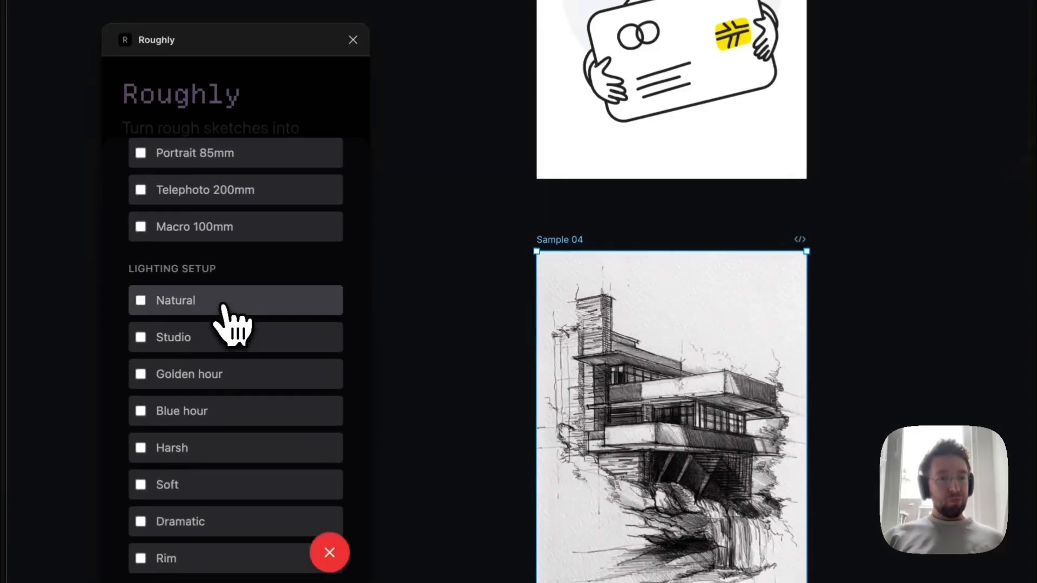
{"action": "scroll", "coordinate": [222, 306], "scroll_direction": "up", "scroll_amount": 4}
{"action": "left_click", "coordinate": [215, 289]}
{"action": "left_click", "coordinate": [216, 399]}
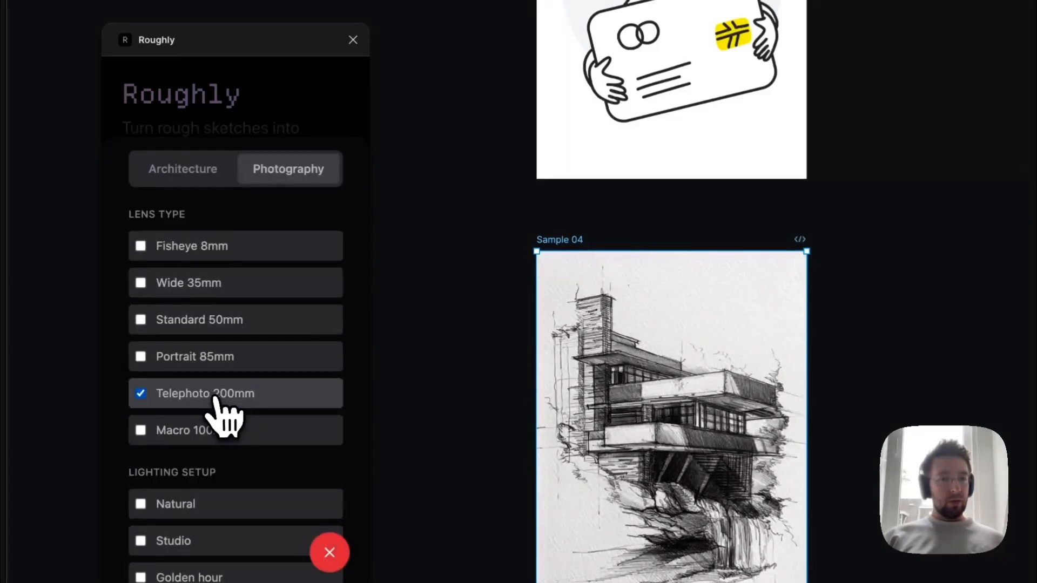
Choose Natural and Soft for the lighting setup, and Deep, Bokeh and Tilt shift for the depth of field
{"action": "scroll", "coordinate": [258, 413], "scroll_direction": "down", "scroll_amount": 4}
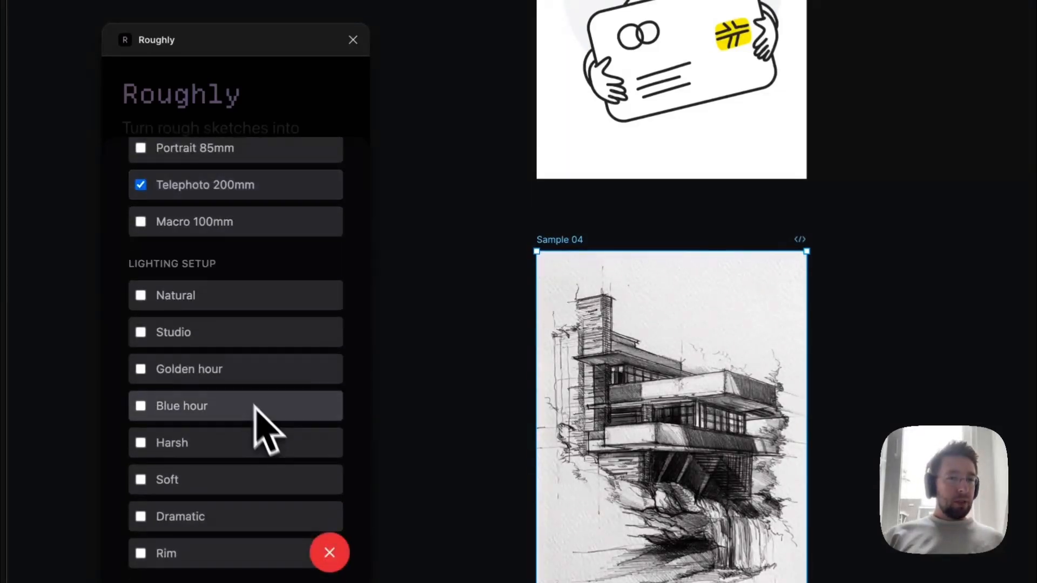
{"action": "scroll", "coordinate": [264, 372], "scroll_direction": "down", "scroll_amount": 2}
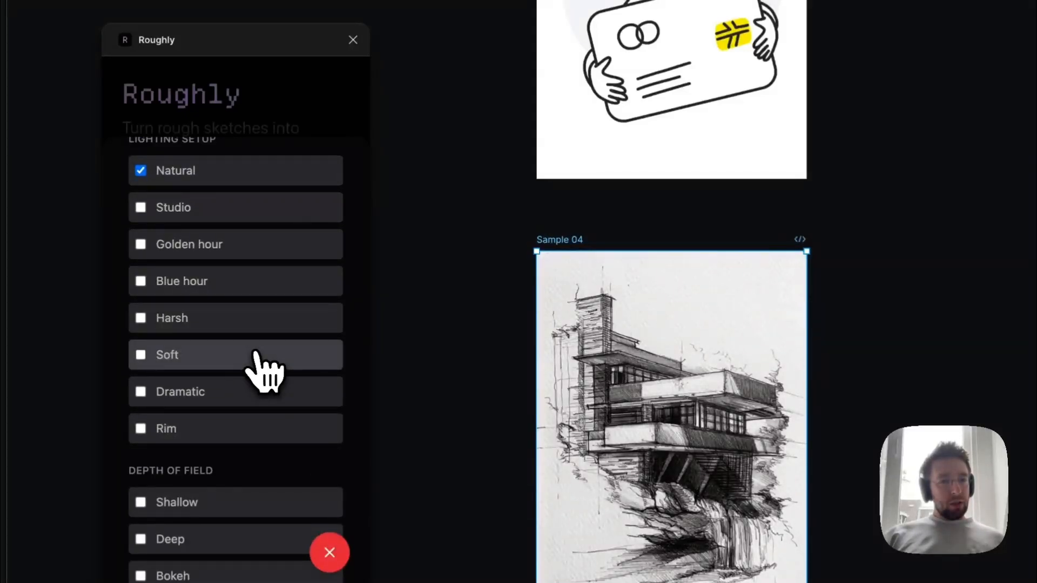
{"action": "left_click", "coordinate": [255, 352]}
{"action": "scroll", "coordinate": [259, 394], "scroll_direction": "down", "scroll_amount": 4}
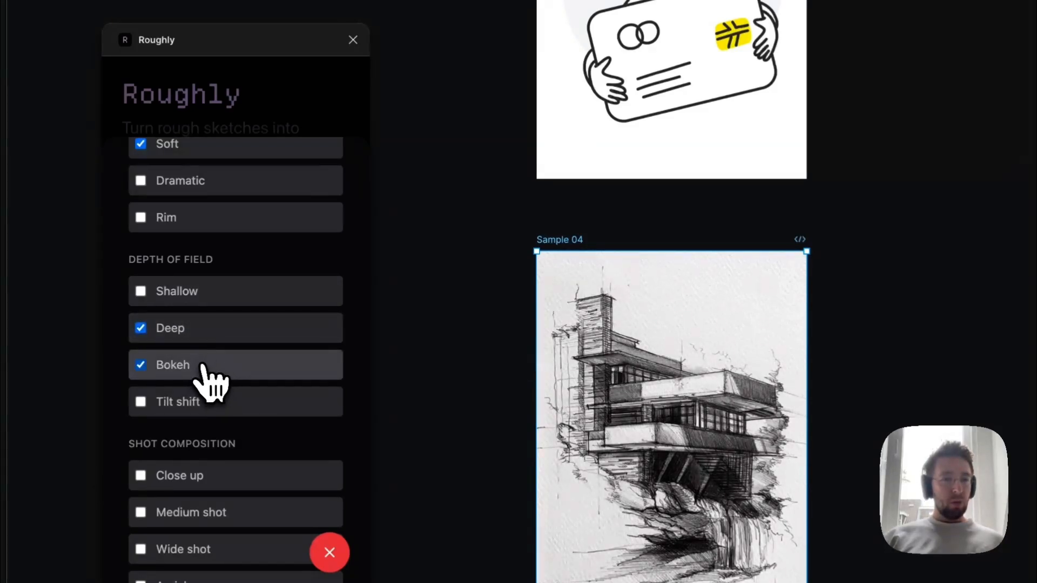
{"action": "left_click", "coordinate": [212, 406]}
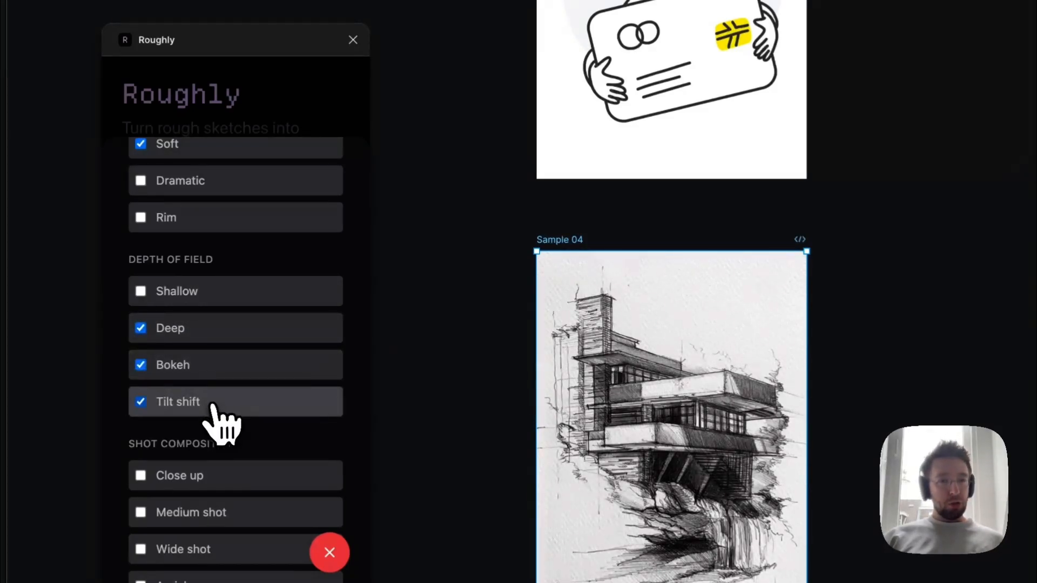
Choose Wide shot and Low angle for the shot composition and Digital for the film type
{"action": "scroll", "coordinate": [212, 406], "scroll_direction": "down", "scroll_amount": 4}
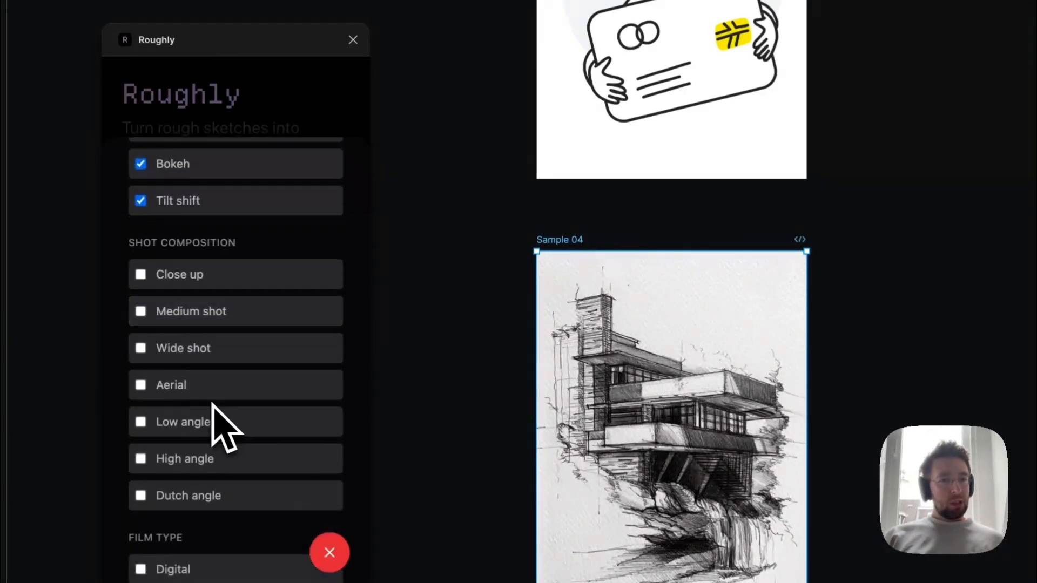
{"action": "left_click", "coordinate": [204, 349]}
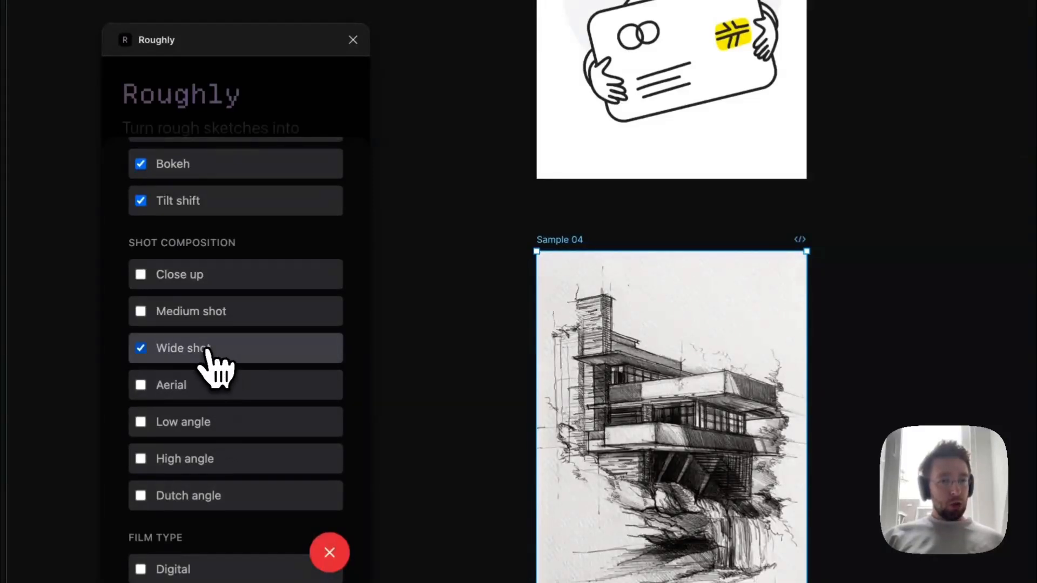
{"action": "scroll", "coordinate": [270, 413], "scroll_direction": "down", "scroll_amount": 2}
{"action": "left_click", "coordinate": [270, 297]}
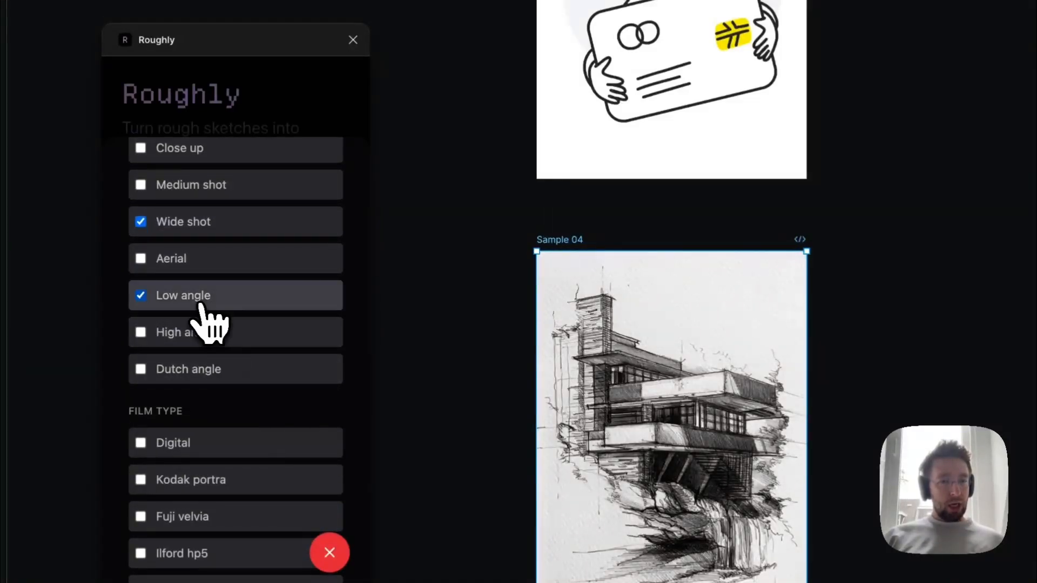
{"action": "scroll", "coordinate": [272, 381], "scroll_direction": "down", "scroll_amount": 2}
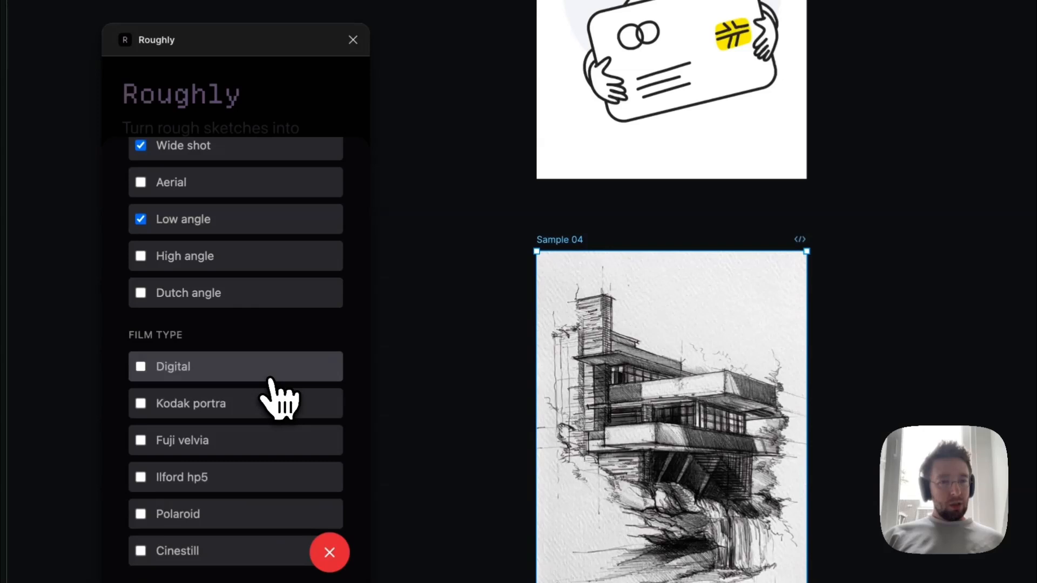
Switch to the Architecture properties and choose House as the building type
{"action": "scroll", "coordinate": [221, 270], "scroll_direction": "up", "scroll_amount": 10}
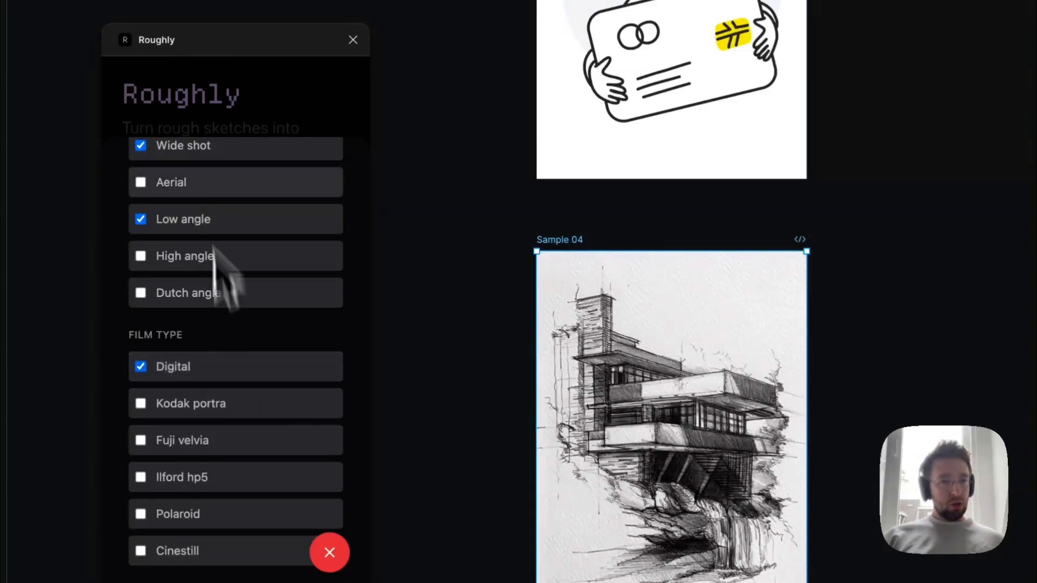
{"action": "left_click", "coordinate": [190, 289]}
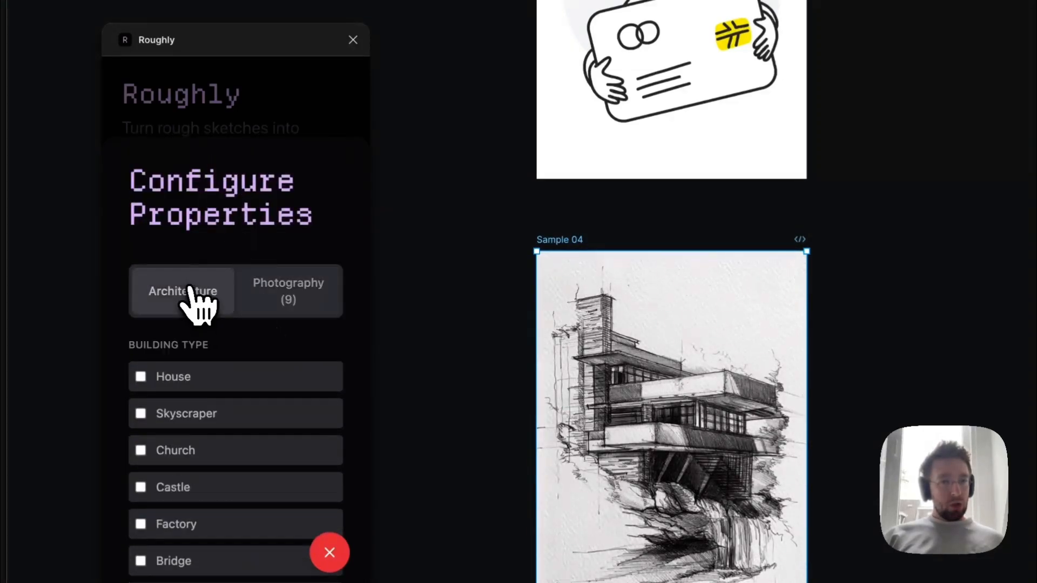
{"action": "scroll", "coordinate": [249, 411], "scroll_direction": "down", "scroll_amount": 5}
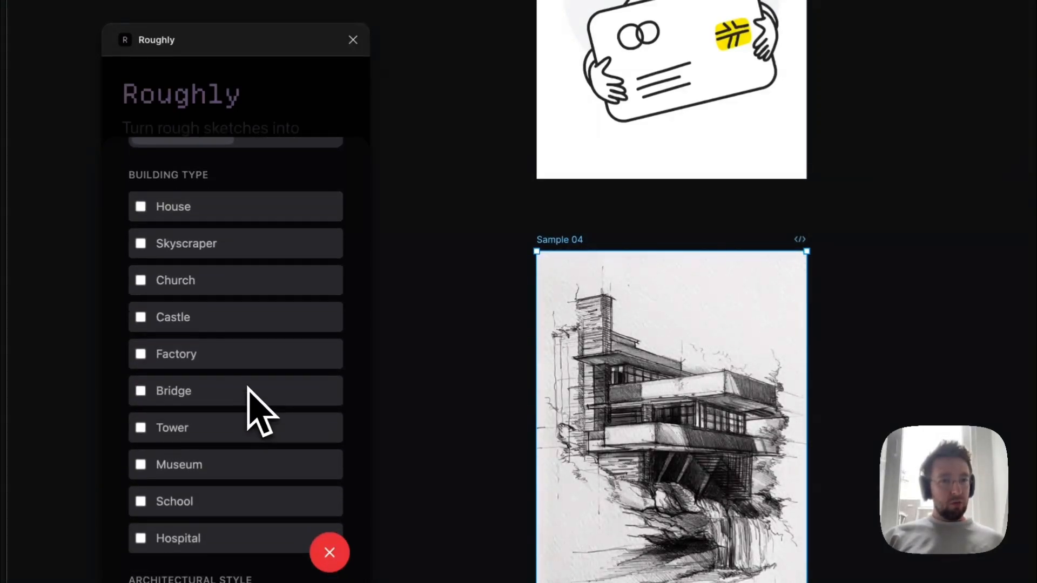
{"action": "left_click", "coordinate": [202, 211]}
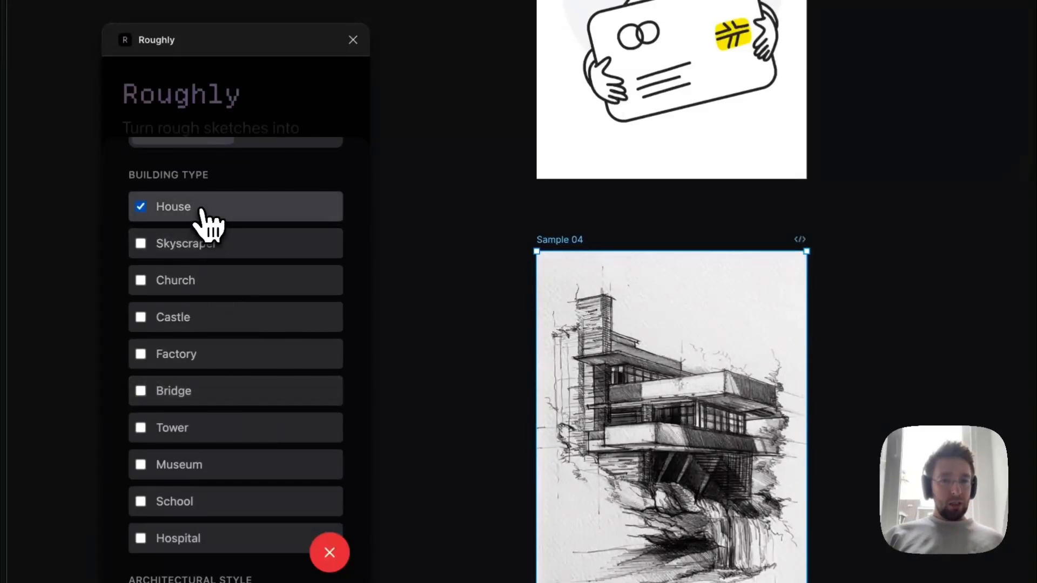
Choose Modern, Minimalist and Industrial as the architectural styles
{"action": "scroll", "coordinate": [222, 299], "scroll_direction": "down", "scroll_amount": 2}
{"action": "scroll", "coordinate": [216, 300], "scroll_direction": "down", "scroll_amount": 5}
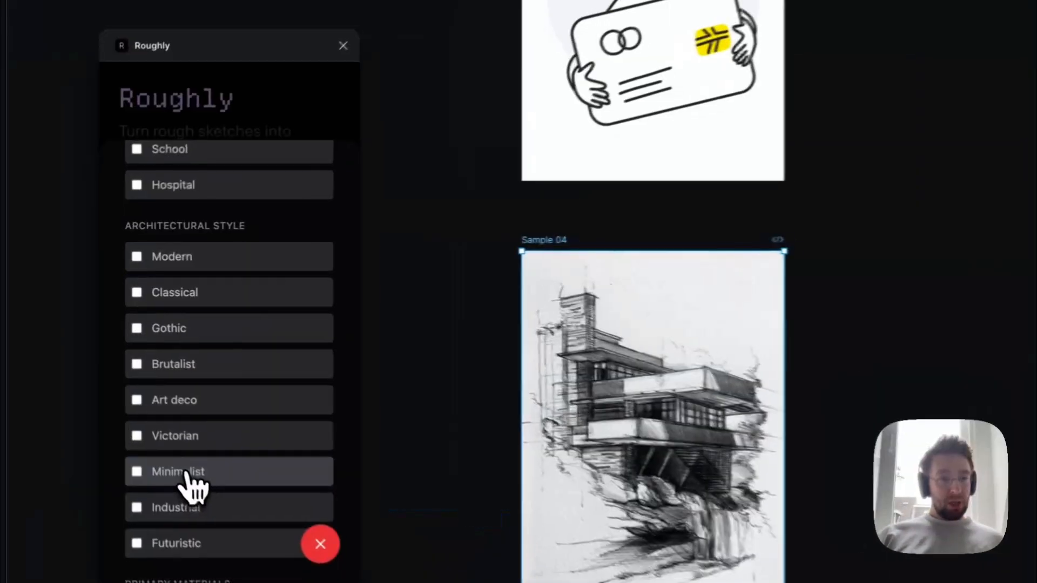
{"action": "left_click", "coordinate": [136, 412]}
{"action": "left_click", "coordinate": [133, 258]}
{"action": "scroll", "coordinate": [134, 263], "scroll_direction": "down", "scroll_amount": 2}
{"action": "scroll", "coordinate": [186, 268], "scroll_direction": "down", "scroll_amount": 2}
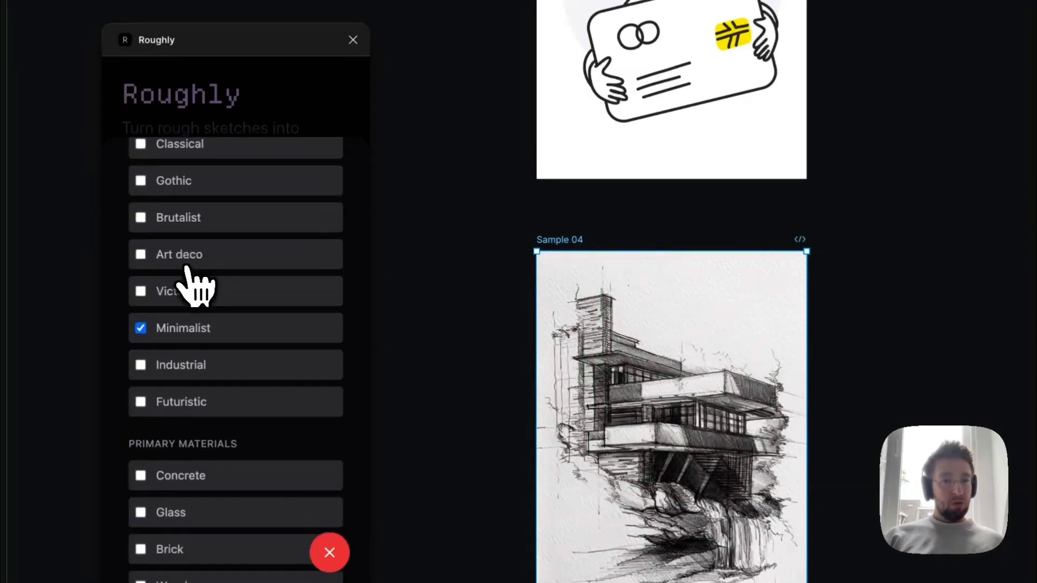
{"action": "left_click", "coordinate": [192, 374]}
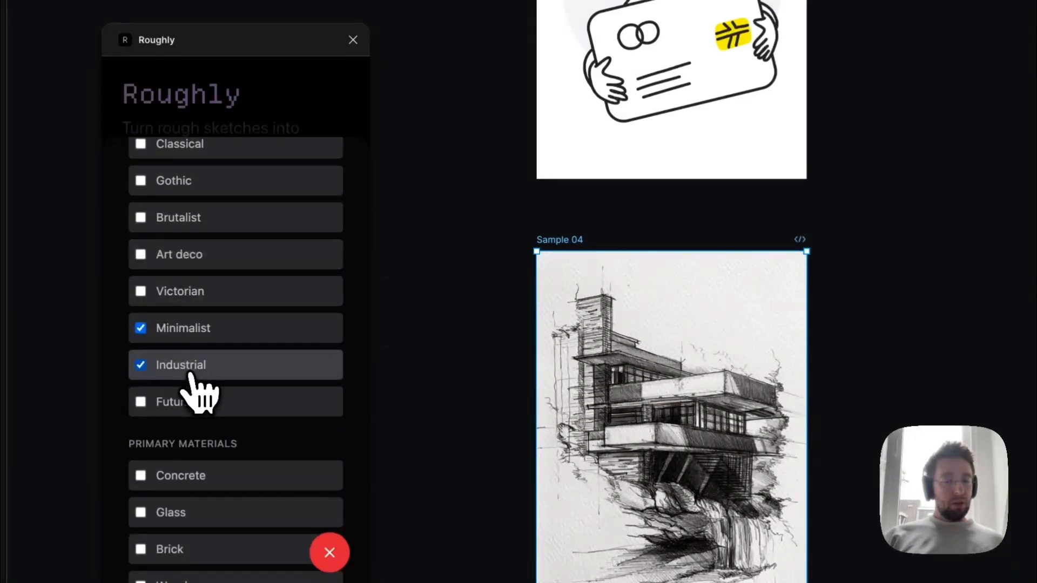
Choose Concrete and Glass as the building's primary materials
{"action": "scroll", "coordinate": [192, 374], "scroll_direction": "down", "scroll_amount": 5}
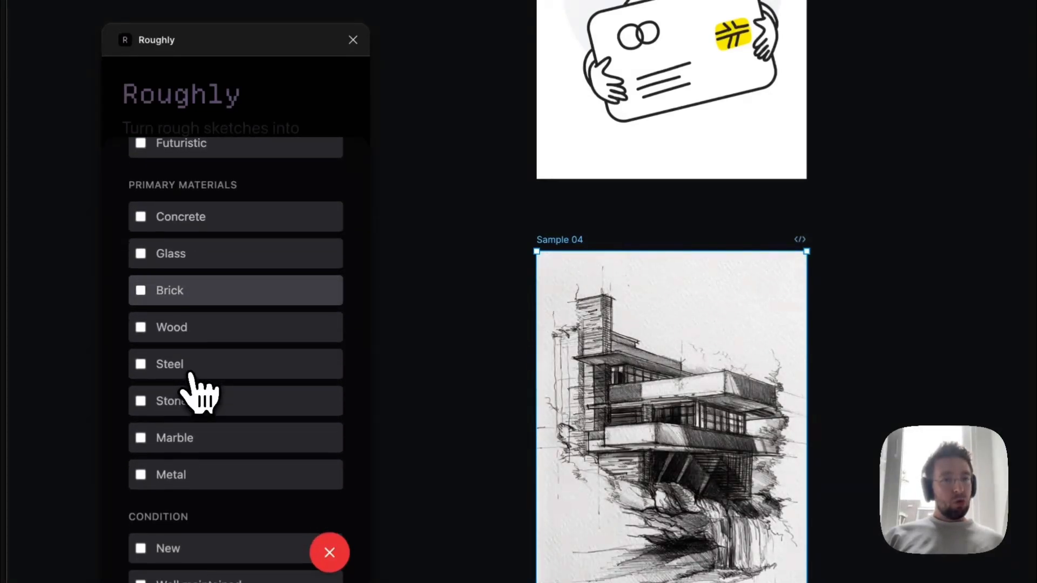
{"action": "left_click", "coordinate": [175, 229]}
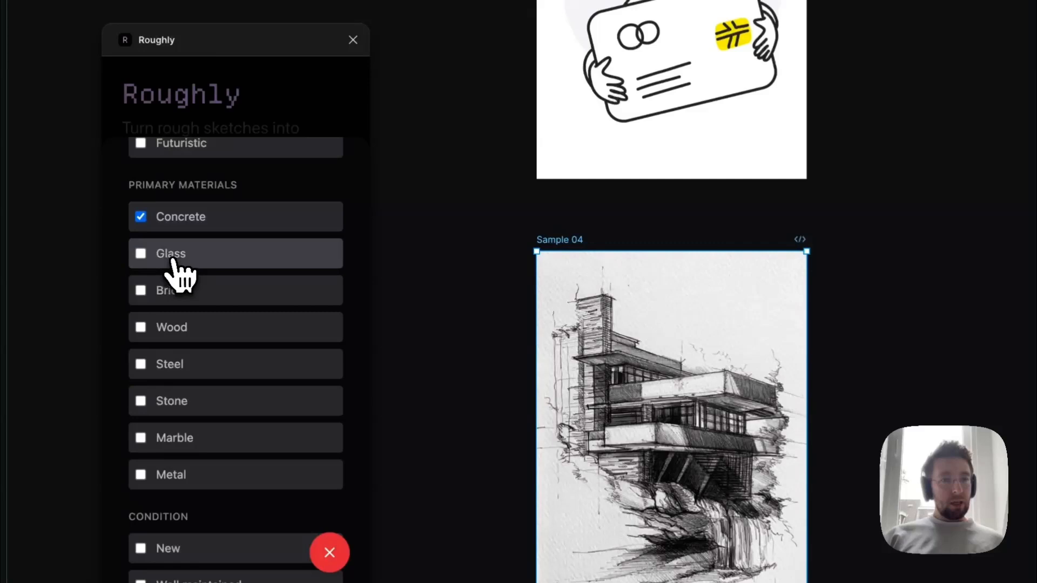
{"action": "left_click", "coordinate": [174, 259]}
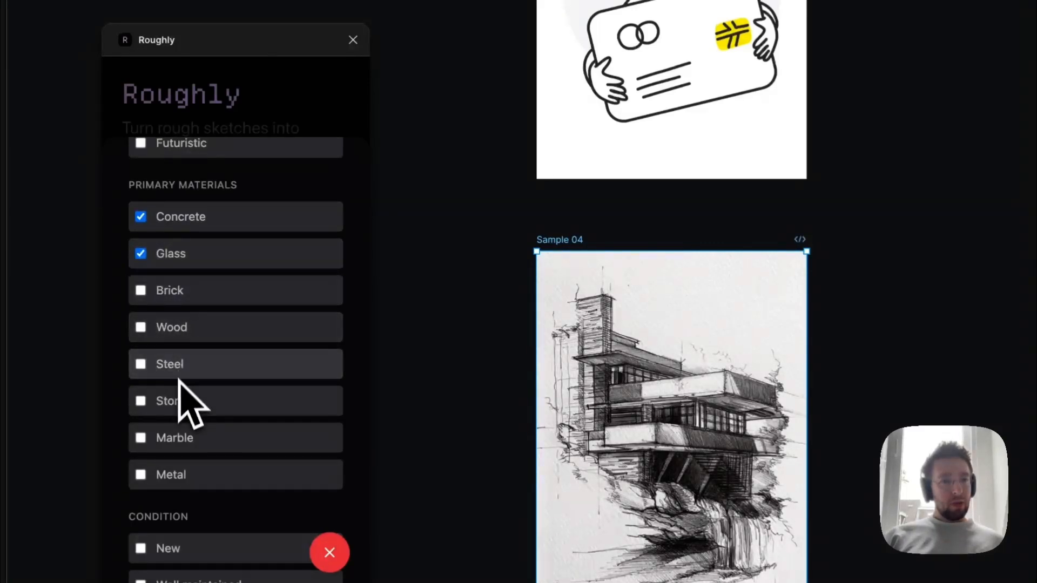
Choose New as the building's condition and finish the property selection
{"action": "scroll", "coordinate": [186, 448], "scroll_direction": "down", "scroll_amount": 4}
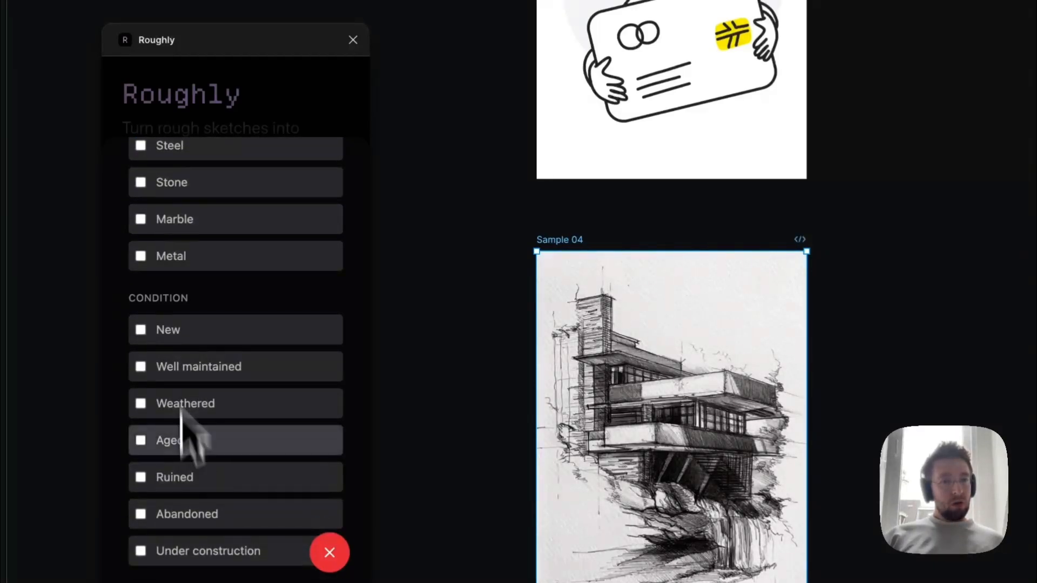
{"action": "left_click", "coordinate": [176, 331]}
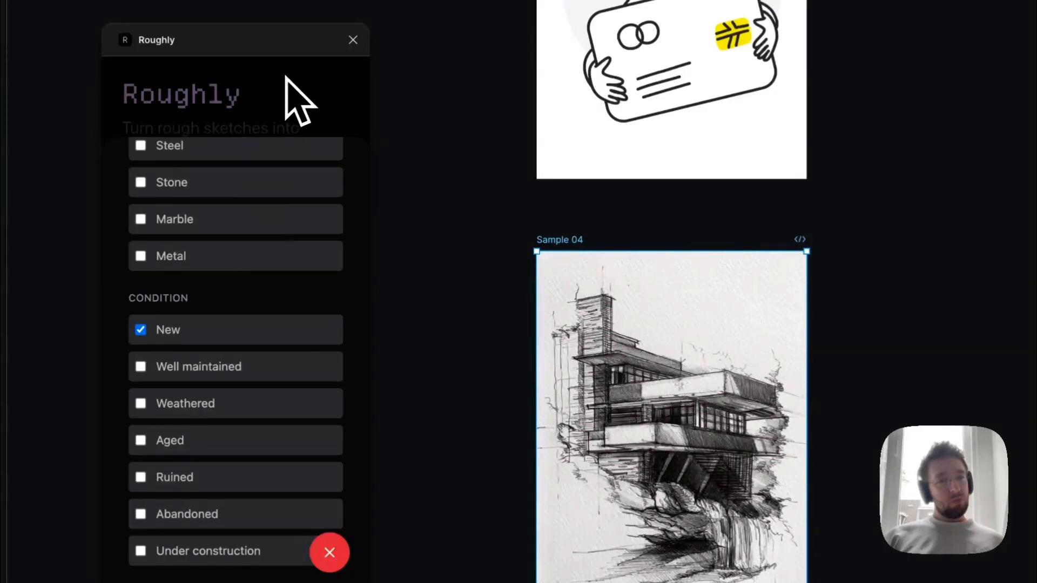
{"action": "key", "text": "Escape"}
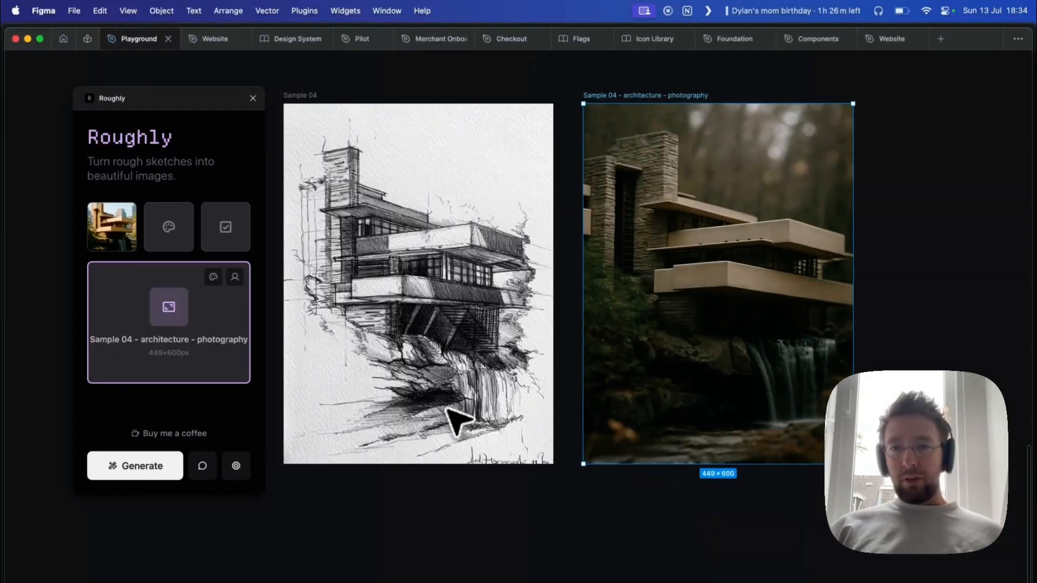
Examine the rendered house photograph beside its sketch, along with the shoe and monster results on the canvas
{"action": "scroll", "coordinate": [457, 421], "scroll_direction": "up", "scroll_amount": 1}
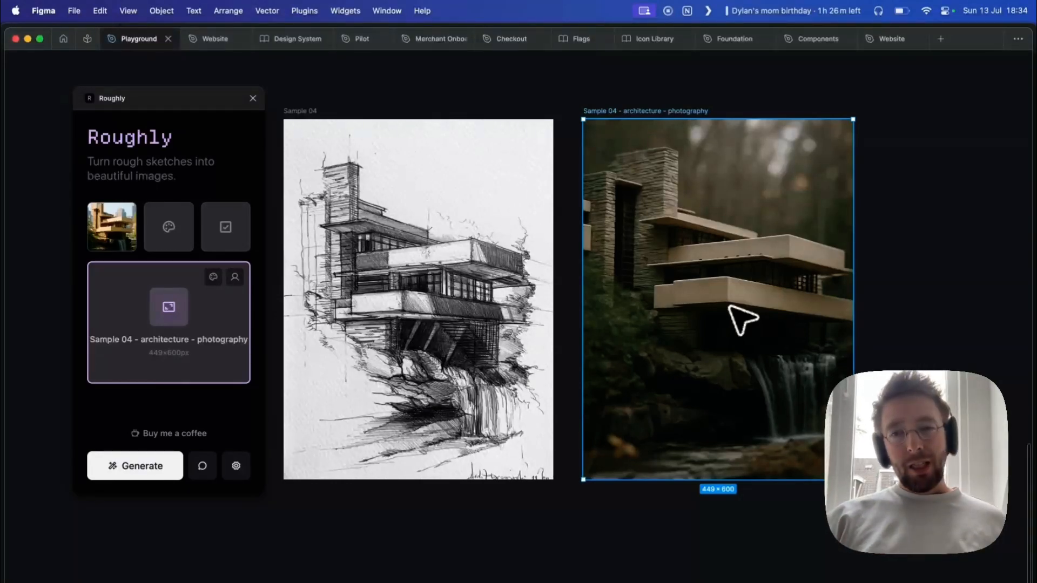
{"action": "scroll", "coordinate": [729, 306], "scroll_direction": "down", "scroll_amount": 3}
{"action": "scroll", "coordinate": [729, 306], "scroll_direction": "up", "scroll_amount": 5}
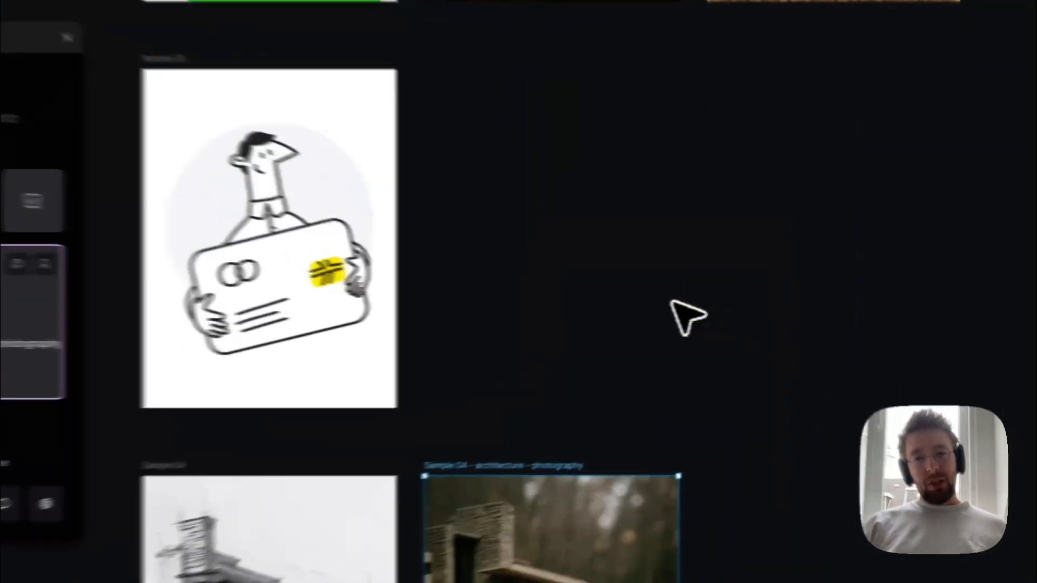
{"action": "left_click", "coordinate": [729, 305]}
{"action": "scroll", "coordinate": [643, 298], "scroll_direction": "down", "scroll_amount": 1}
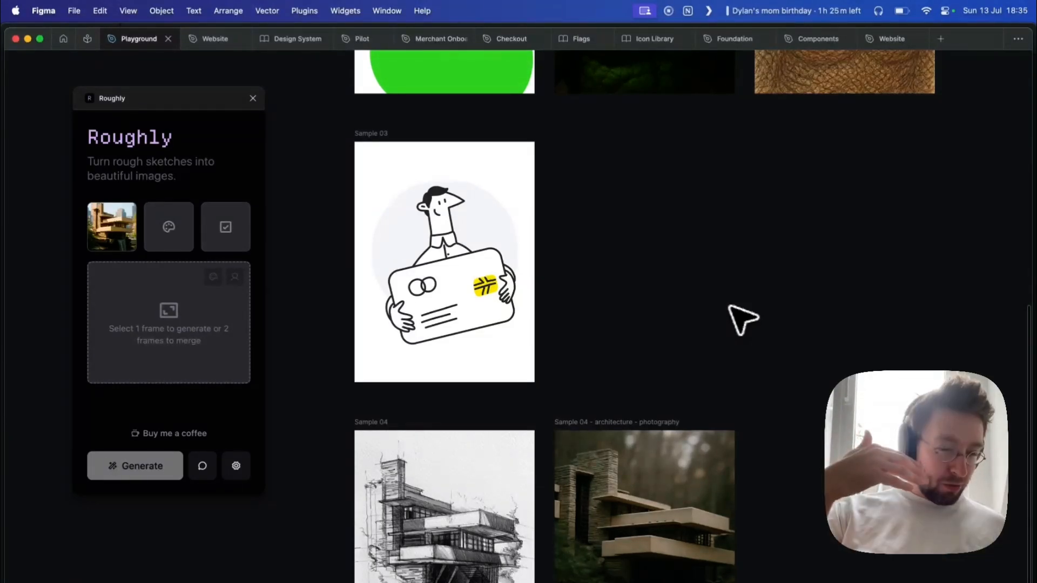
{"action": "scroll", "coordinate": [759, 245], "scroll_direction": "up", "scroll_amount": 5}
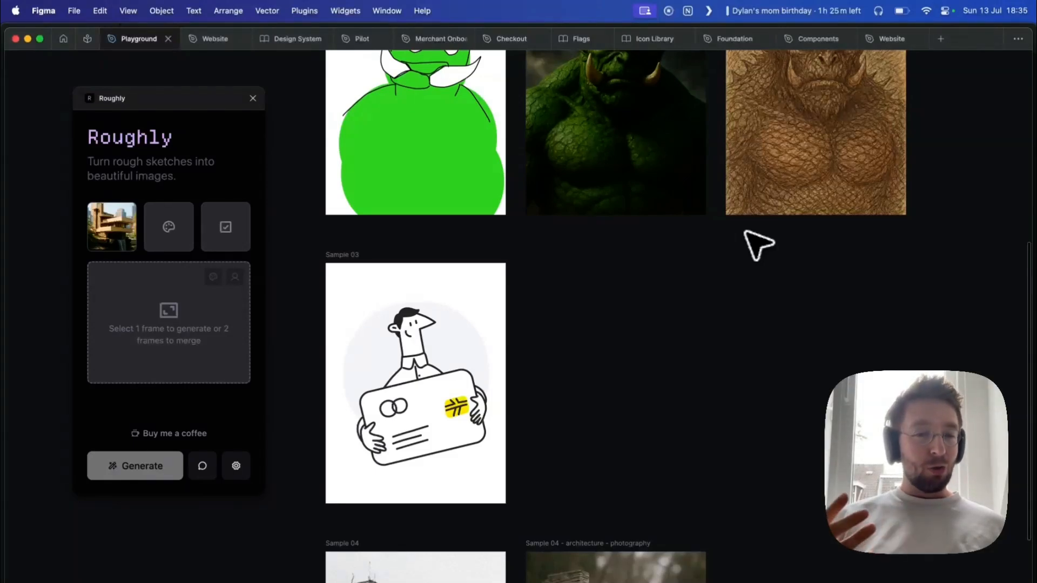
{"action": "scroll", "coordinate": [757, 243], "scroll_direction": "down", "scroll_amount": 5}
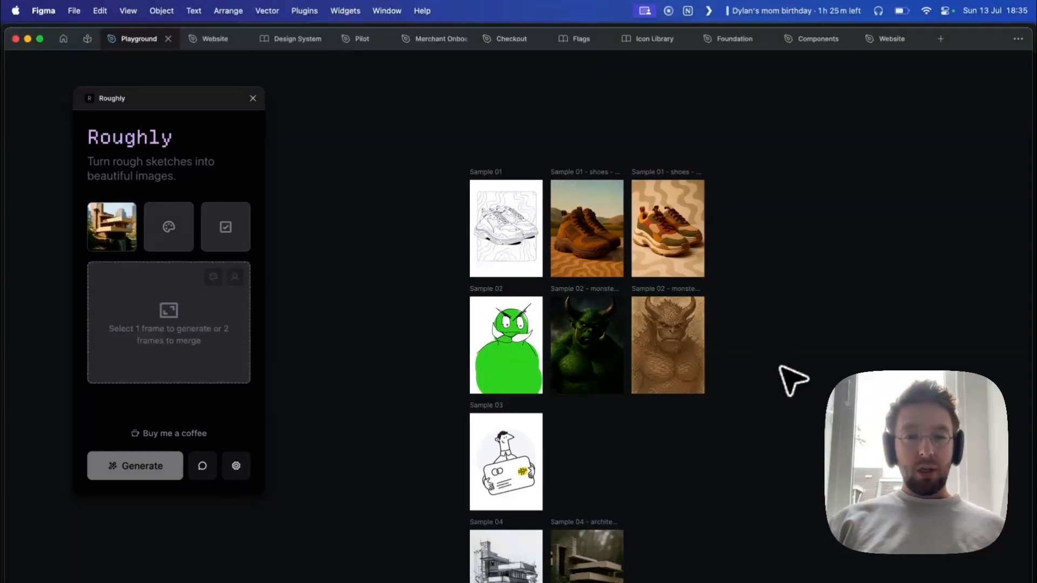
{"action": "scroll", "coordinate": [793, 378], "scroll_direction": "down", "scroll_amount": 5}
{"action": "scroll", "coordinate": [791, 379], "scroll_direction": "up", "scroll_amount": 2}
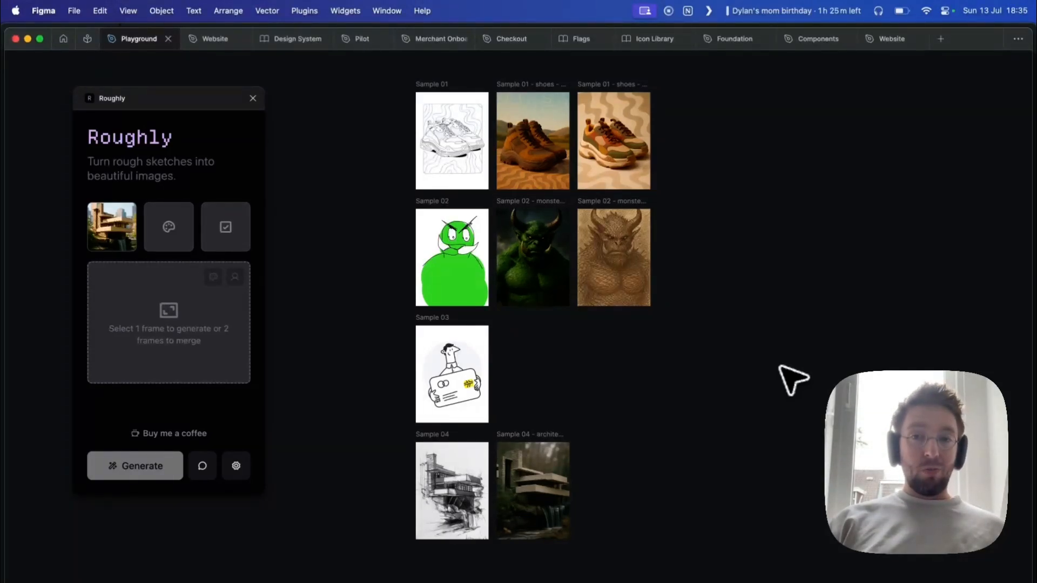
{"action": "scroll", "coordinate": [780, 367], "scroll_direction": "up", "scroll_amount": 3}
{"action": "scroll", "coordinate": [780, 367], "scroll_direction": "right", "scroll_amount": 2}
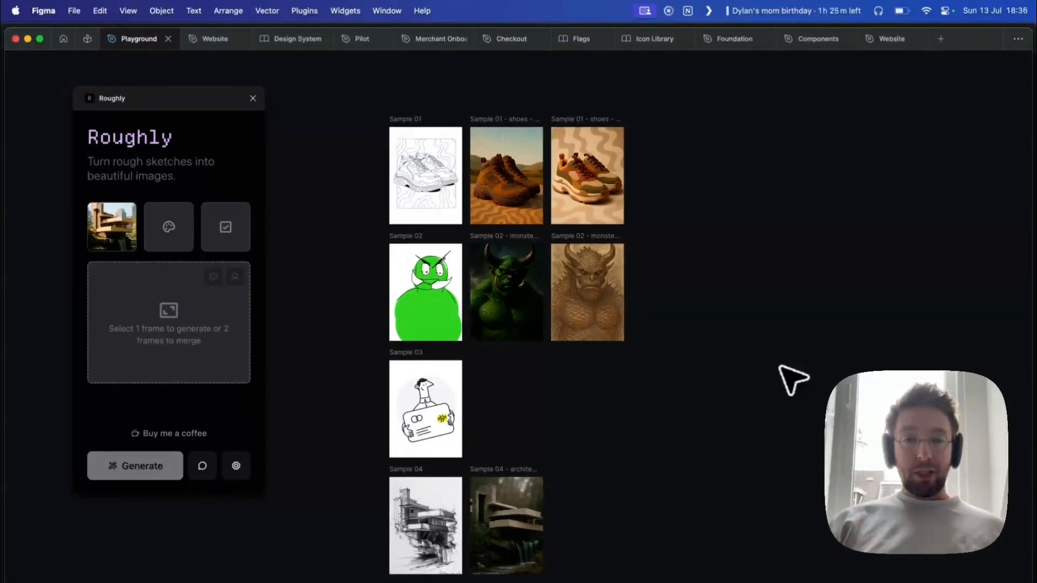
Merge the Sample 03 card illustration with the multicoloured Sample 01 shoes render
{"action": "left_click", "coordinate": [412, 353]}
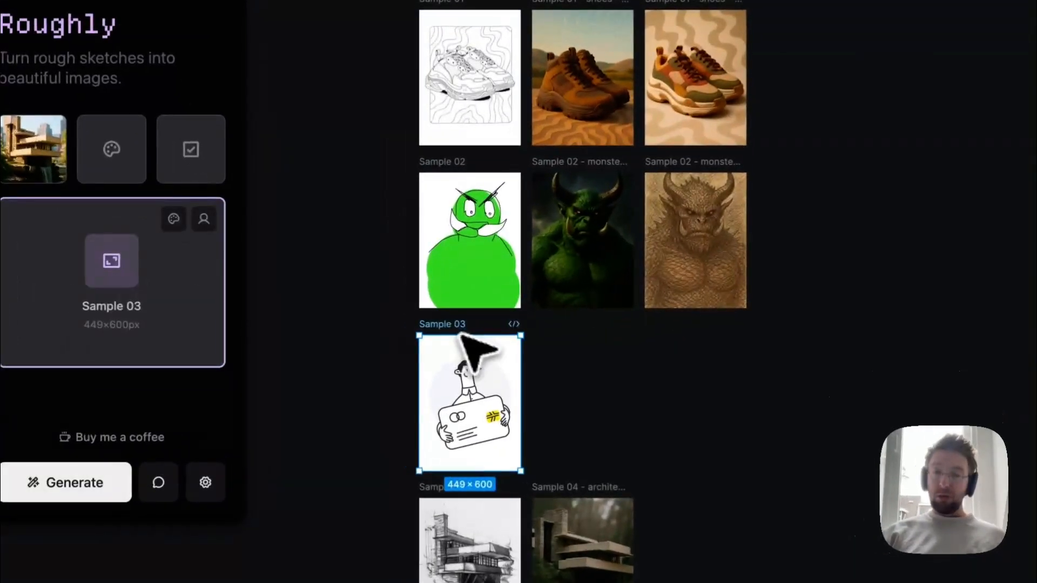
{"action": "scroll", "coordinate": [456, 332], "scroll_direction": "up", "scroll_amount": 5}
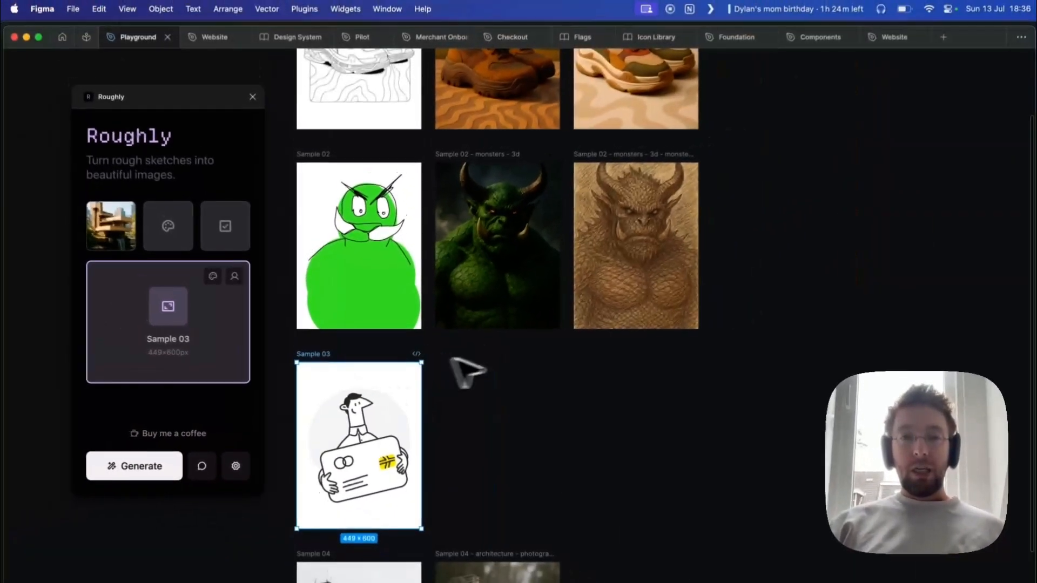
{"action": "scroll", "coordinate": [509, 371], "scroll_direction": "up", "scroll_amount": 3}
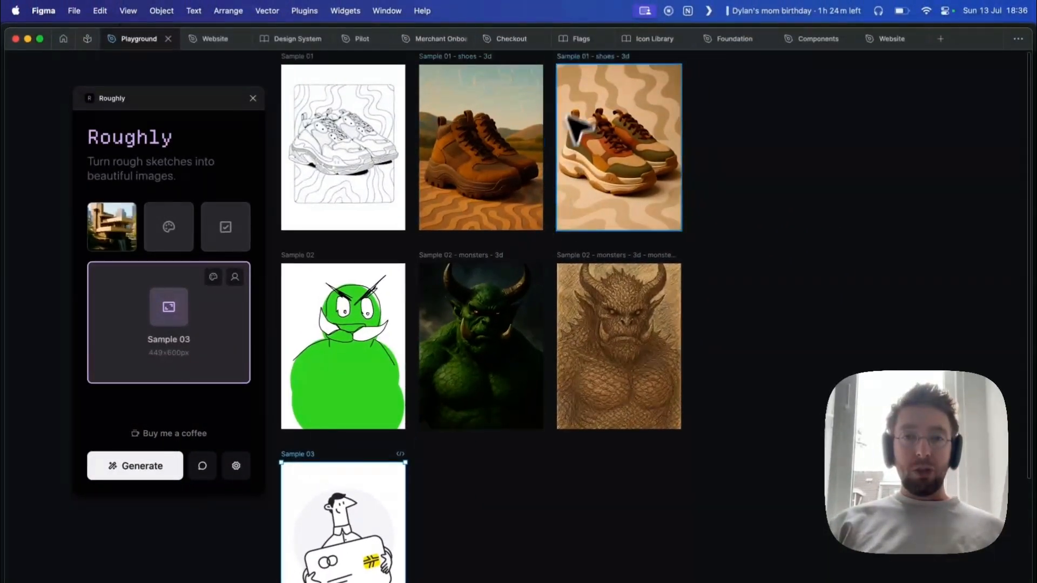
{"action": "left_click", "coordinate": [583, 56]}
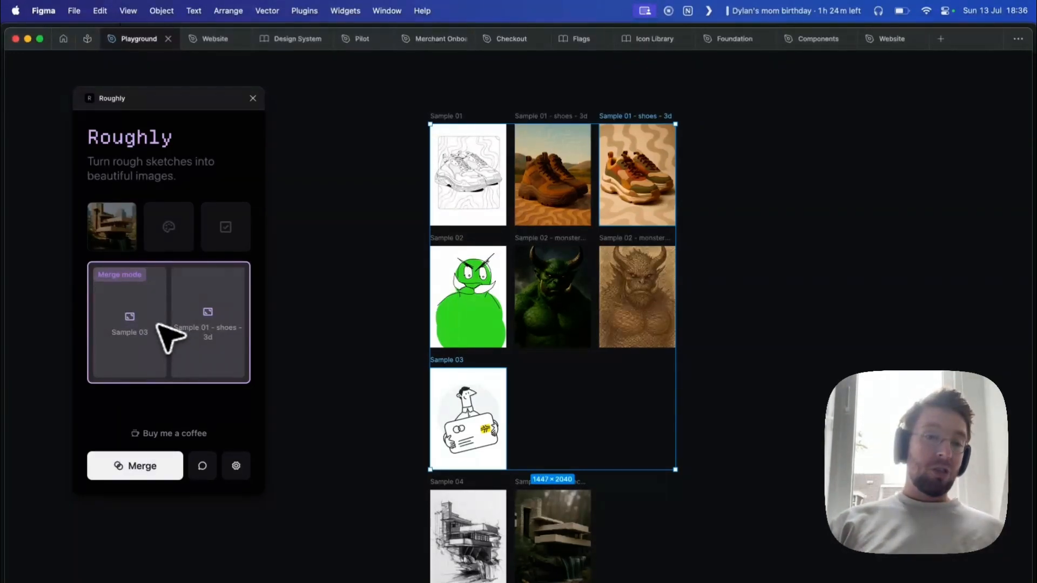
{"action": "left_click", "coordinate": [171, 468]}
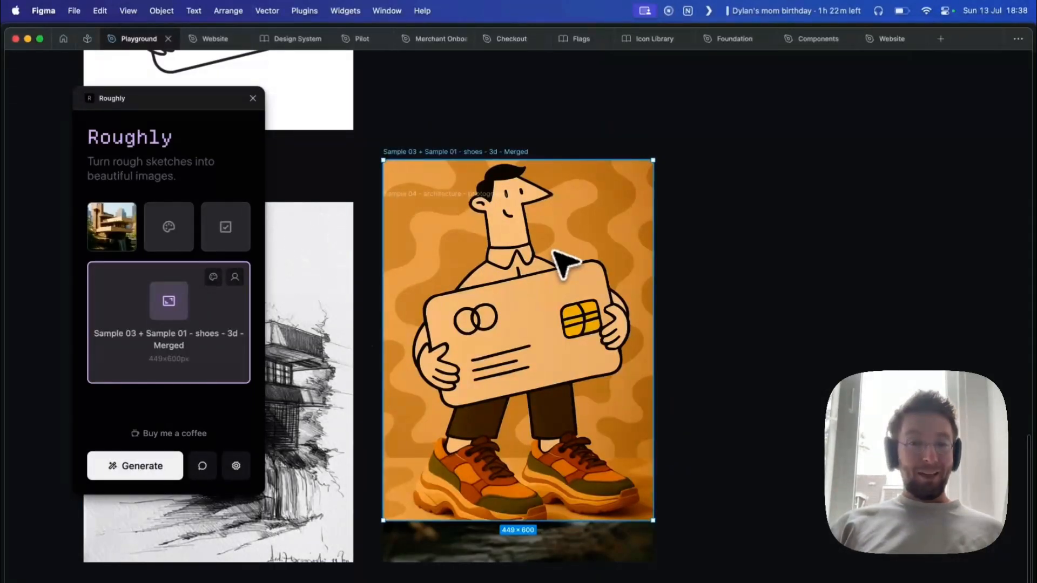
Move the merged man-with-shoes image up beside the original Sample 03 sketch
{"action": "scroll", "coordinate": [565, 264], "scroll_direction": "down", "scroll_amount": 5}
{"action": "scroll", "coordinate": [565, 265], "scroll_direction": "up", "scroll_amount": 3}
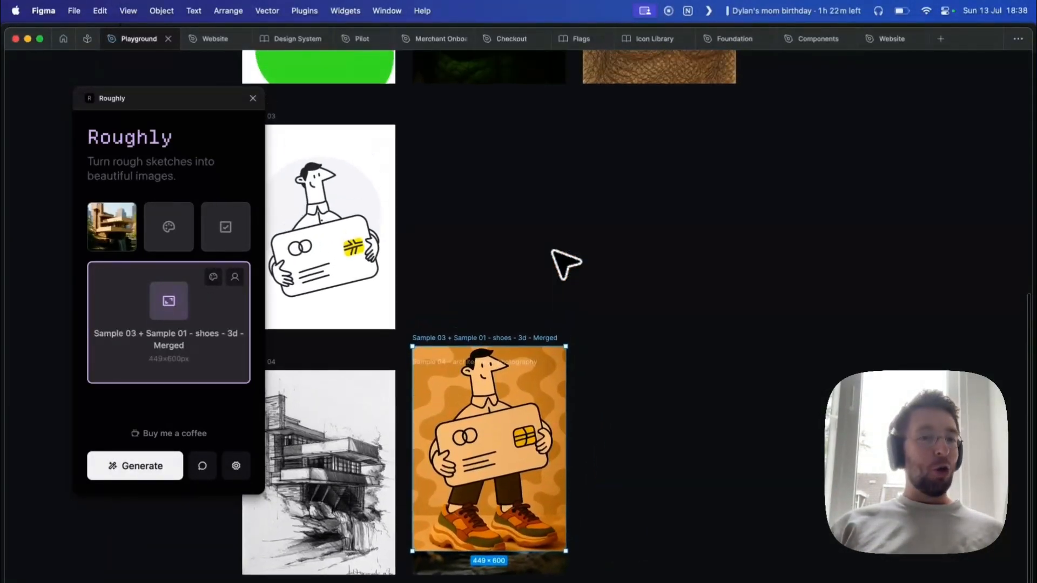
{"action": "left_click_drag", "start_coordinate": [498, 338], "coordinate": [512, 95]}
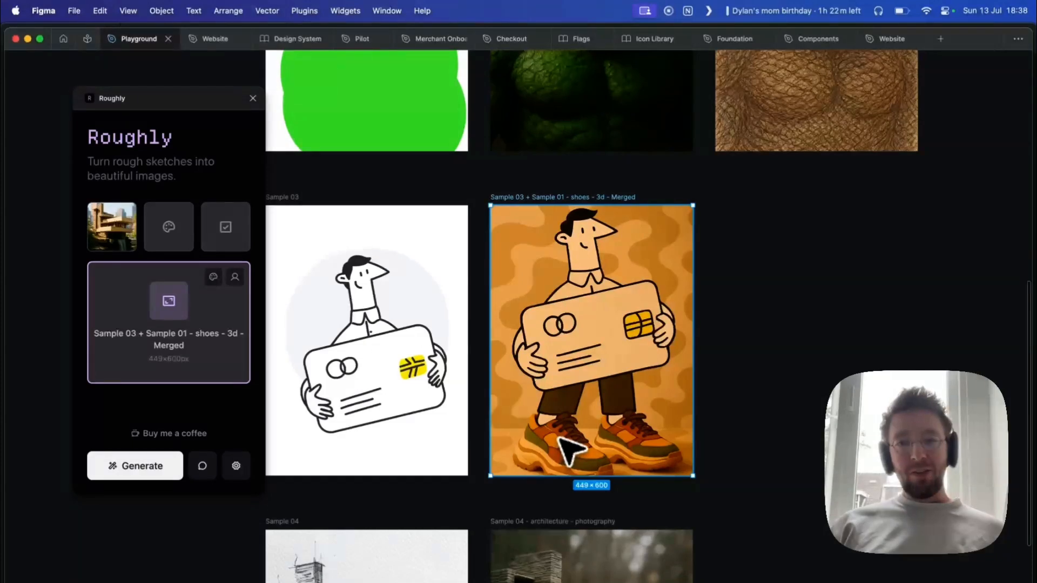
{"action": "scroll", "coordinate": [559, 438], "scroll_direction": "up", "scroll_amount": 2}
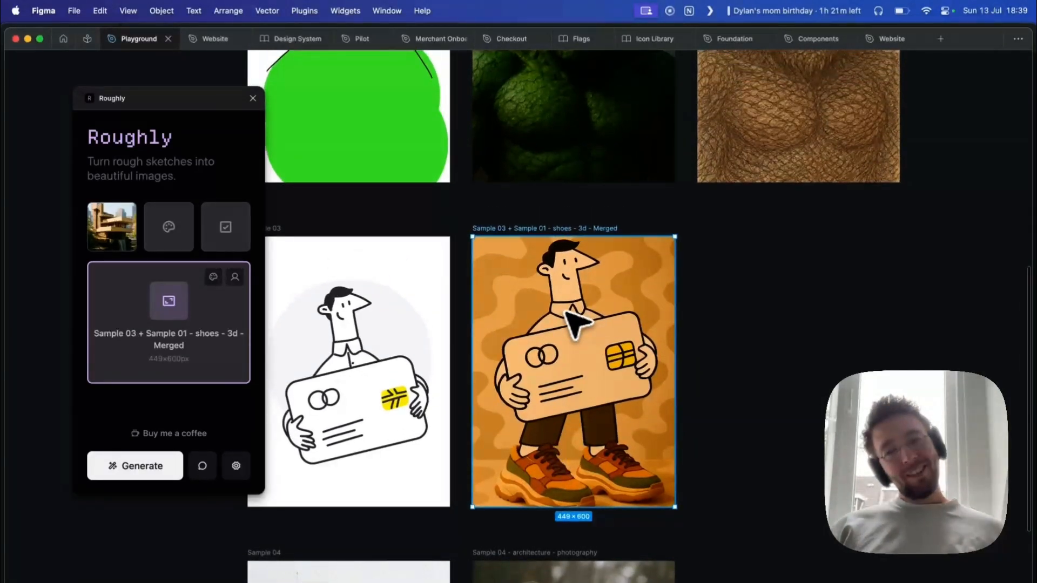
Merge the Sample 04 architecture photograph with the green Sample 02 monster 3D render
{"action": "scroll", "coordinate": [577, 323], "scroll_direction": "down", "scroll_amount": 10}
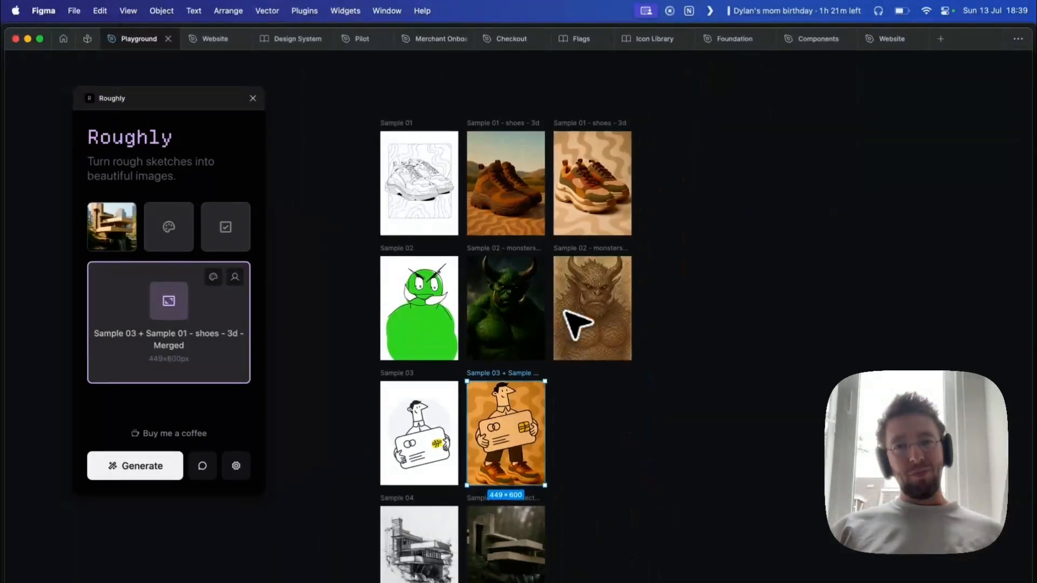
{"action": "scroll", "coordinate": [579, 390], "scroll_direction": "down", "scroll_amount": 2}
{"action": "left_click", "coordinate": [609, 360]}
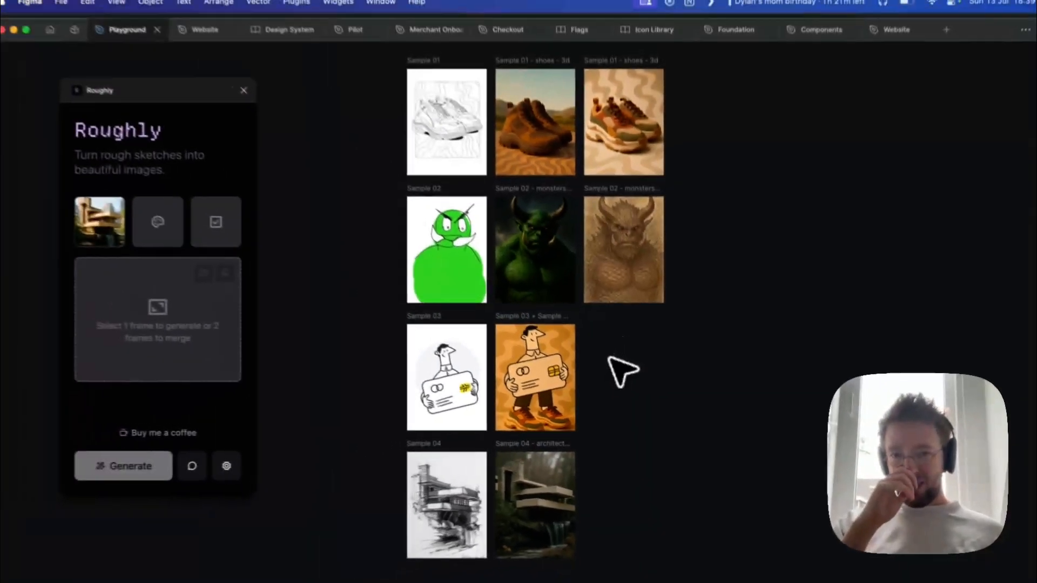
{"action": "left_click", "coordinate": [513, 437]}
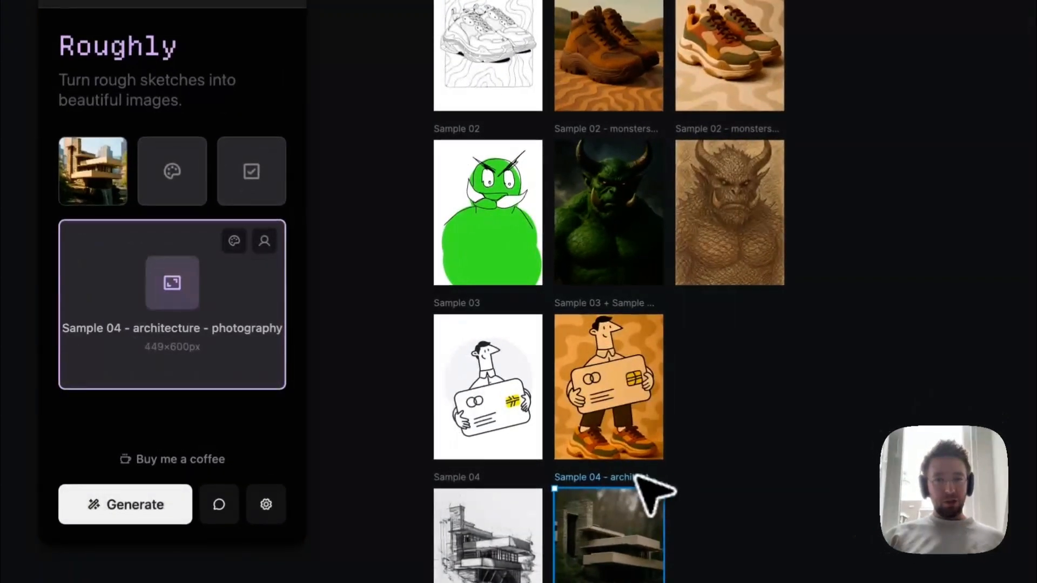
{"action": "left_click", "coordinate": [628, 136], "text": "shift"}
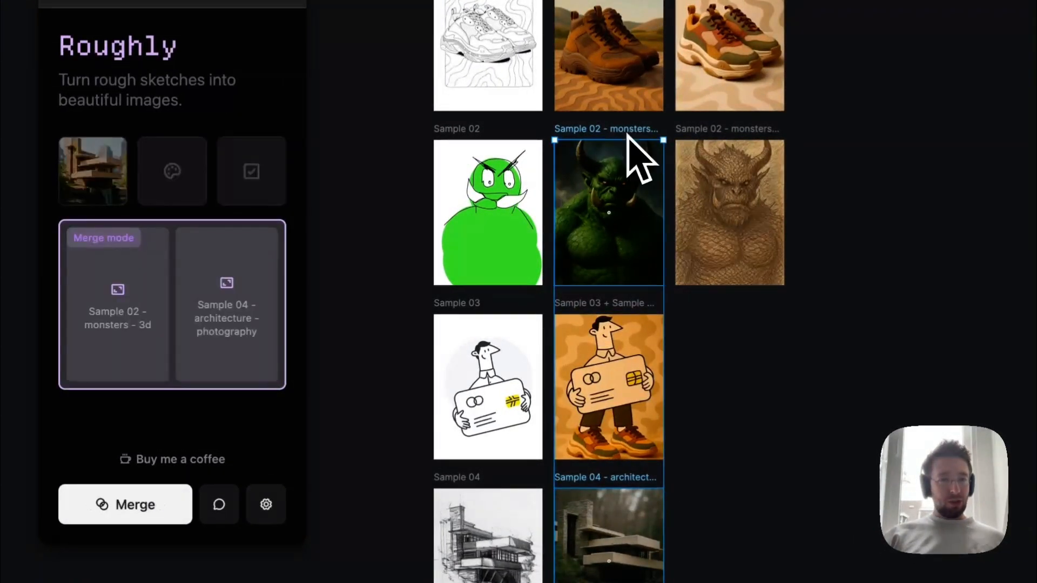
{"action": "left_click", "coordinate": [185, 505]}
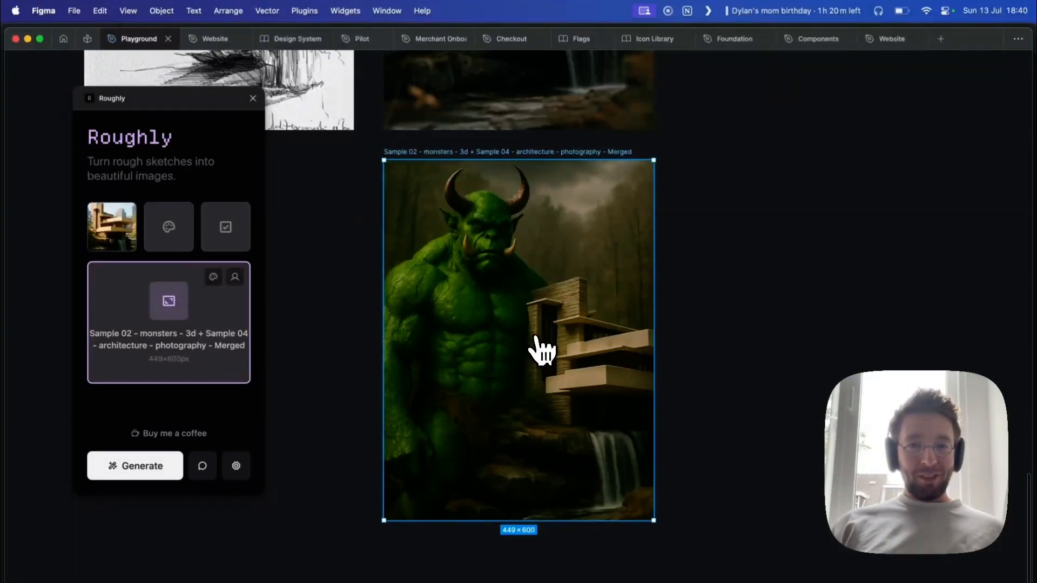
Delete the merged monster-and-house image
{"action": "scroll", "coordinate": [541, 350], "scroll_direction": "down", "scroll_amount": 5}
{"action": "scroll", "coordinate": [541, 350], "scroll_direction": "up", "scroll_amount": 5}
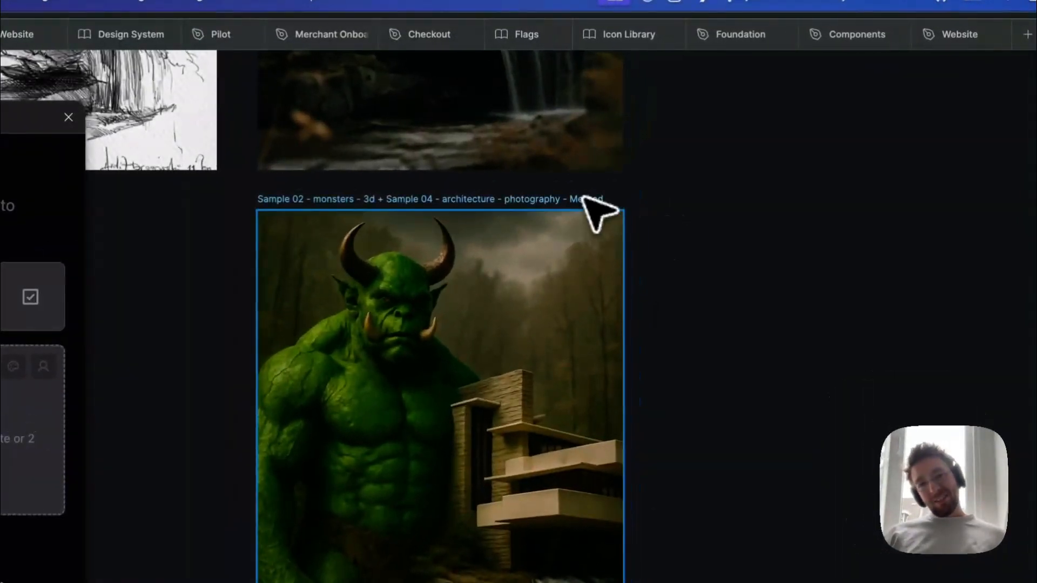
{"action": "key", "text": "BackSpace"}
Examine the generated shoe, monster, card and house images alongside their original sketches
{"action": "scroll", "coordinate": [582, 197], "scroll_direction": "down", "scroll_amount": 5}
{"action": "scroll", "coordinate": [587, 190], "scroll_direction": "up", "scroll_amount": 10}
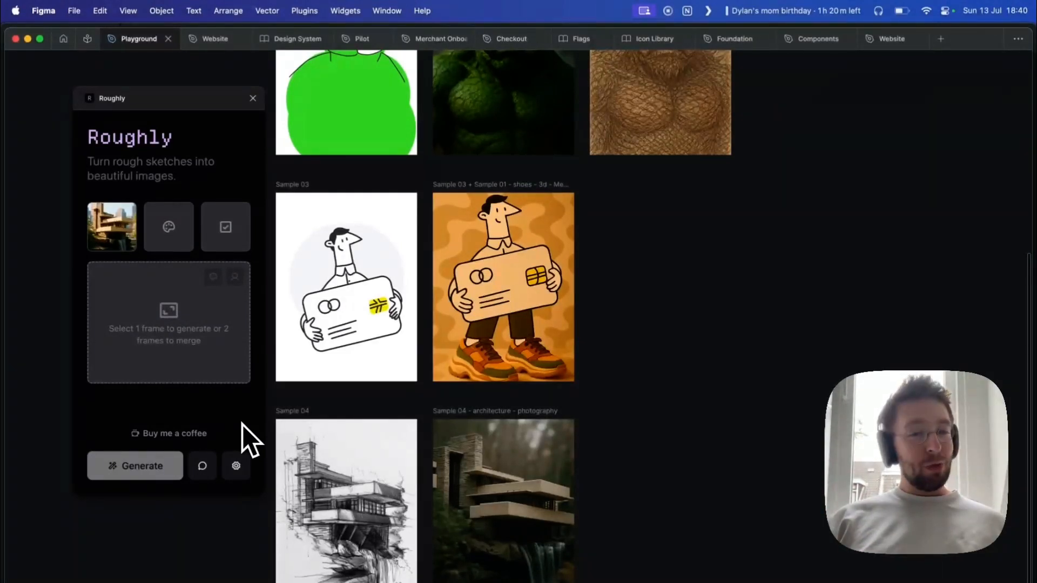
{"action": "scroll", "coordinate": [600, 314], "scroll_direction": "up", "scroll_amount": 2}
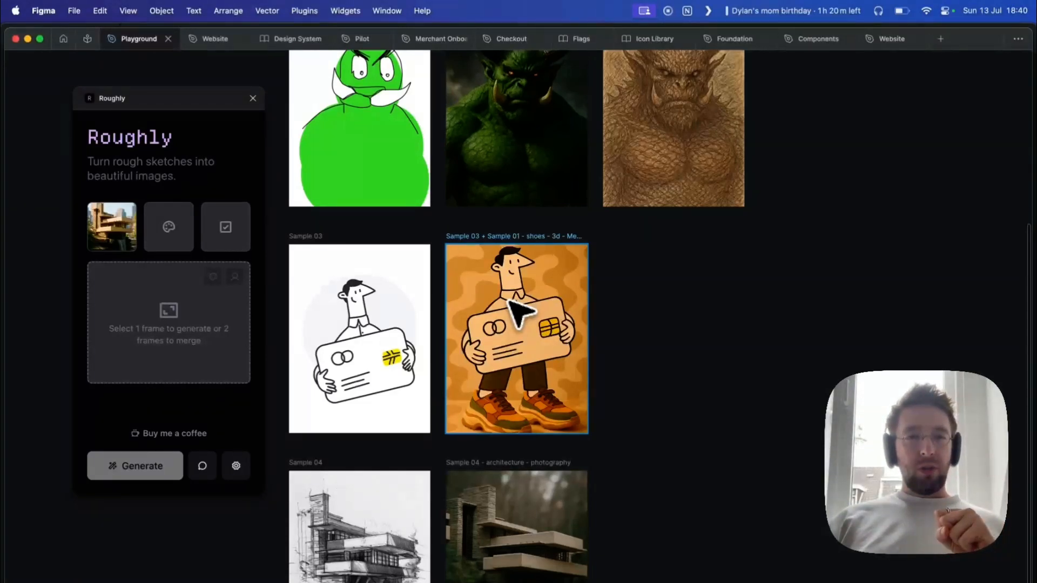
{"action": "scroll", "coordinate": [519, 313], "scroll_direction": "up", "scroll_amount": 2}
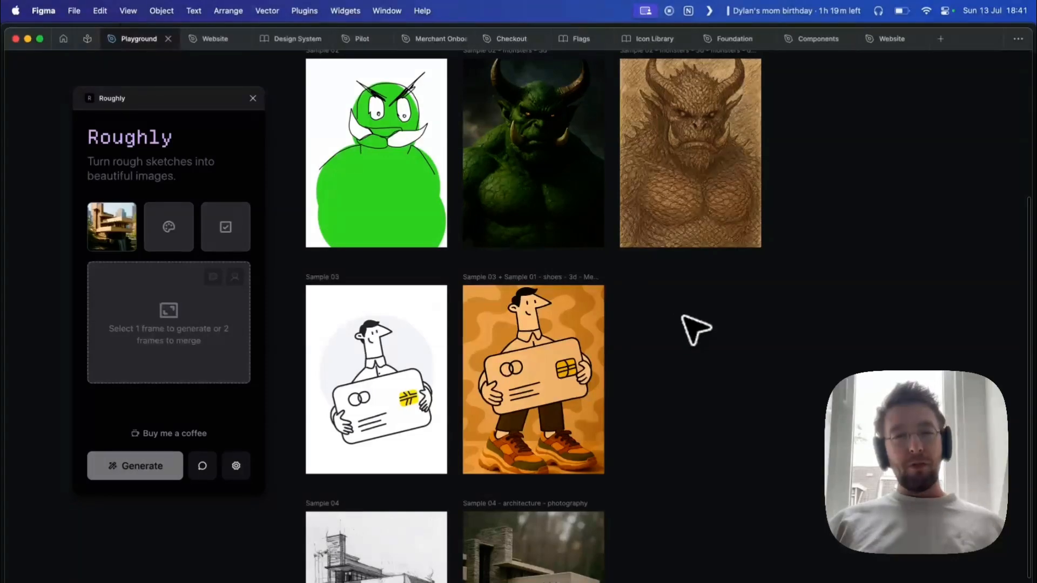
{"action": "scroll", "coordinate": [682, 317], "scroll_direction": "up", "scroll_amount": 5}
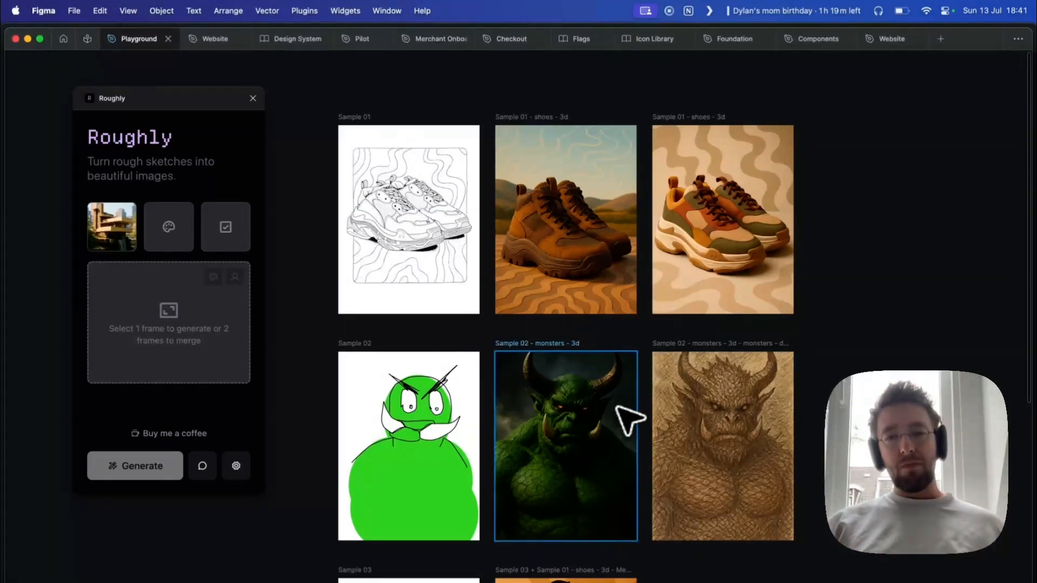
{"action": "scroll", "coordinate": [629, 421], "scroll_direction": "down", "scroll_amount": 5}
{"action": "scroll", "coordinate": [780, 398], "scroll_direction": "up", "scroll_amount": 5}
{"action": "scroll", "coordinate": [780, 399], "scroll_direction": "down", "scroll_amount": 5}
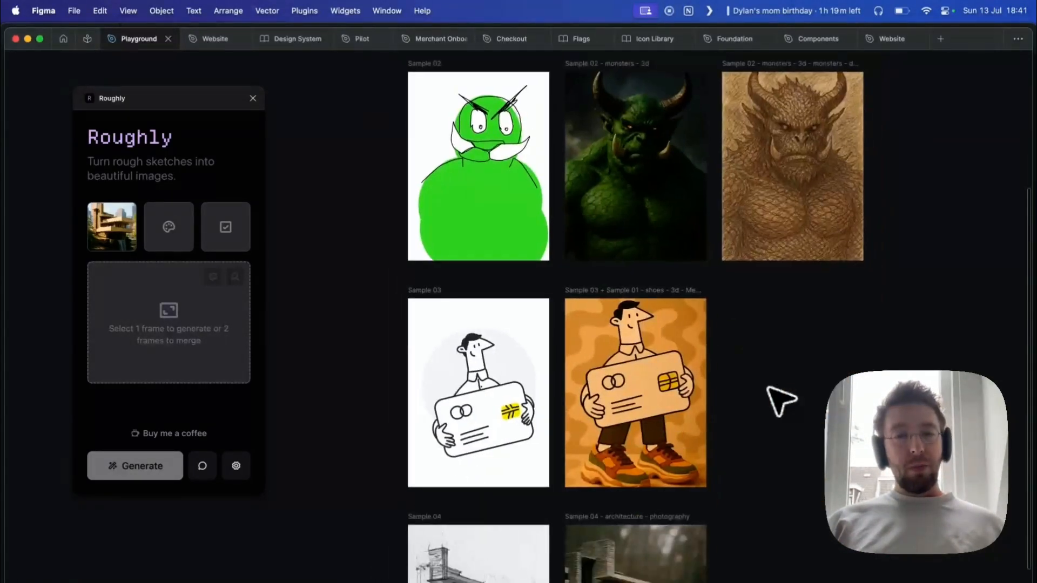
{"action": "scroll", "coordinate": [548, 424], "scroll_direction": "up", "scroll_amount": 5}
Add a text layer beginning "Man w" near the upper edge of the Sample 03 frame
{"action": "scroll", "coordinate": [547, 424], "scroll_direction": "left", "scroll_amount": 2}
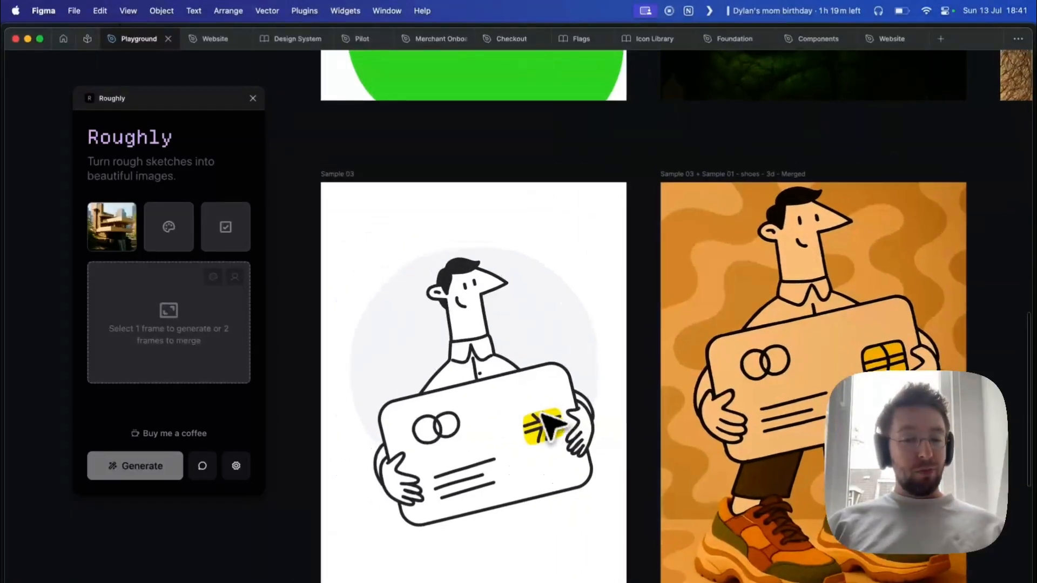
{"action": "scroll", "coordinate": [542, 413], "scroll_direction": "left", "scroll_amount": 1}
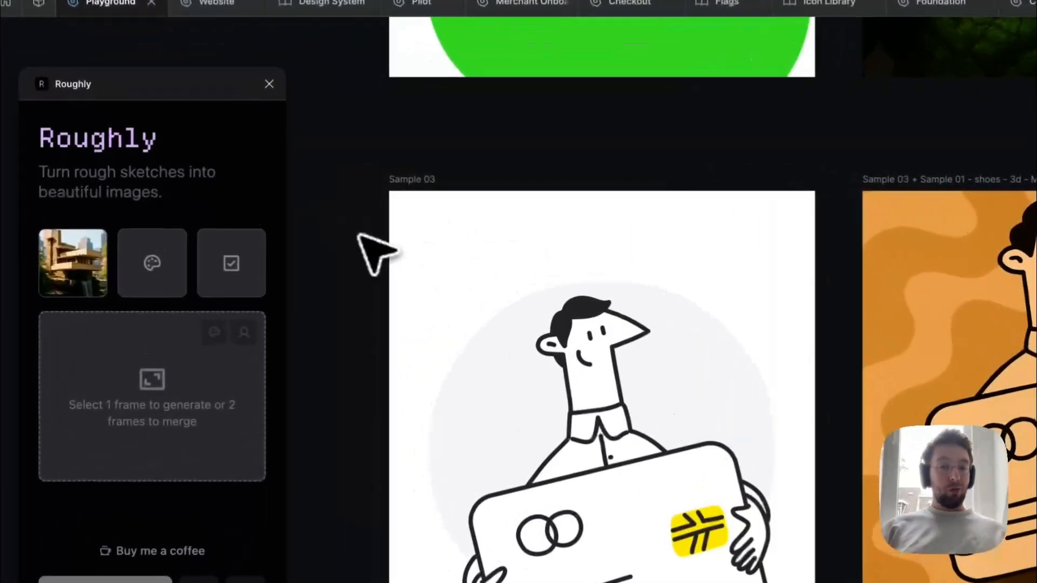
{"action": "key", "text": "t"}
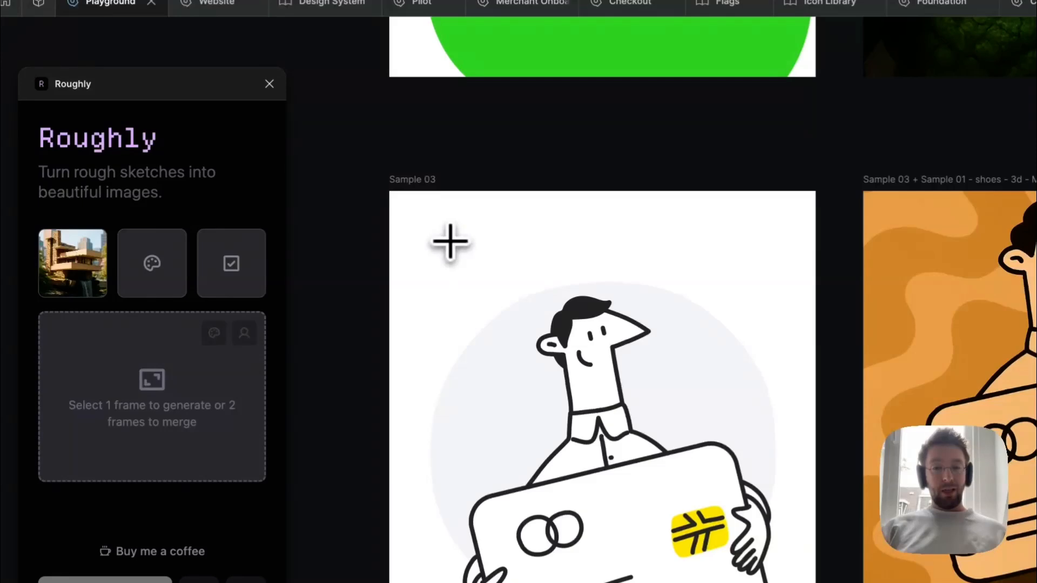
{"action": "left_click", "coordinate": [450, 241]}
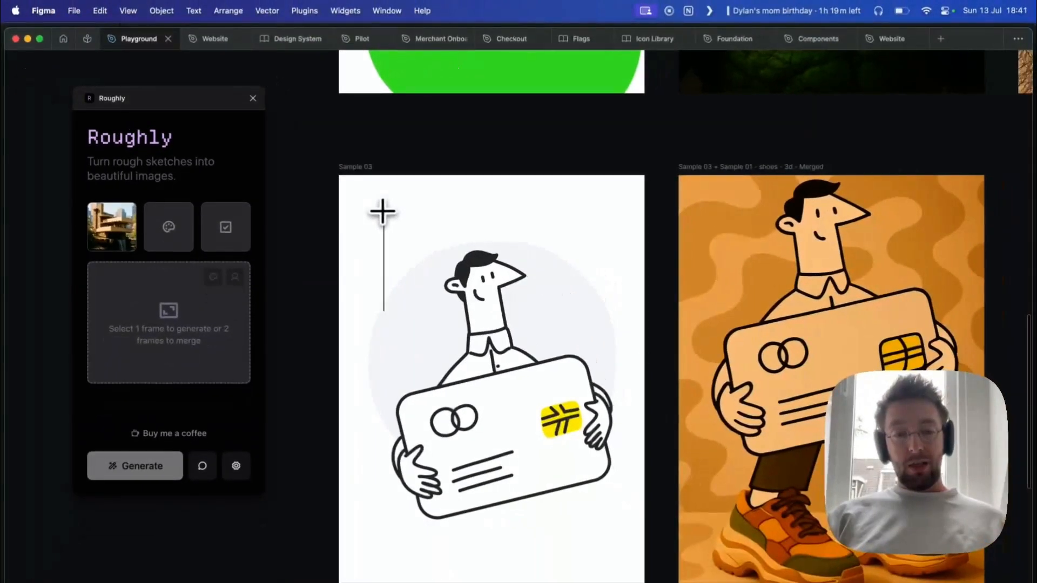
{"action": "type", "text": "Man w"}
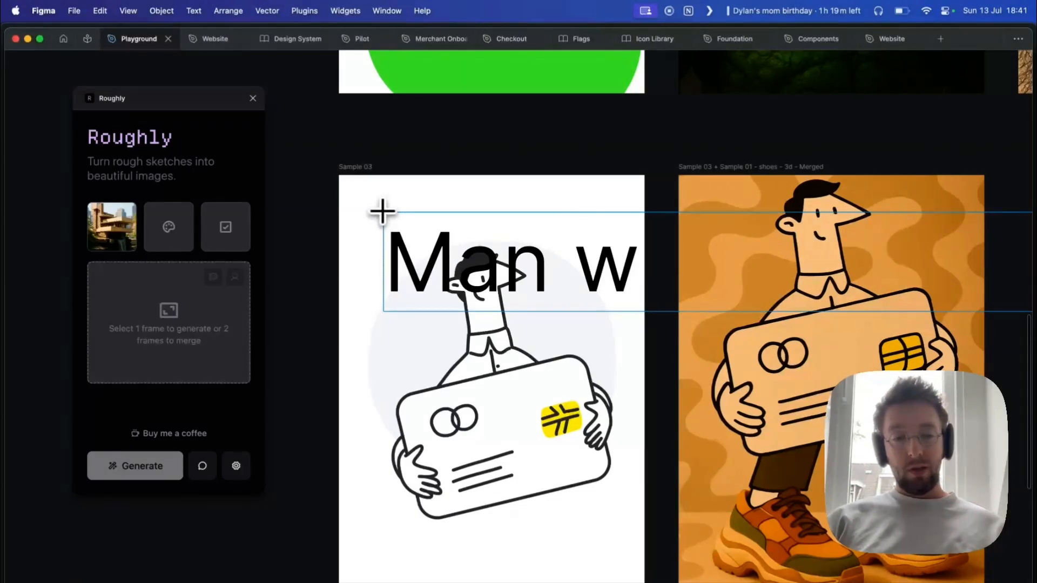
{"action": "key", "text": "Escape"}
{"action": "scroll", "coordinate": [419, 242], "scroll_direction": "down", "scroll_amount": 5}
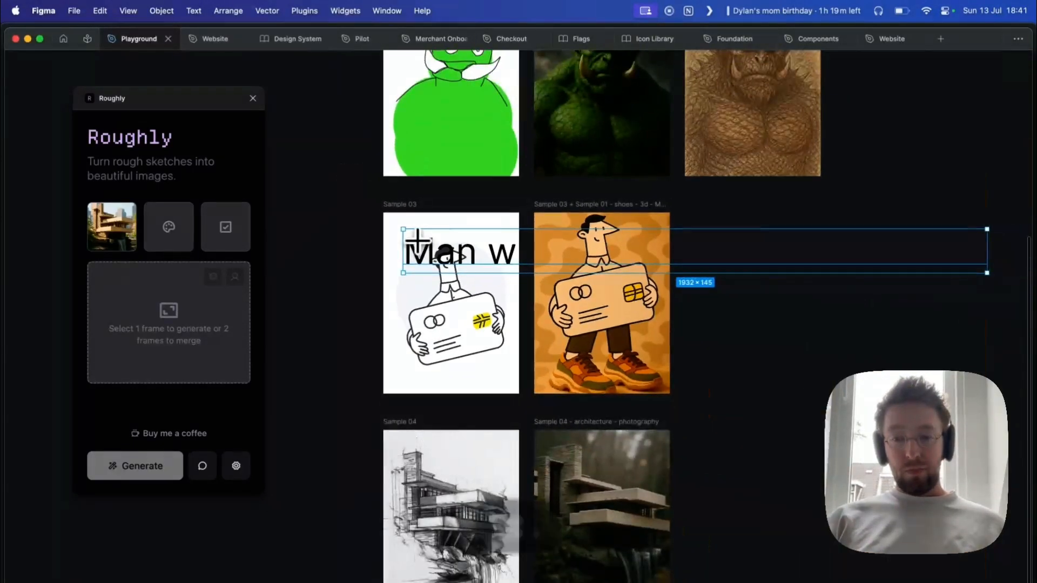
Reduce the font size of the Sample 03 instruction text until the sentence fits within the frame's width
{"action": "key", "text": "super+period"}
{"action": "left_click", "coordinate": [965, 432]}
{"action": "key", "text": "shift+Down"}
{"action": "key", "text": "shift+Down"}
{"action": "key", "text": "shift+Down"}
{"action": "key", "text": "shift+Down"}
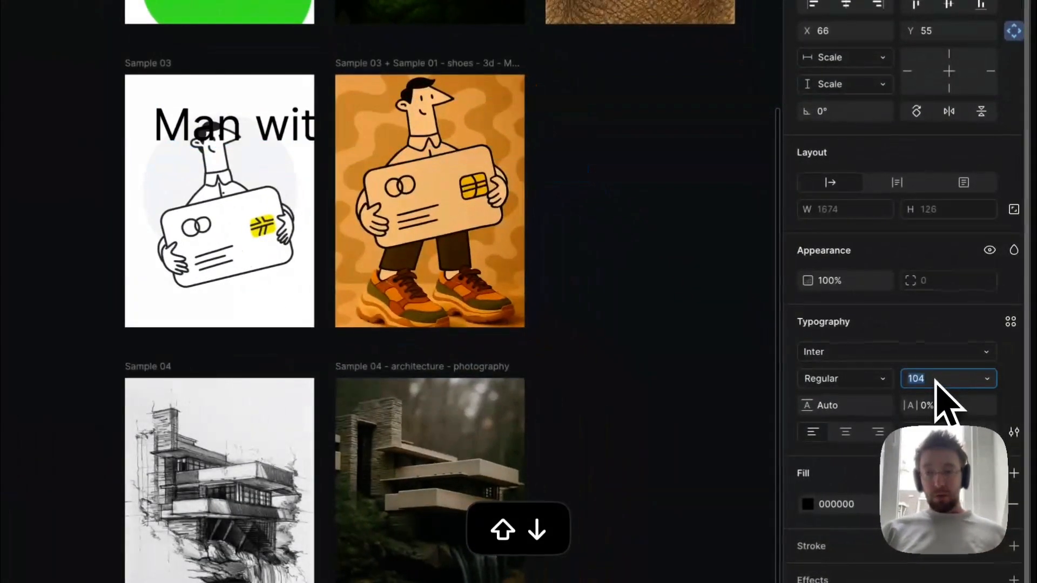
{"action": "key", "text": "shift+Down"}
{"action": "key", "text": "shift+Down"}
{"action": "key", "text": "shift+Down"}
{"action": "key", "text": "shift+Down"}
{"action": "key", "text": "shift+Down"}
{"action": "key", "text": "shift+Down"}
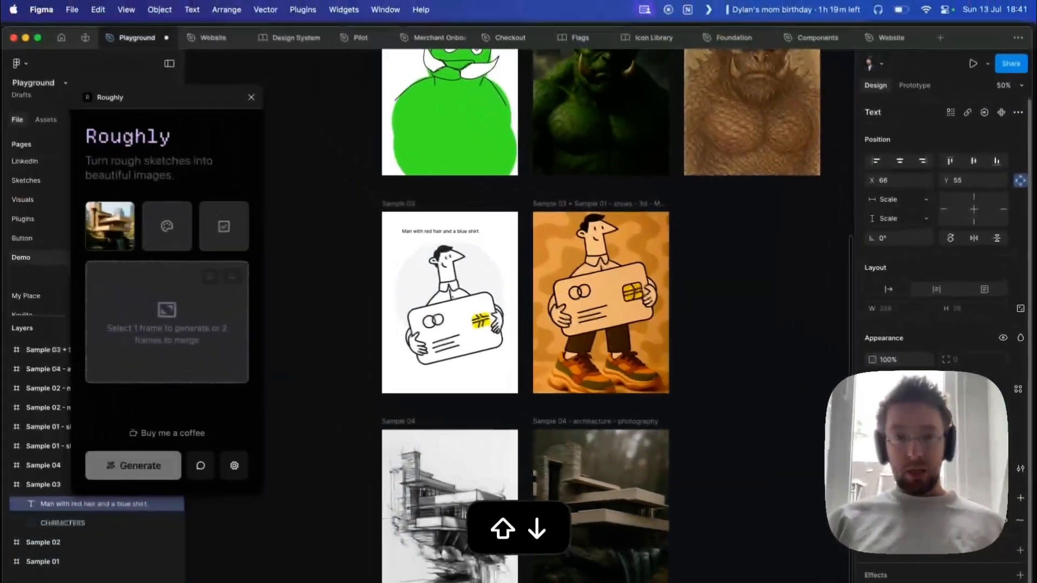
Narrow the instruction text box to about 134 px so it wraps onto two lines, and place it in the frame's upper-left corner
{"action": "scroll", "coordinate": [498, 247], "scroll_direction": "up", "scroll_amount": 5}
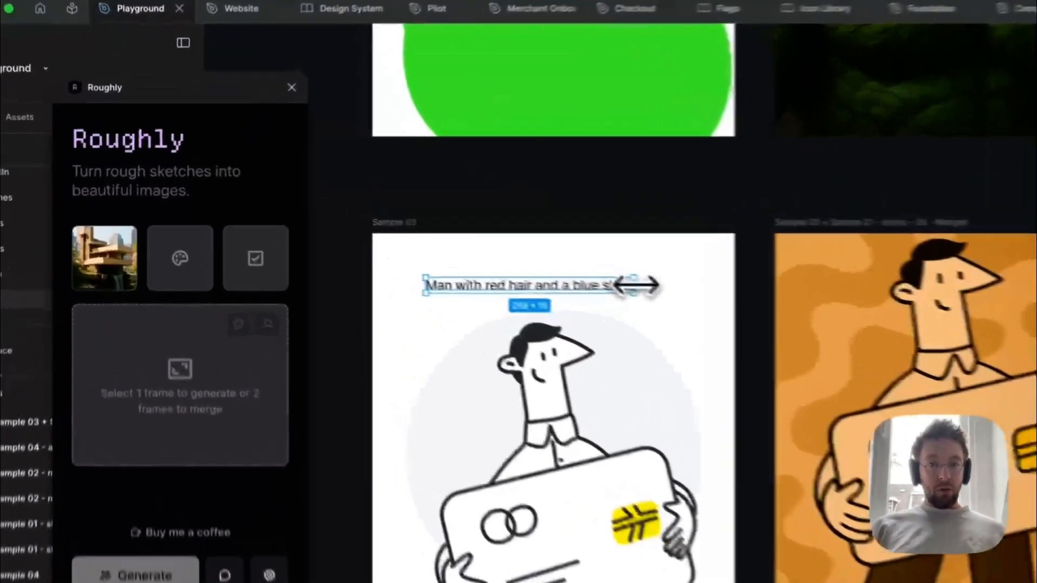
{"action": "left_click_drag", "start_coordinate": [511, 243], "coordinate": [434, 246]}
{"action": "left_click_drag", "start_coordinate": [504, 289], "coordinate": [479, 271]}
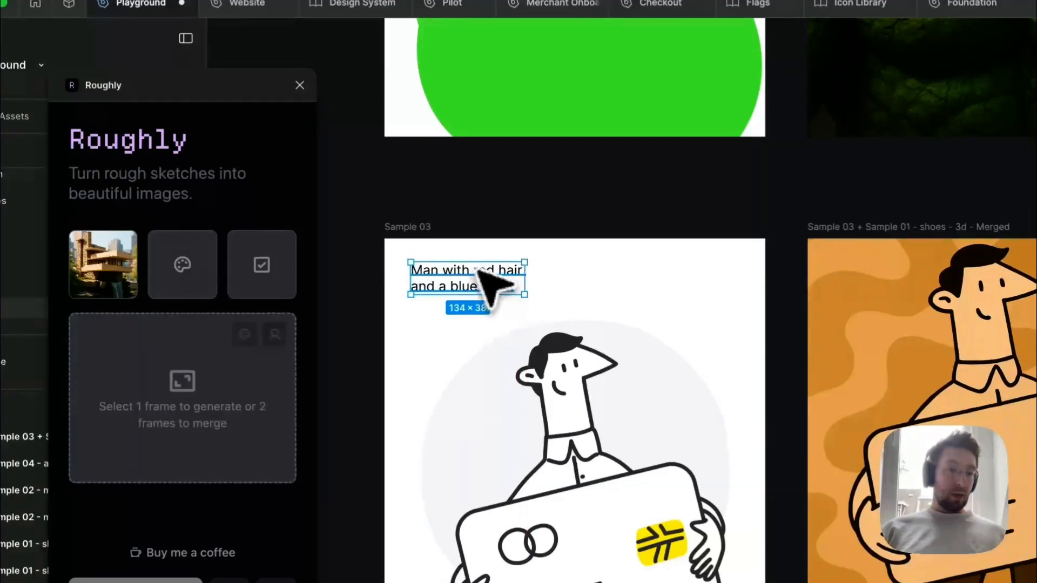
{"action": "left_click", "coordinate": [561, 189]}
Select the Sample 03 frame and set its focus to Humans and its style to Photography
{"action": "scroll", "coordinate": [564, 194], "scroll_direction": "down", "scroll_amount": 4}
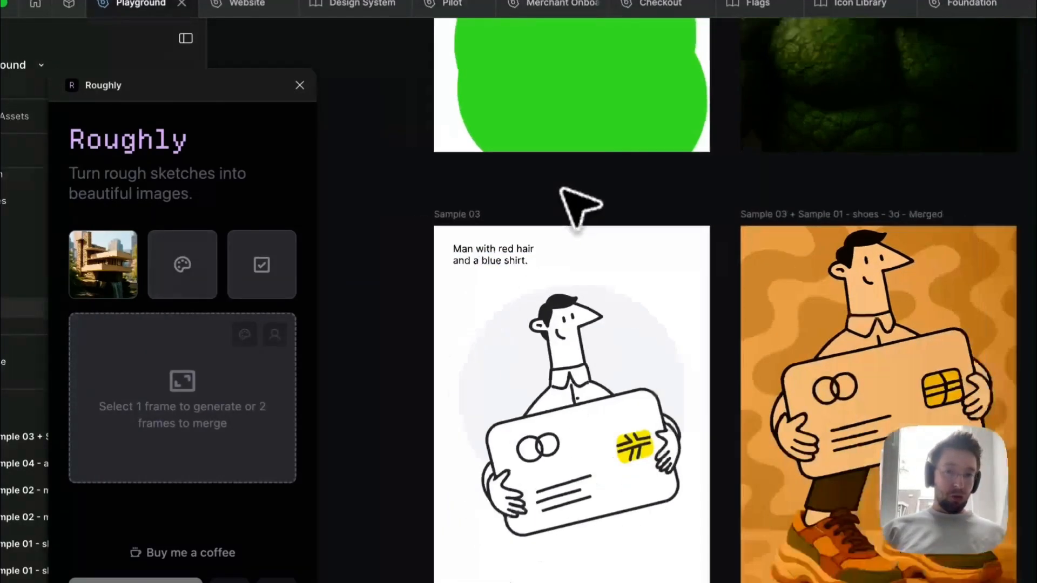
{"action": "left_click", "coordinate": [498, 205]}
{"action": "left_click", "coordinate": [103, 266]}
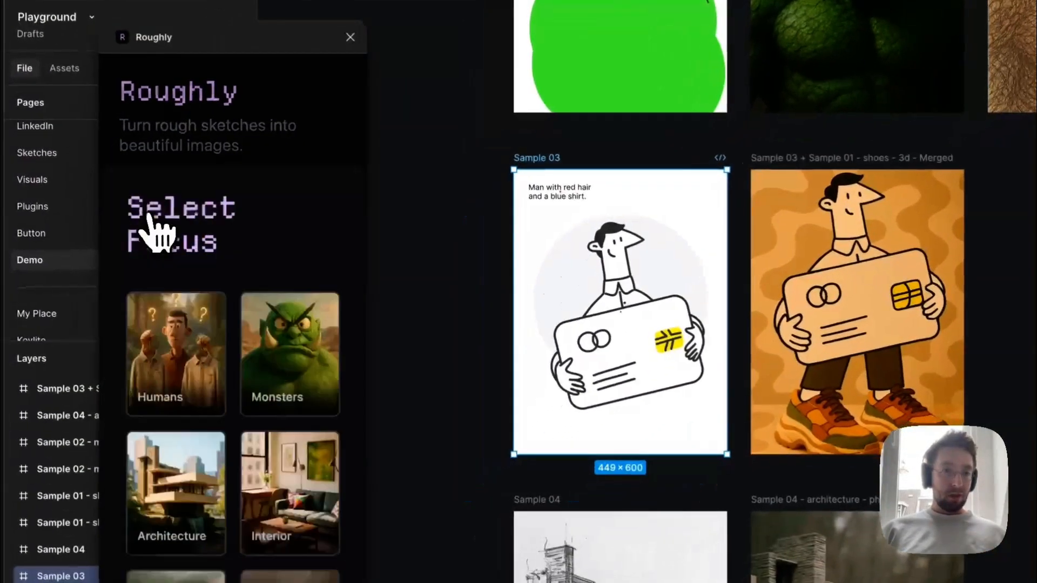
{"action": "left_click", "coordinate": [132, 408]}
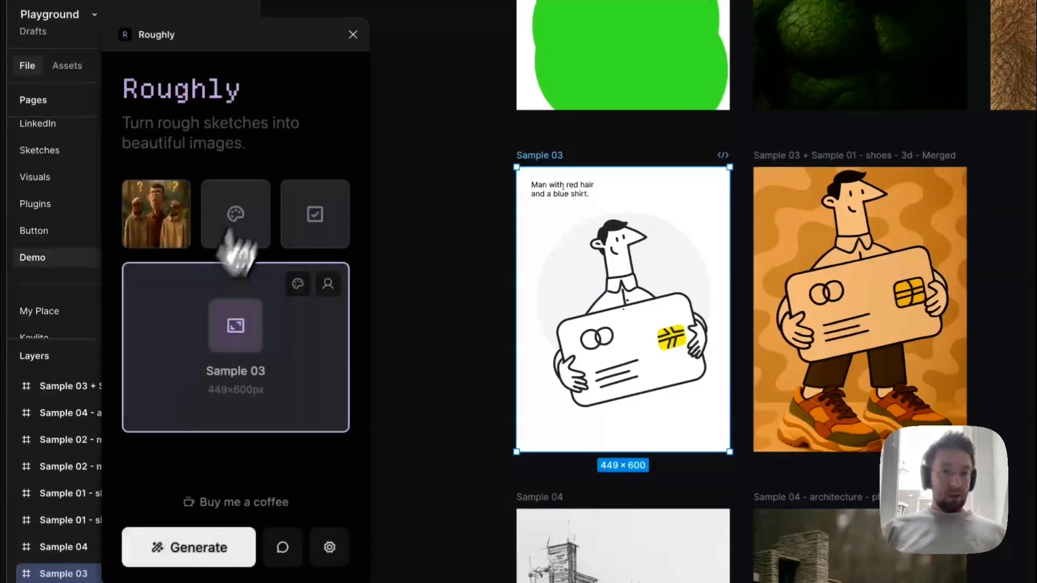
{"action": "left_click", "coordinate": [243, 219]}
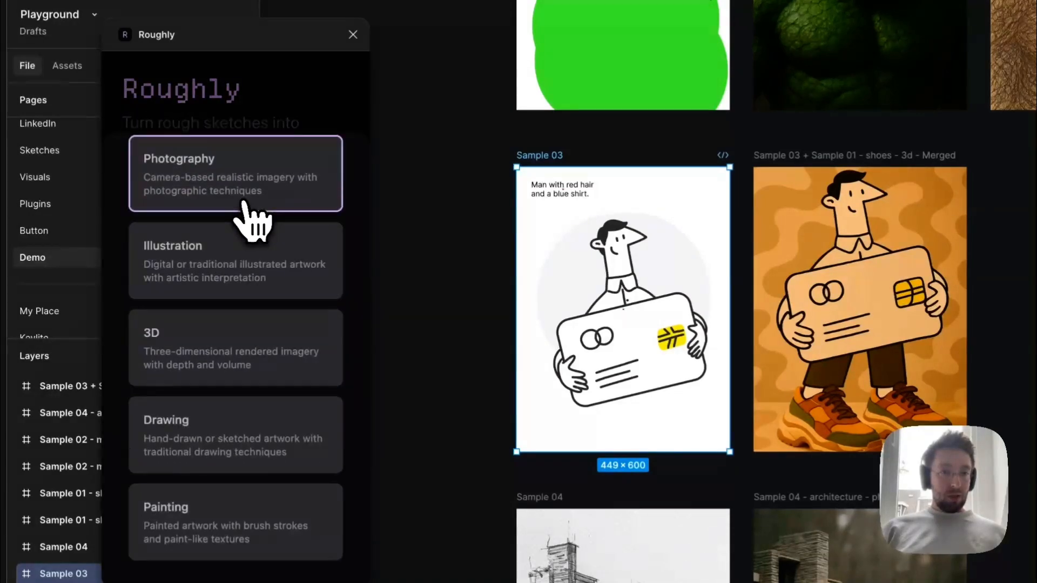
{"action": "left_click", "coordinate": [238, 189]}
Review the Humans and Photography property options without changing them, and generate the image from the annotated Sample 03 frame
{"action": "left_click", "coordinate": [319, 222]}
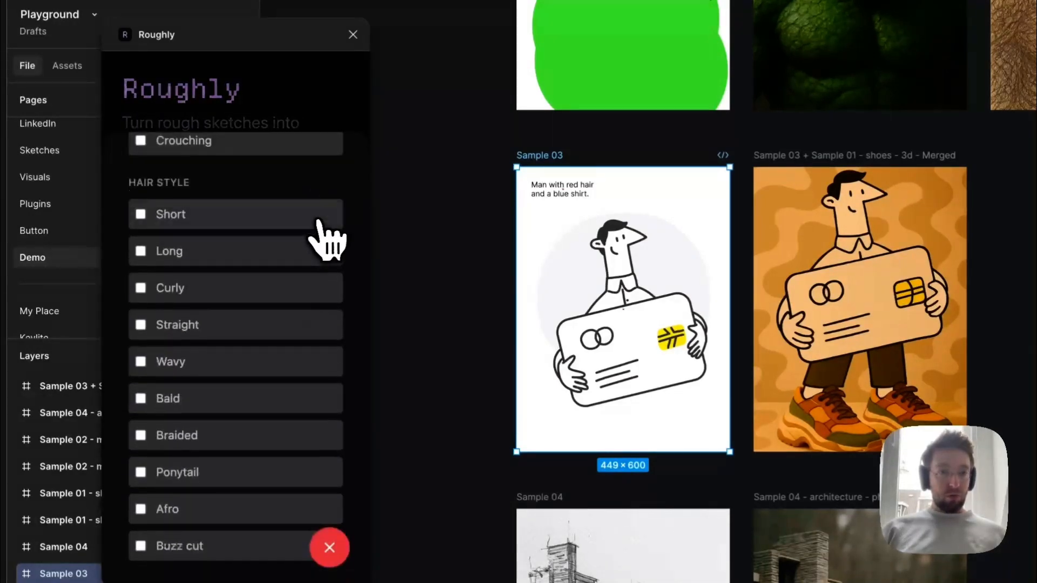
{"action": "scroll", "coordinate": [319, 222], "scroll_direction": "up", "scroll_amount": 5}
{"action": "left_click", "coordinate": [293, 81]}
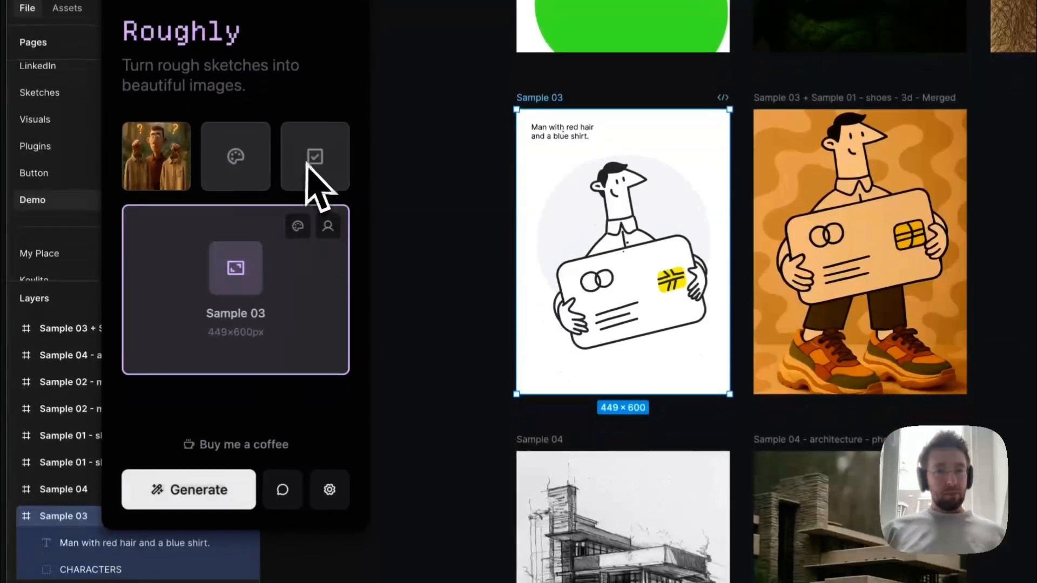
{"action": "left_click", "coordinate": [317, 227]}
{"action": "left_click", "coordinate": [296, 237]}
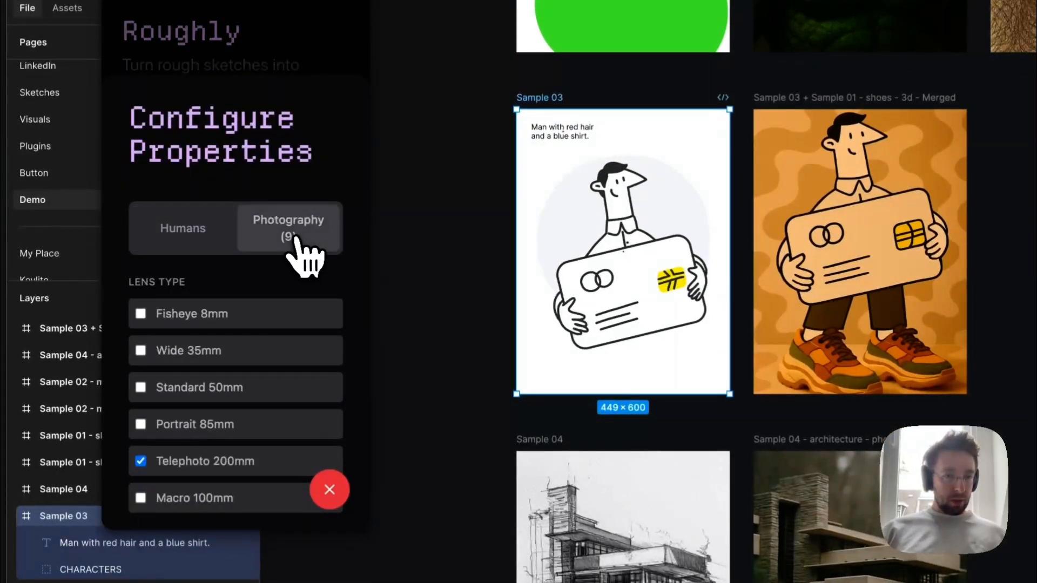
{"action": "scroll", "coordinate": [281, 348], "scroll_direction": "down", "scroll_amount": 5}
{"action": "scroll", "coordinate": [275, 332], "scroll_direction": "down", "scroll_amount": 10}
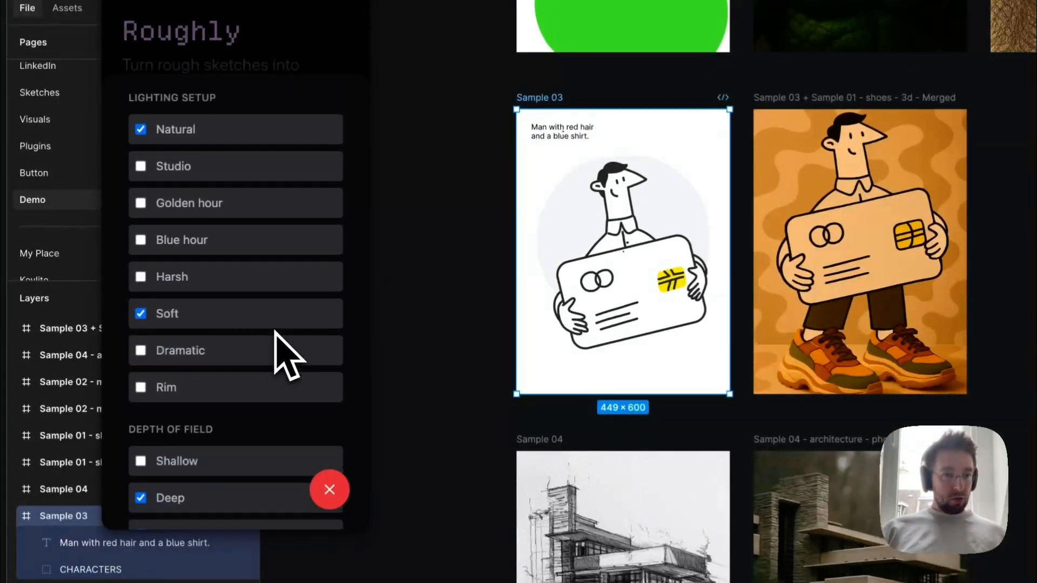
{"action": "scroll", "coordinate": [198, 354], "scroll_direction": "down", "scroll_amount": 5}
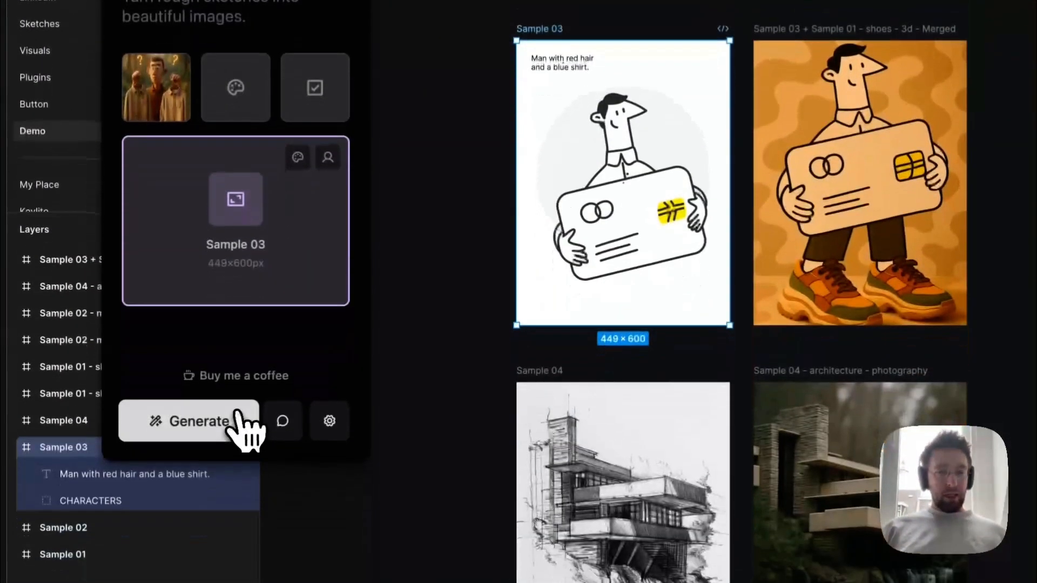
{"action": "left_click", "coordinate": [241, 548]}
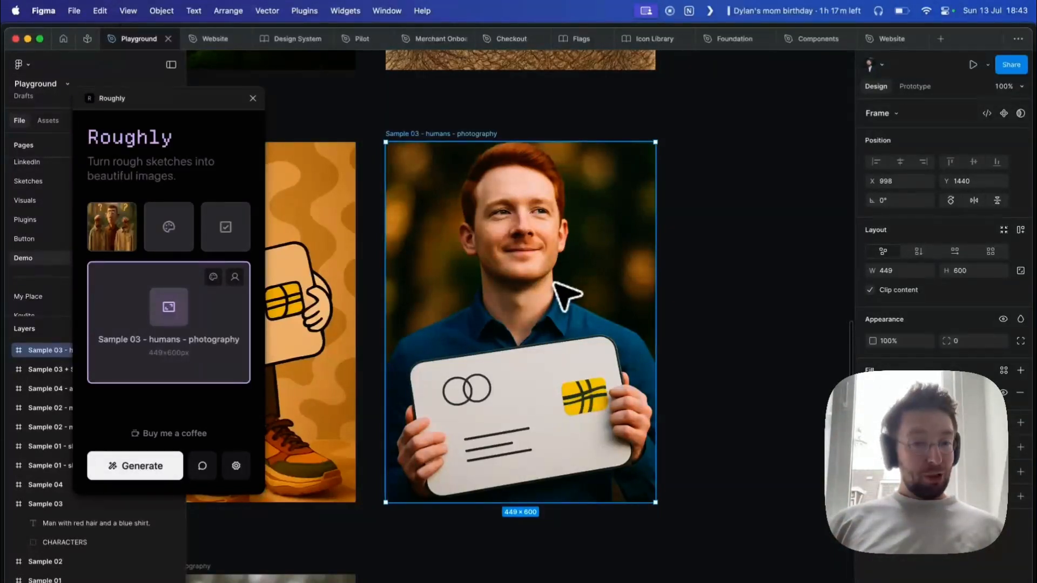
Enable the transparent background option and generate another image from the Sample 03 frame
{"action": "scroll", "coordinate": [567, 294], "scroll_direction": "down", "scroll_amount": 5}
{"action": "scroll", "coordinate": [567, 294], "scroll_direction": "left", "scroll_amount": 10}
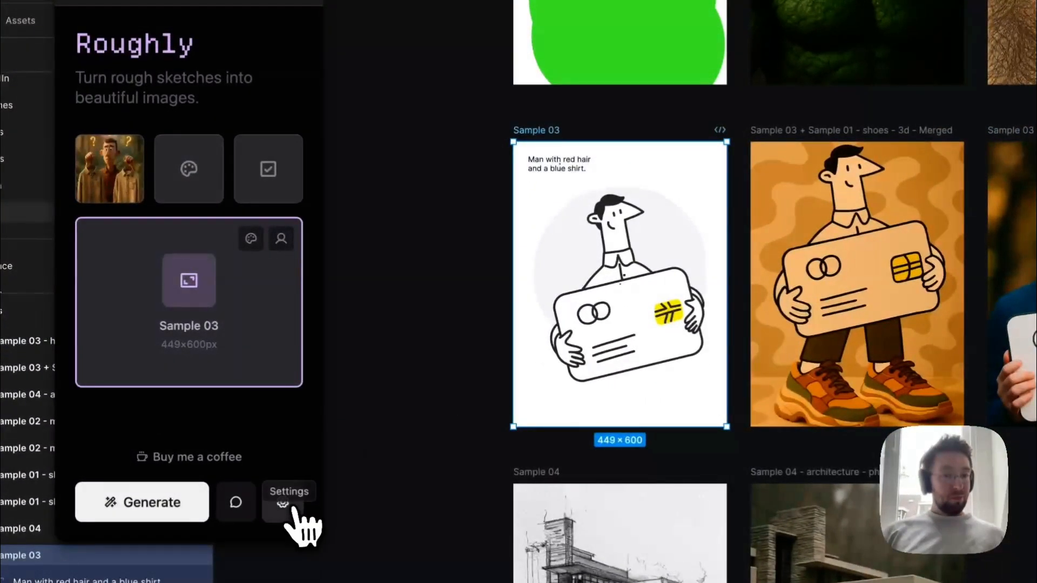
{"action": "left_click", "coordinate": [272, 494]}
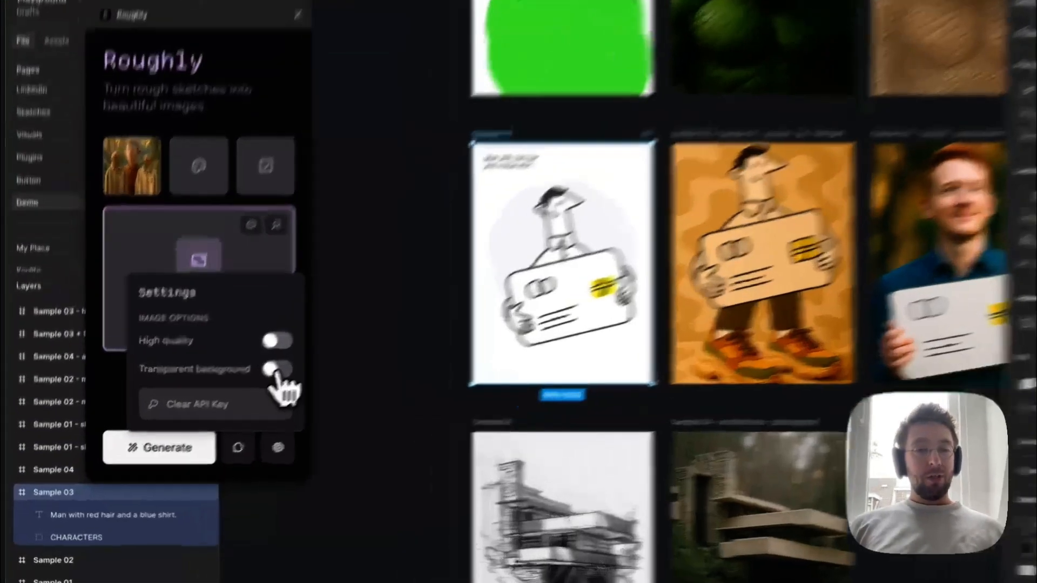
{"action": "left_click", "coordinate": [236, 400]}
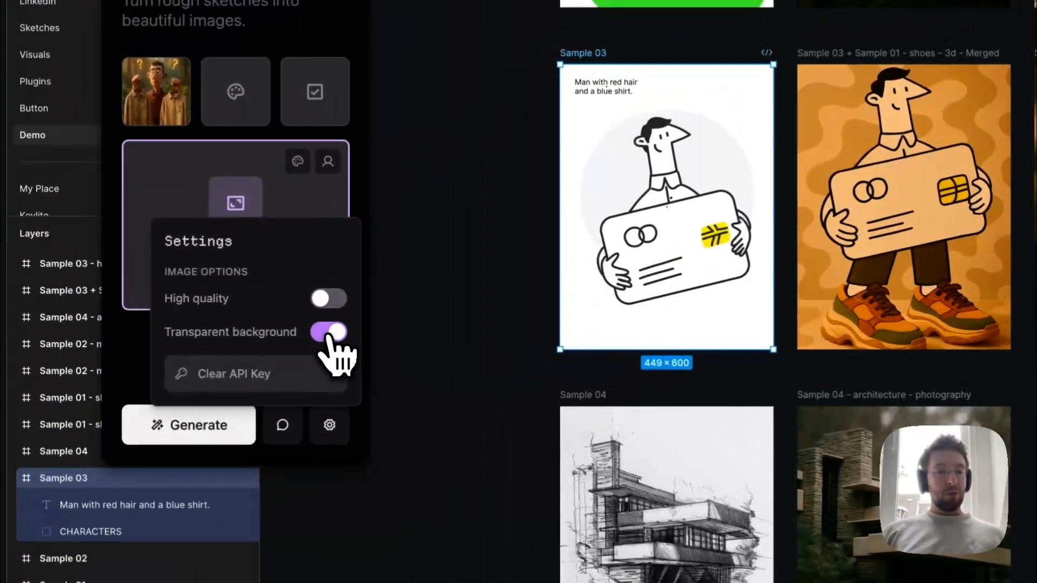
{"action": "left_click", "coordinate": [146, 373]}
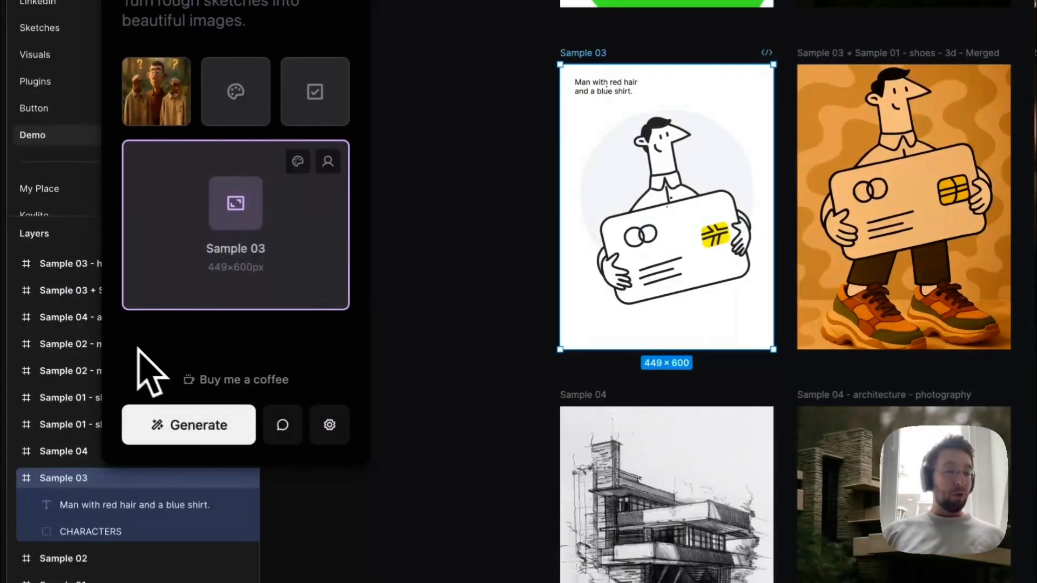
{"action": "left_click", "coordinate": [249, 427]}
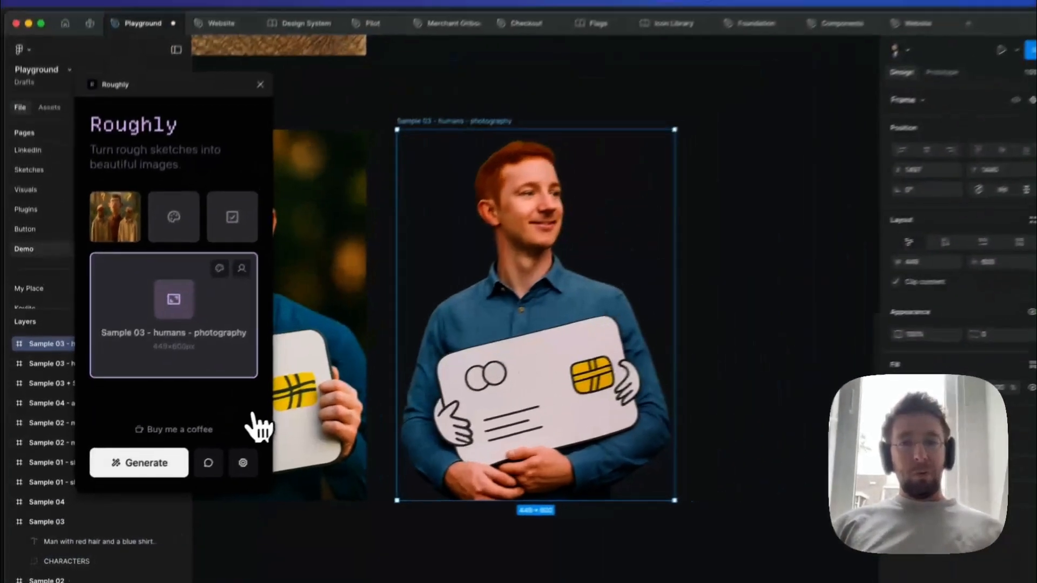
Add a solid FF0000 fill at 100% opacity beneath the image fill of the transparent Sample 03 photograph
{"action": "scroll", "coordinate": [502, 349], "scroll_direction": "down", "scroll_amount": 5}
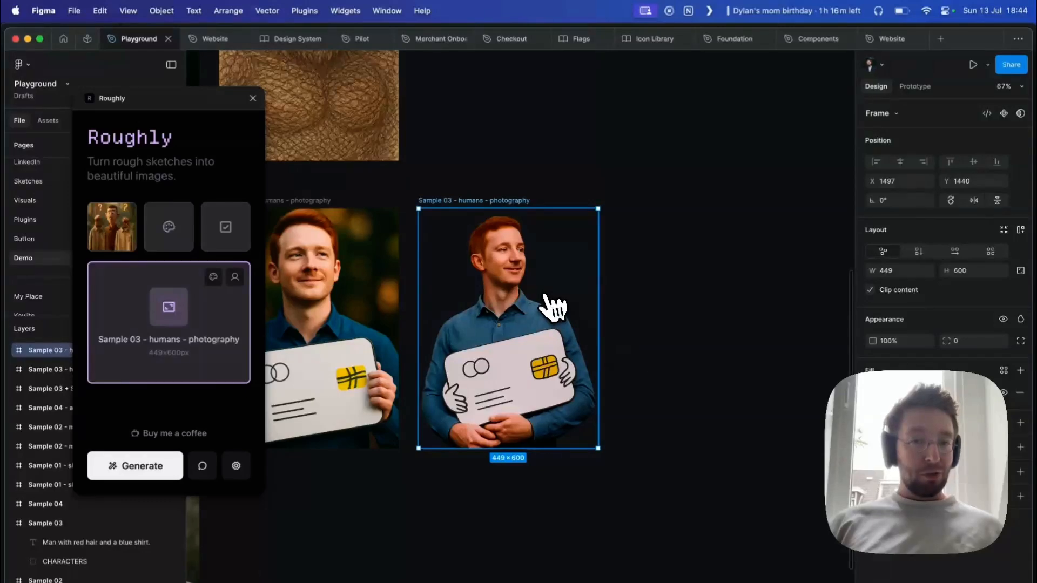
{"action": "left_click", "coordinate": [1020, 370]}
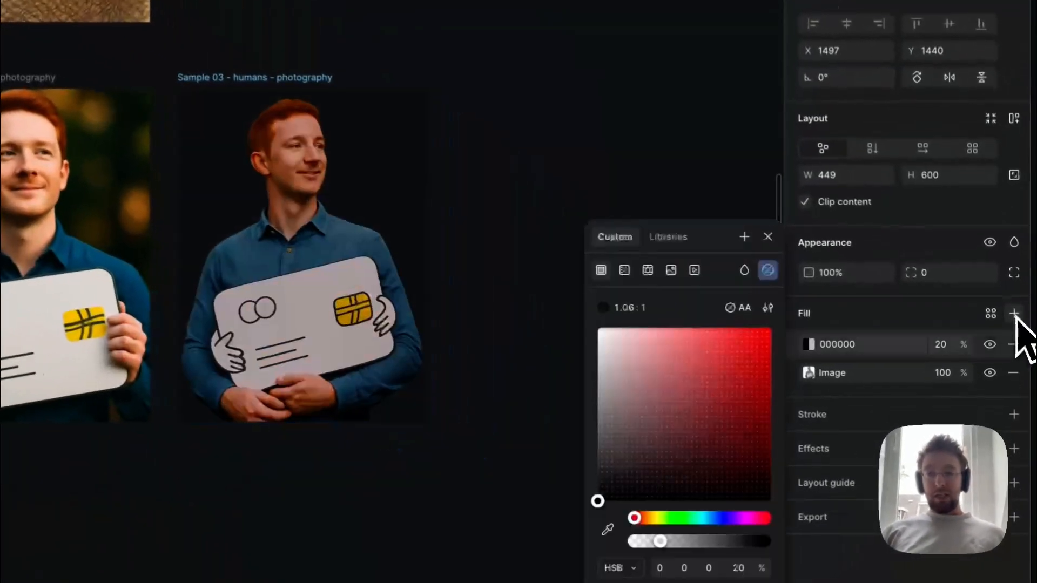
{"action": "left_click_drag", "start_coordinate": [794, 344], "coordinate": [808, 377]}
{"action": "left_click", "coordinate": [809, 376]}
{"action": "left_click_drag", "start_coordinate": [752, 405], "coordinate": [792, 297]}
{"action": "left_click", "coordinate": [949, 378]}
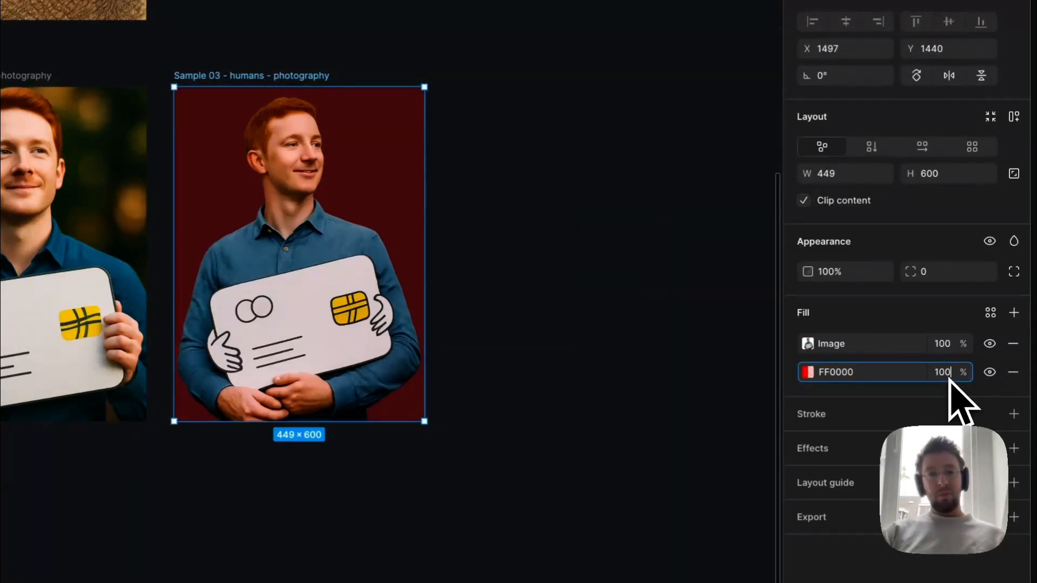
{"action": "key", "text": "Return"}
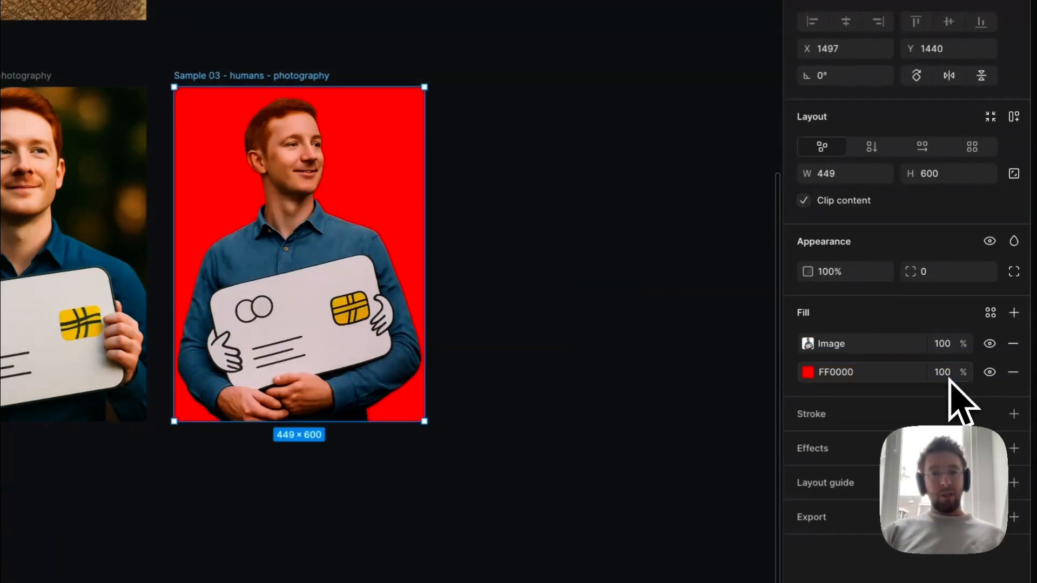
Change the solid background fill behind the man to light blue, ABE6FF, and deselect the frame
{"action": "left_click", "coordinate": [809, 375]}
{"action": "left_click_drag", "start_coordinate": [731, 359], "coordinate": [653, 327]}
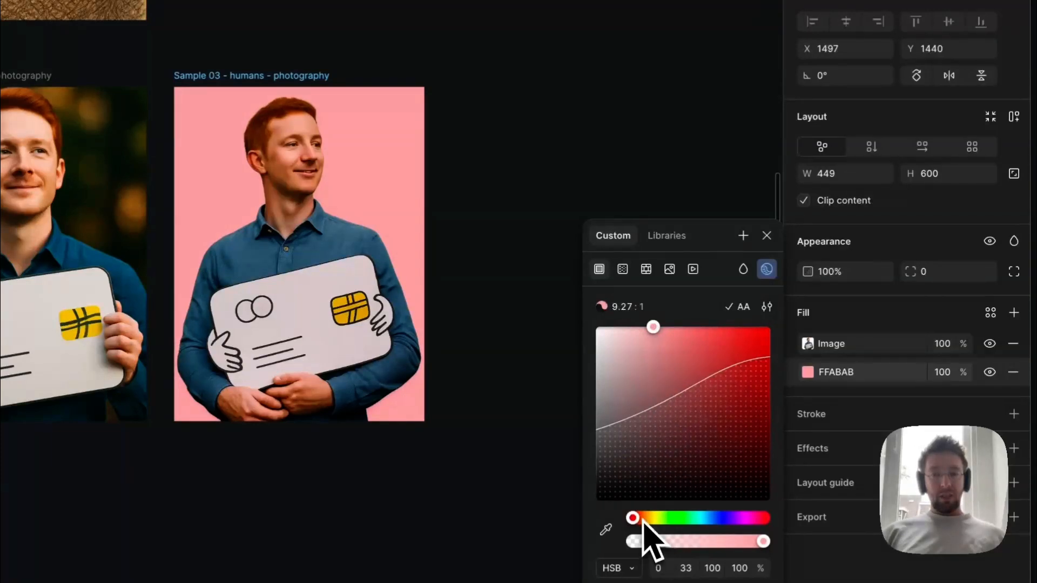
{"action": "left_click_drag", "start_coordinate": [642, 522], "coordinate": [707, 519]}
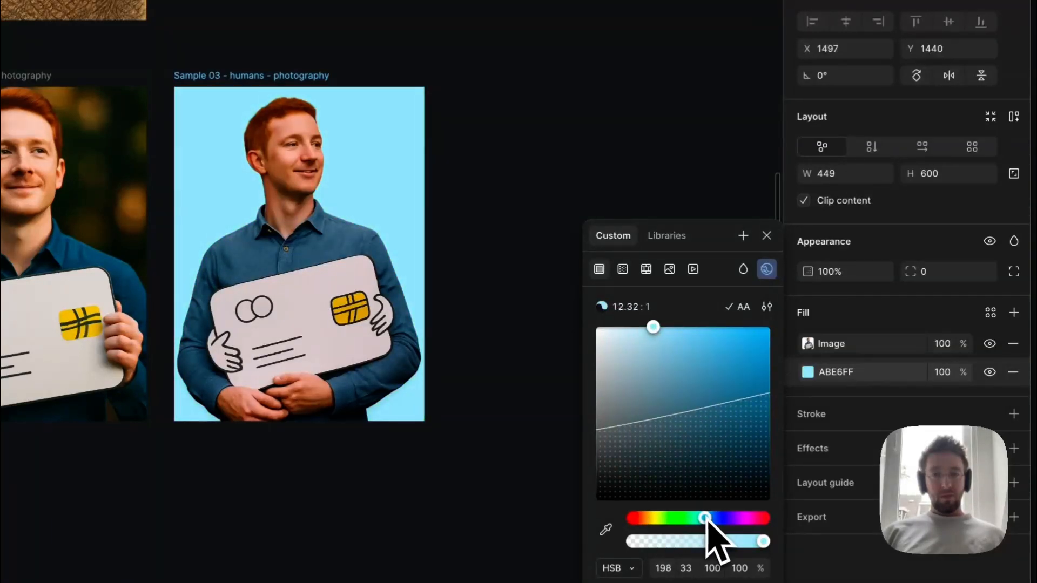
{"action": "left_click", "coordinate": [767, 236]}
{"action": "left_click", "coordinate": [626, 212]}
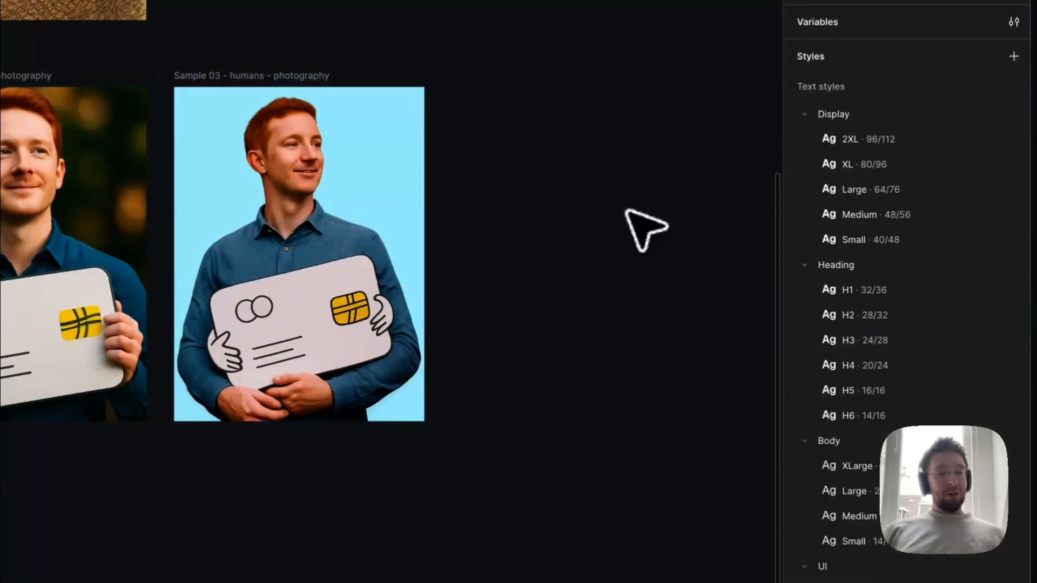